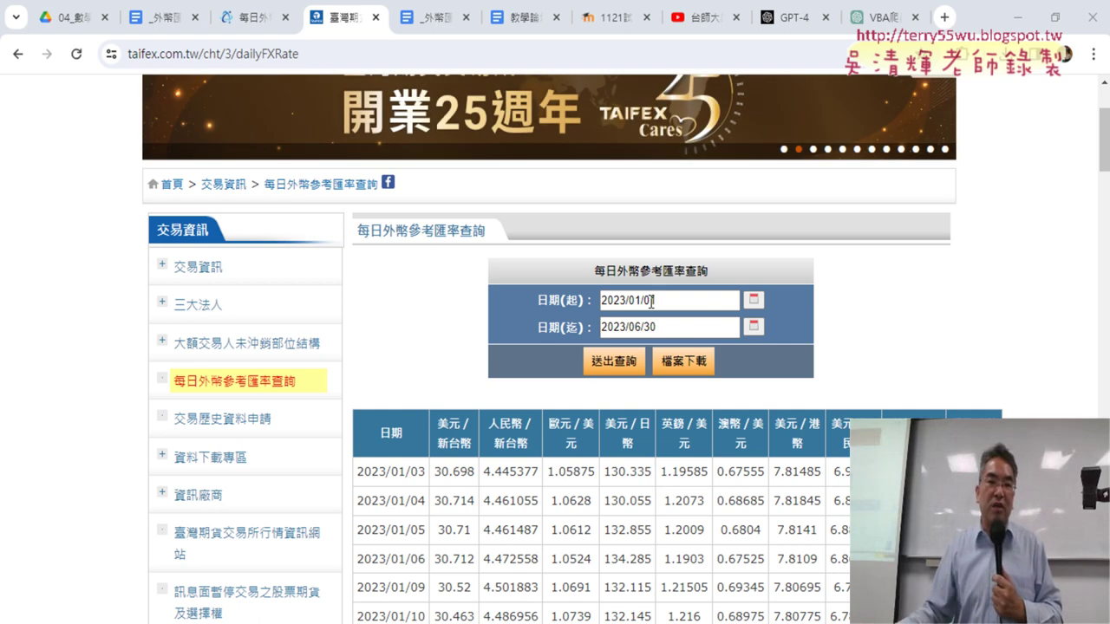
# On the 每日外幣參考匯率 dataset page, highlight the agency reply and its taifex.com.tw address.
pyautogui.click(257, 26)
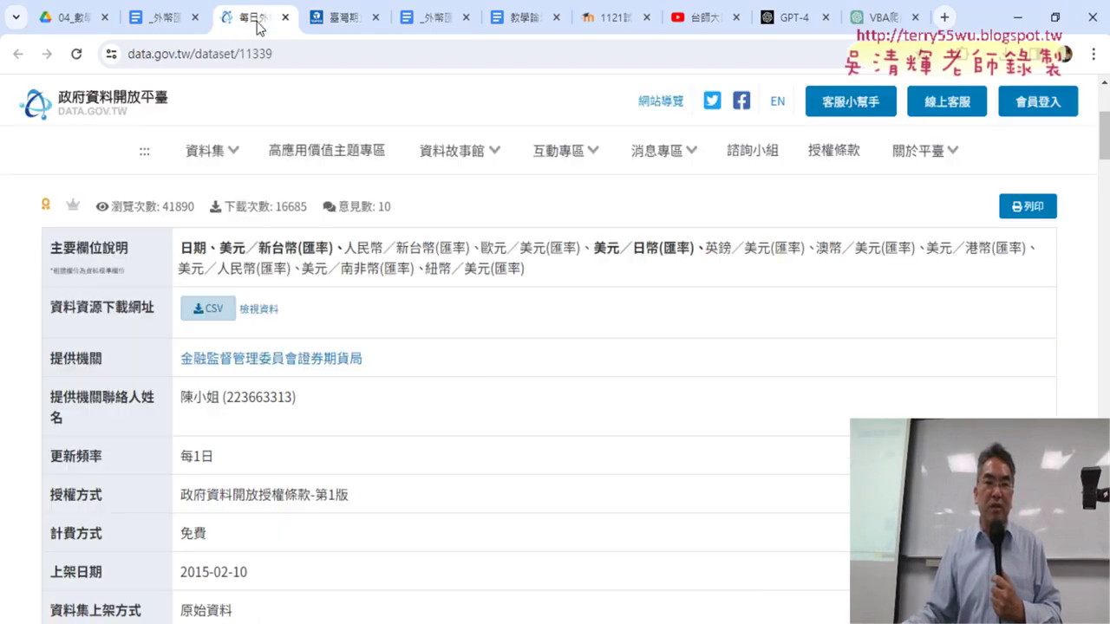
pyautogui.scroll(-2, 590, 371)
pyautogui.scroll(-3, 595, 371)
pyautogui.scroll(-2, 622, 372)
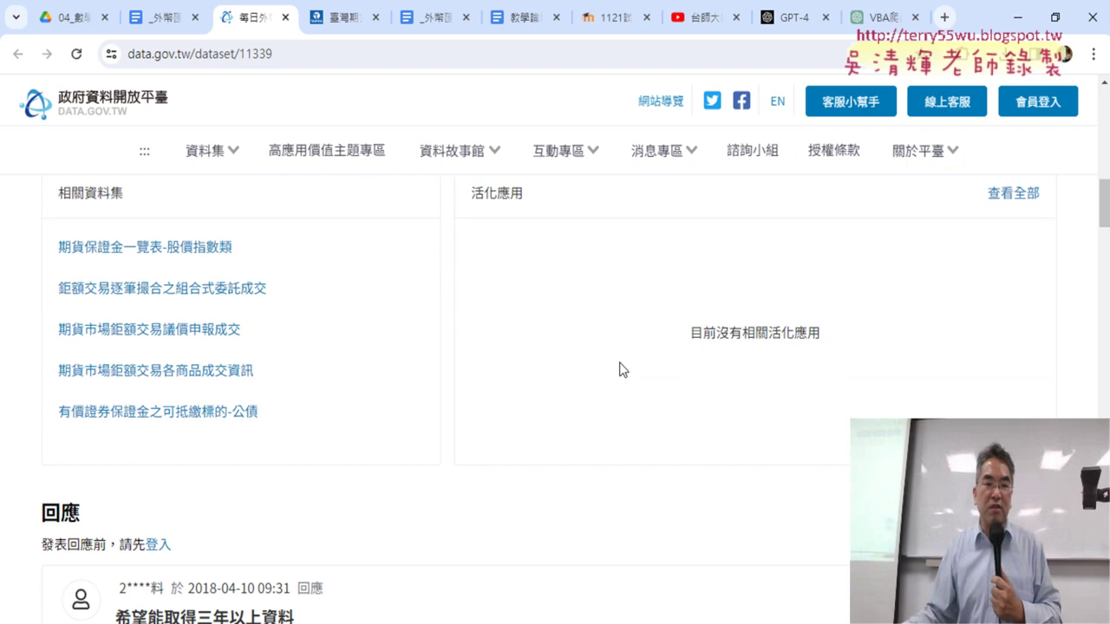
pyautogui.scroll(-4, 619, 370)
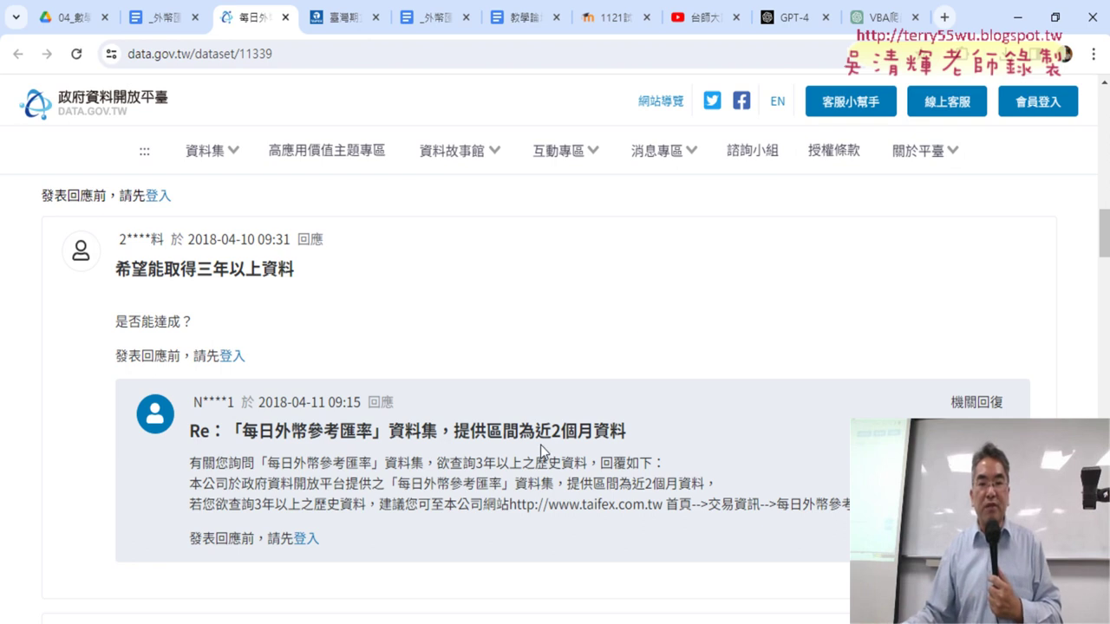
pyautogui.moveTo(535, 433); pyautogui.dragTo(611, 433)
pyautogui.scroll(-2, 580, 420)
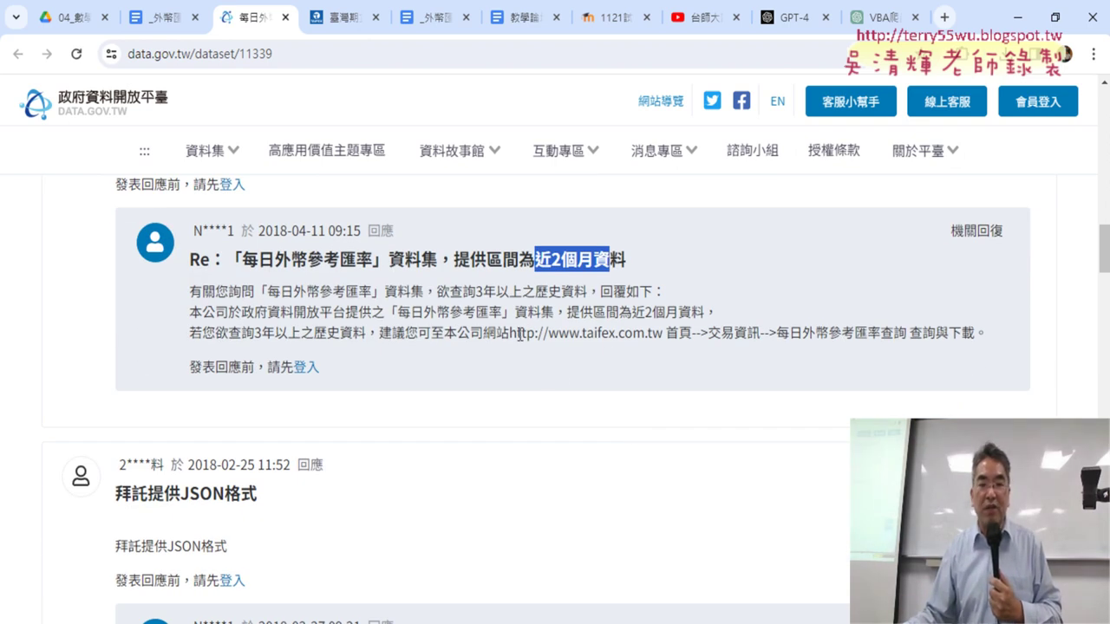
pyautogui.moveTo(509, 333); pyautogui.dragTo(663, 333)
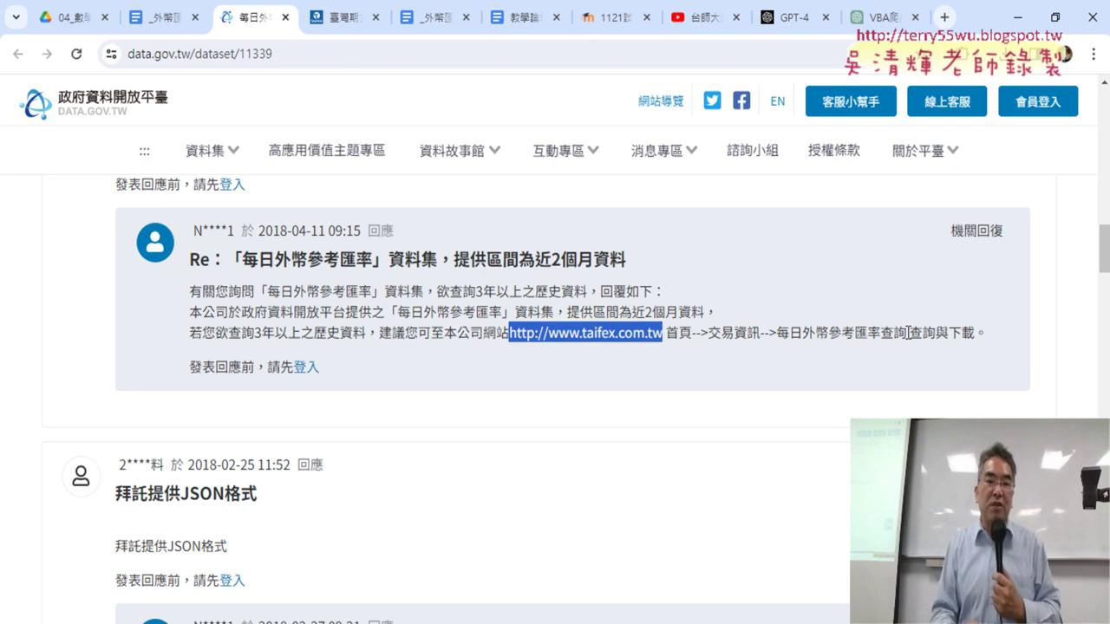
# Change the TAIFEX start date's year to 2022 so the range reads 2022/01/01–2023/06/30.
pyautogui.click(340, 21)
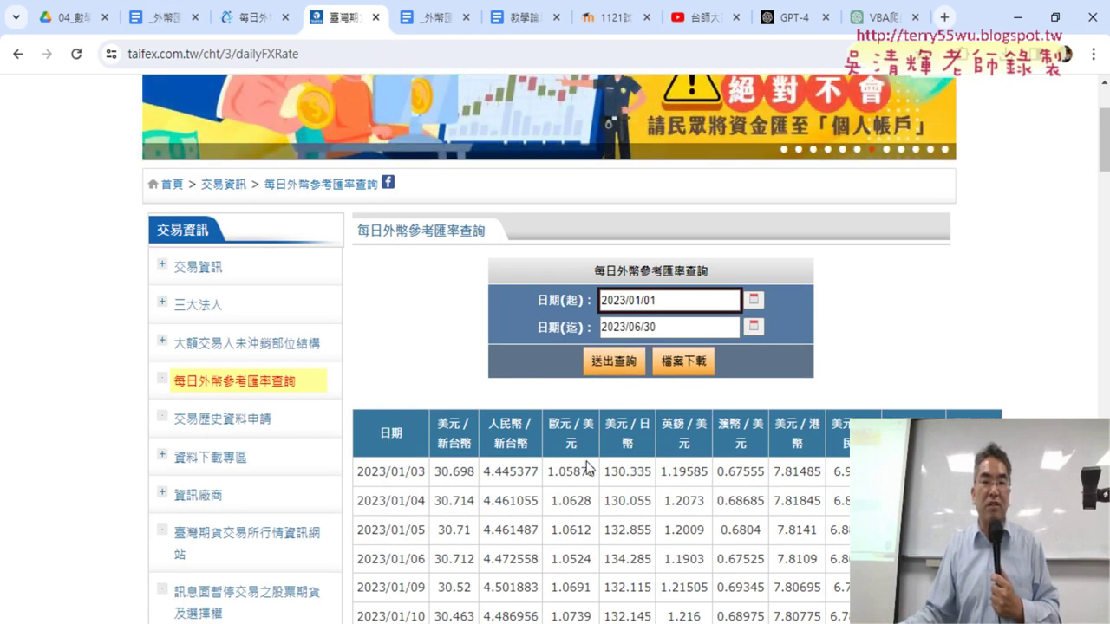
pyautogui.click(755, 301)
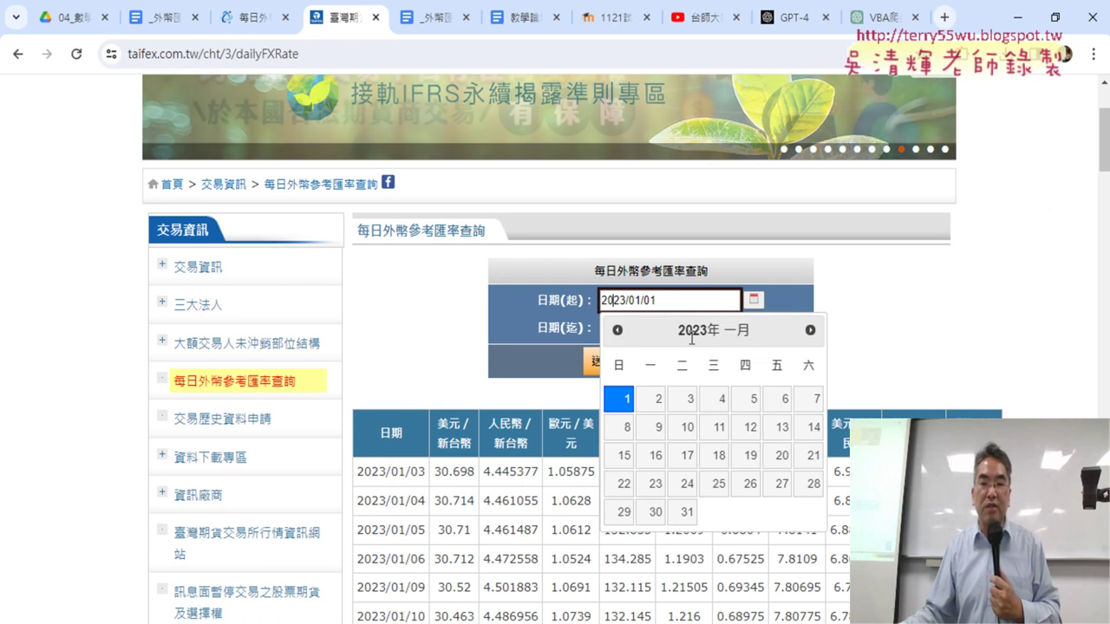
pyautogui.click(621, 302)
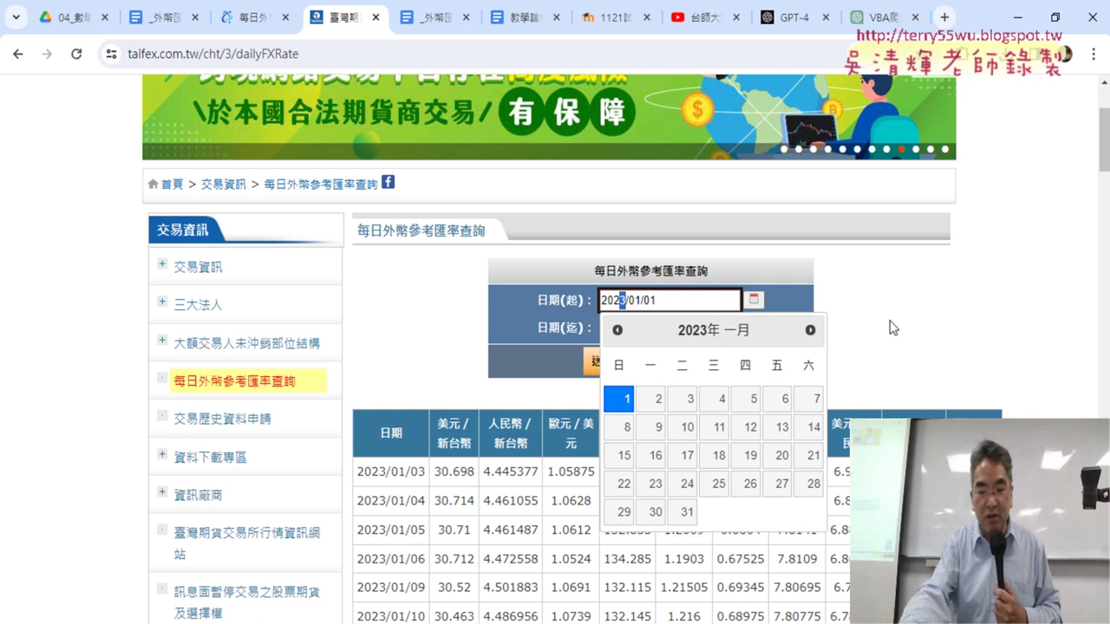
pyautogui.write('2')
pyautogui.click(704, 300)
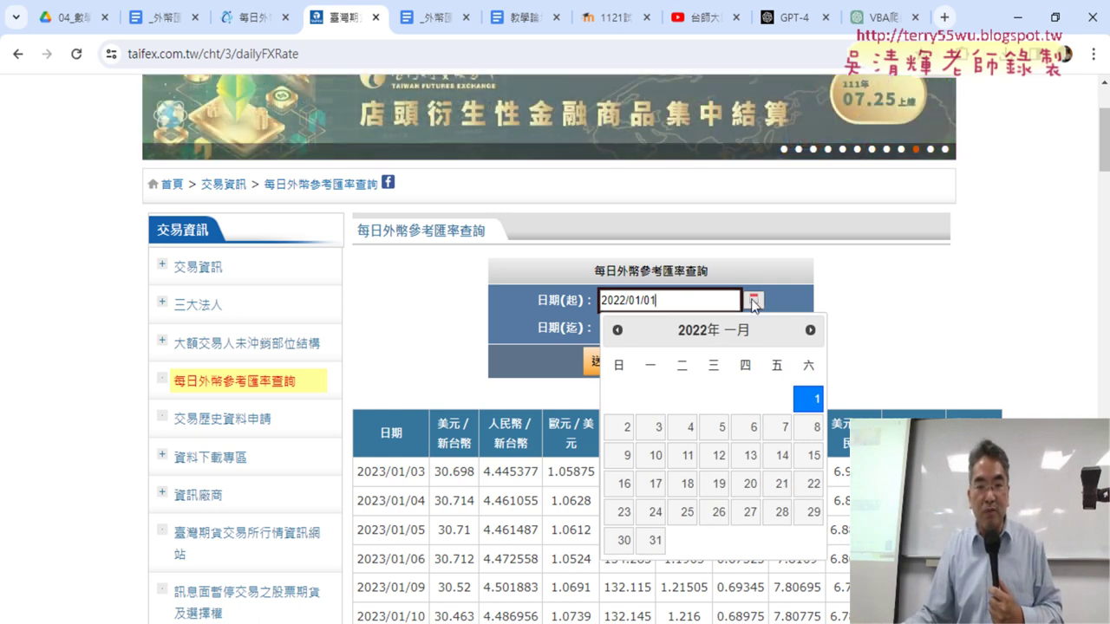
pyautogui.click(817, 397)
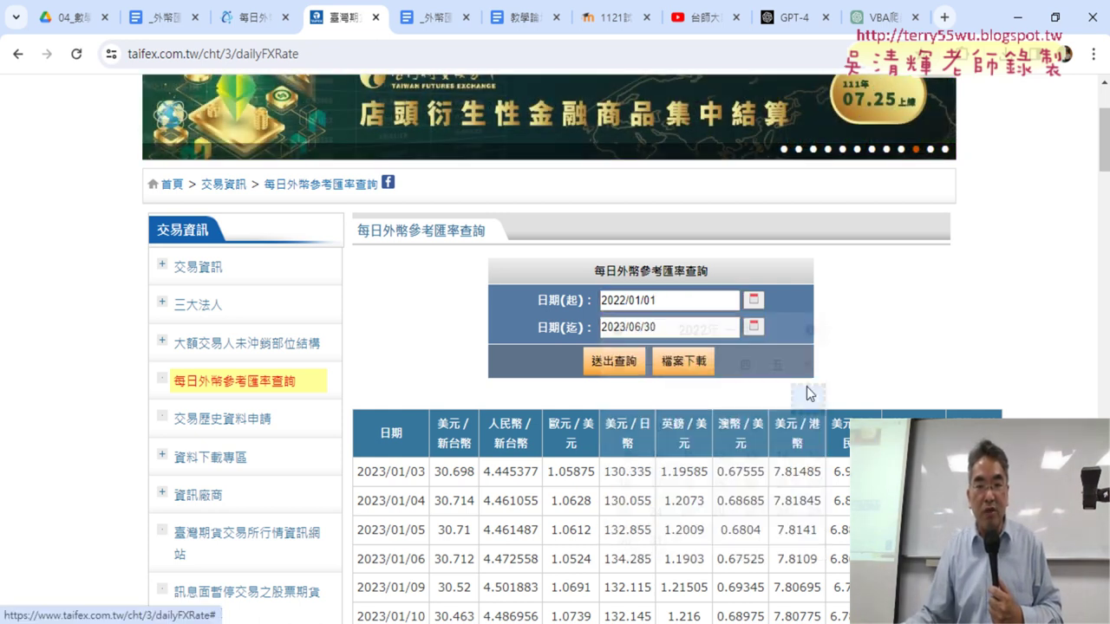
pyautogui.click(623, 328)
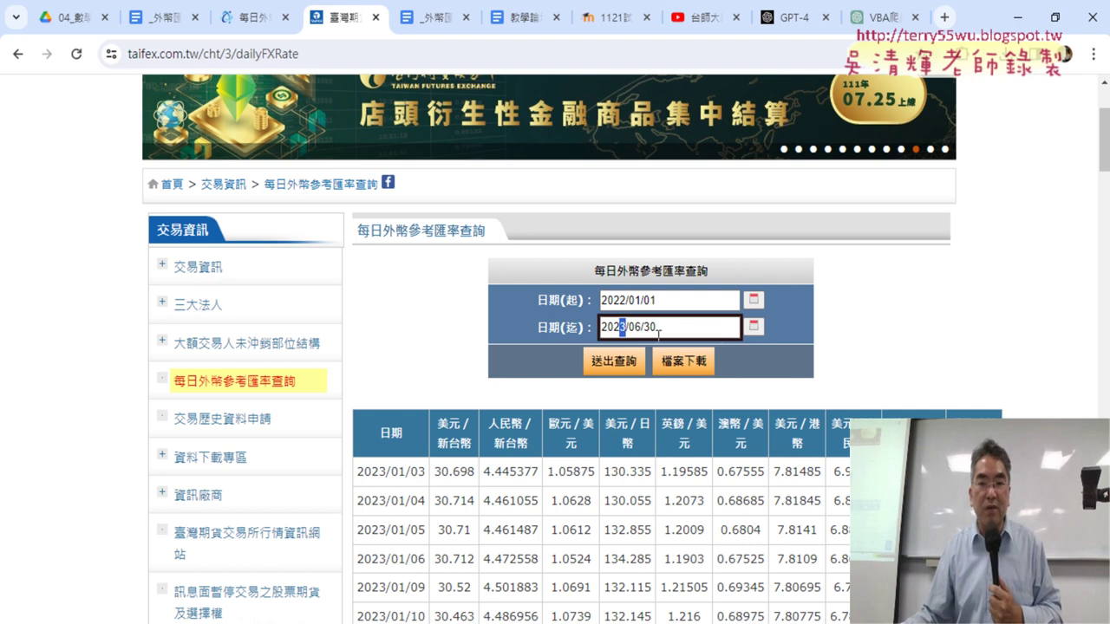
pyautogui.tripleClick(684, 301)
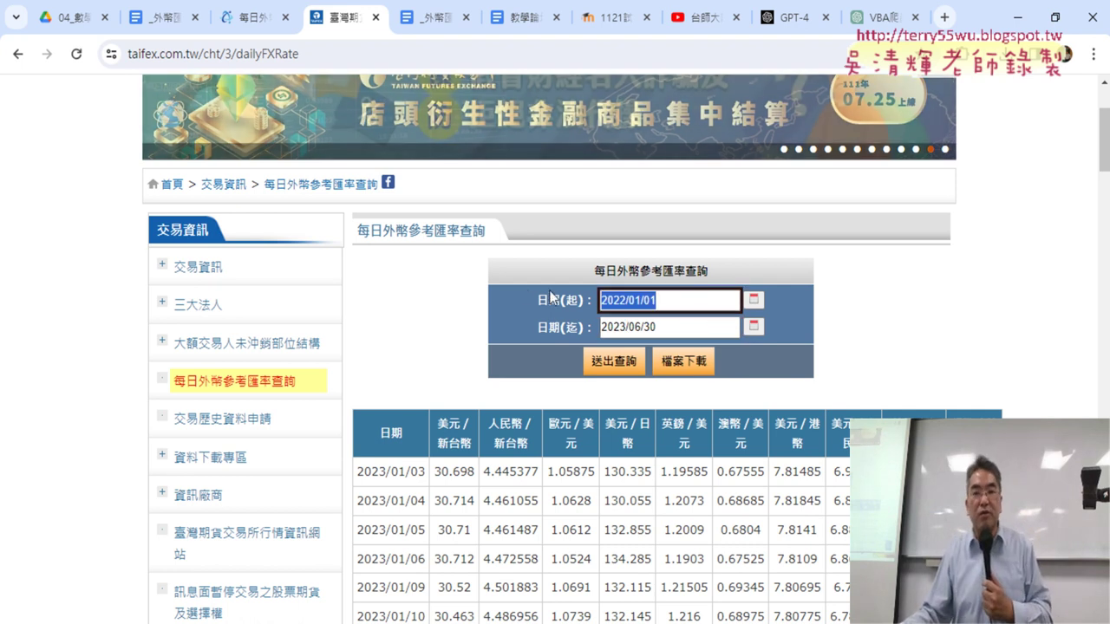
pyautogui.click(674, 329)
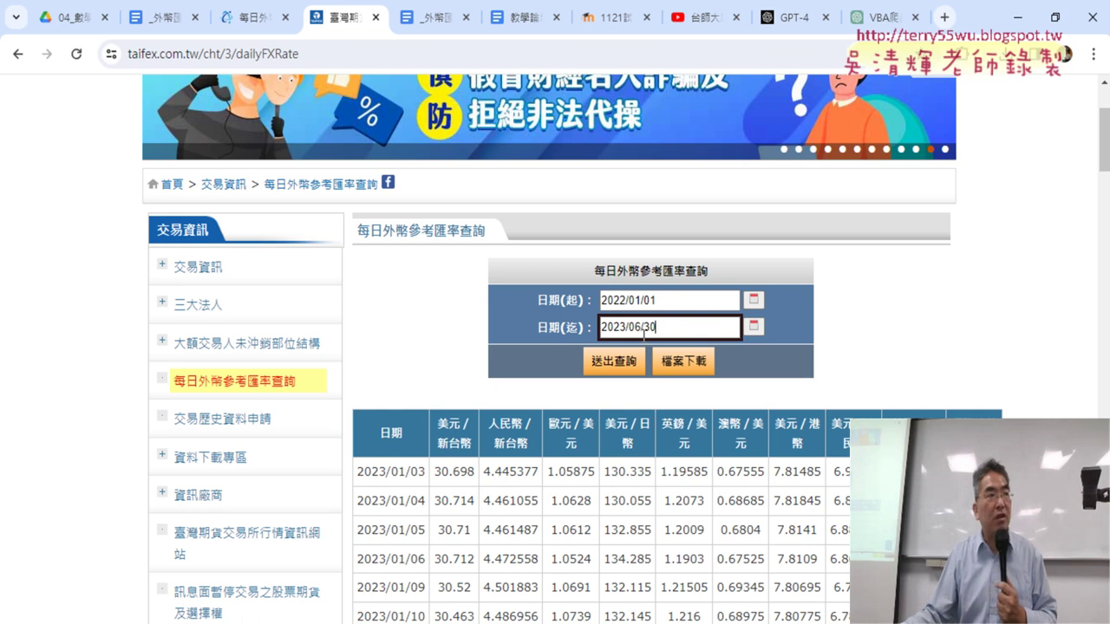
# Submit the 2022/01/01–2023/06/30 query and dismiss the one-year range limit warning.
pyautogui.click(640, 356)
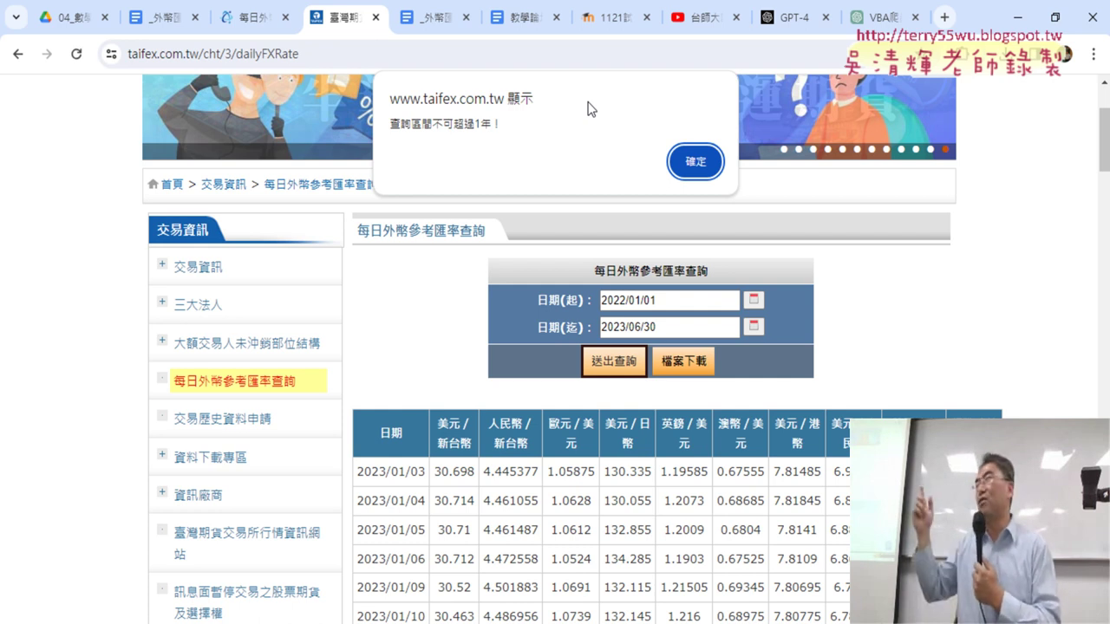
pyautogui.click(695, 163)
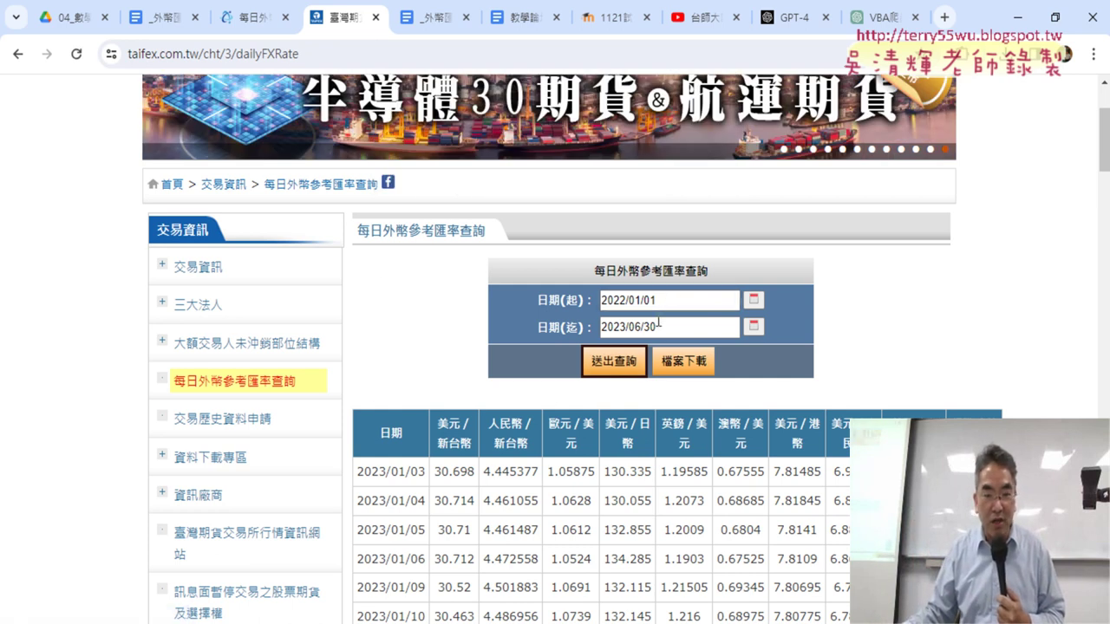
pyautogui.scroll(-1, 381, 408)
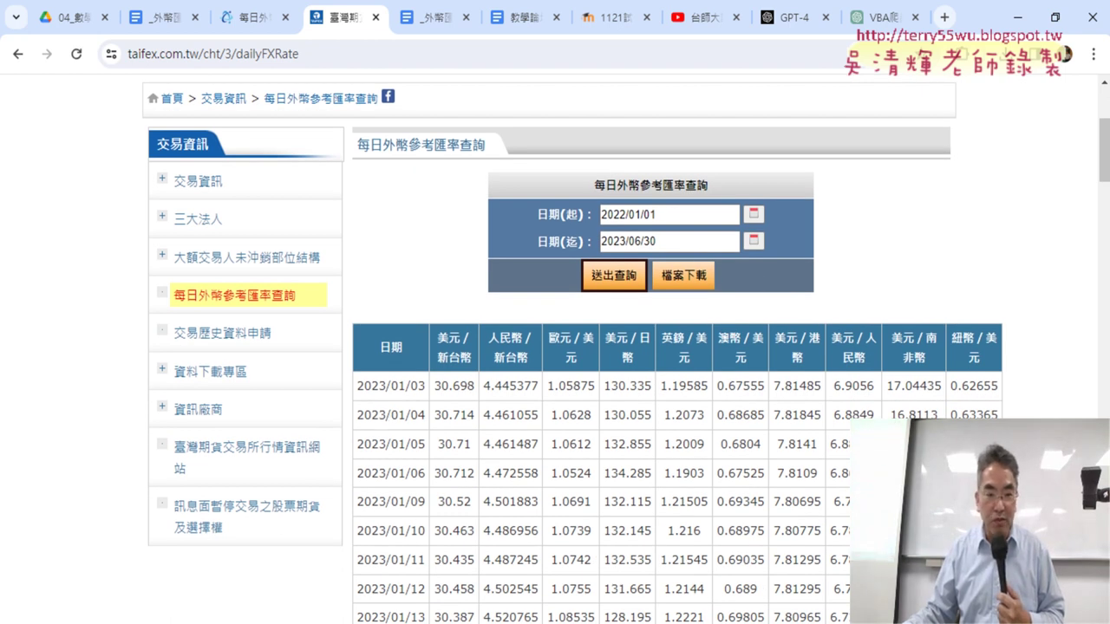
# In the 外匯資料下載 workbook, check 工作表2's last data row dated 20231122.
pyautogui.click(510, 534)
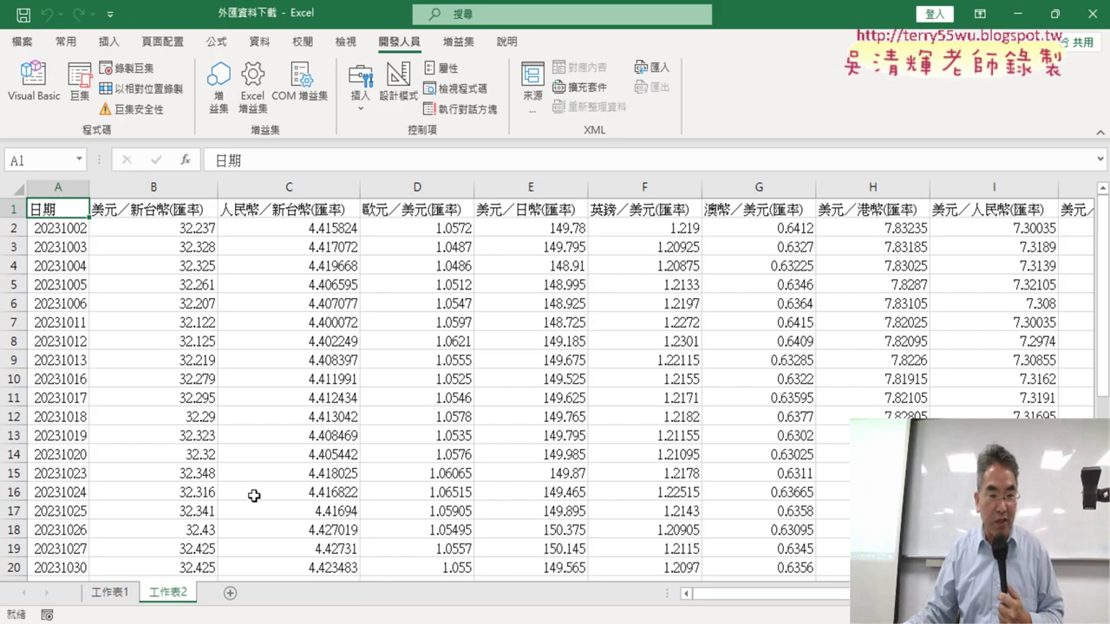
pyautogui.scroll(-4, 170, 488)
pyautogui.scroll(-1, 170, 488)
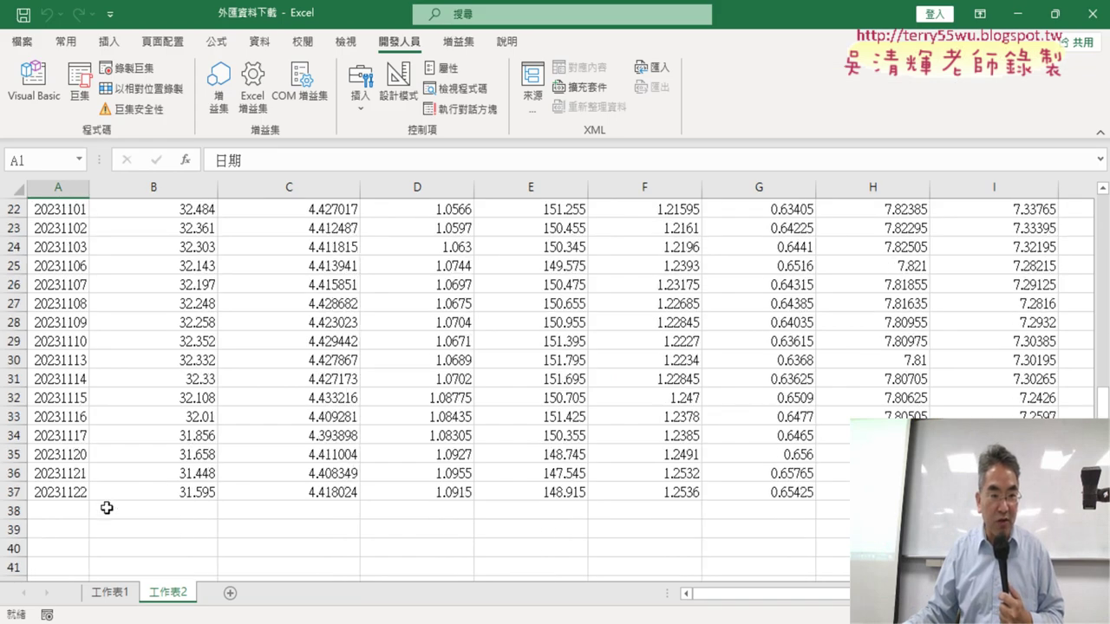
pyautogui.click(16, 490)
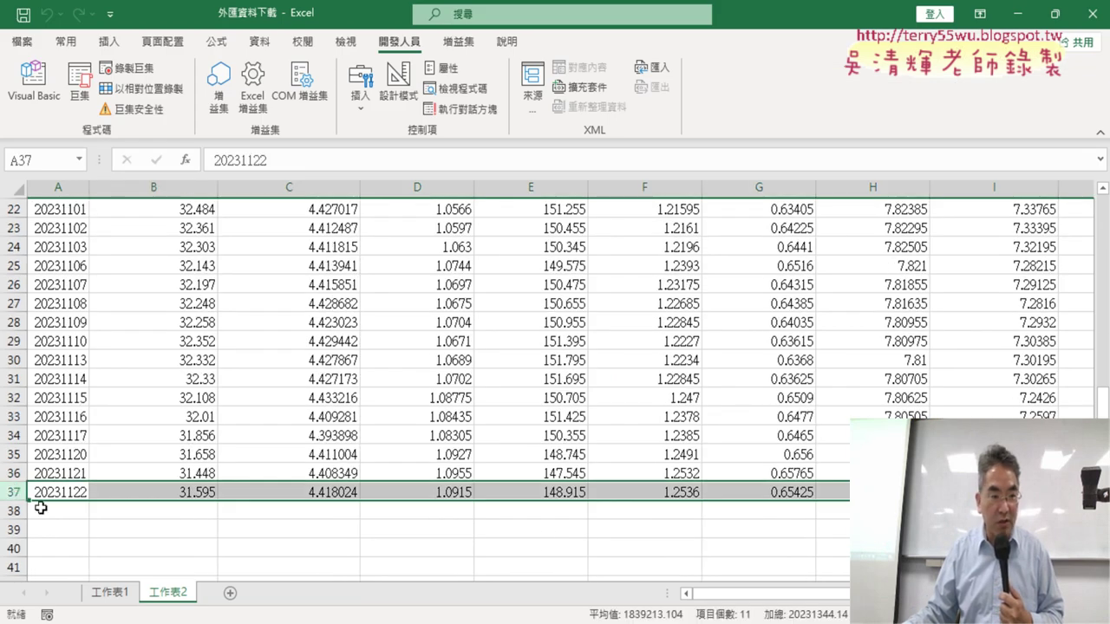
pyautogui.scroll(-5, 211, 523)
pyautogui.scroll(3, 211, 523)
# On 工作表1, check the last US dollar rate in B41.
pyautogui.click(111, 594)
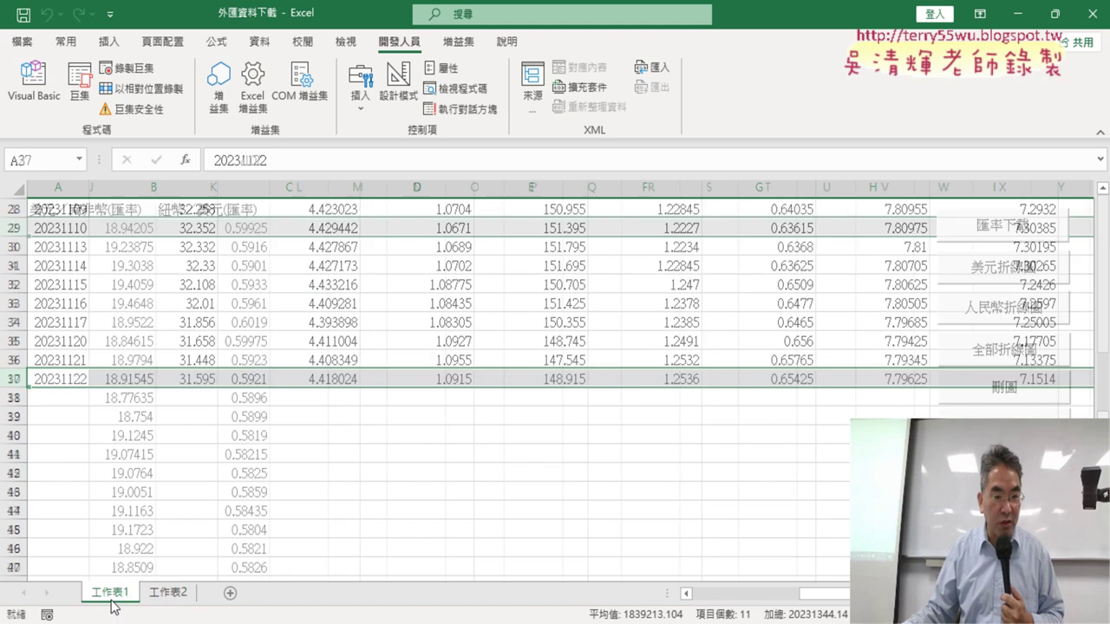
pyautogui.scroll(-4, 86, 498)
pyautogui.scroll(4, 87, 499)
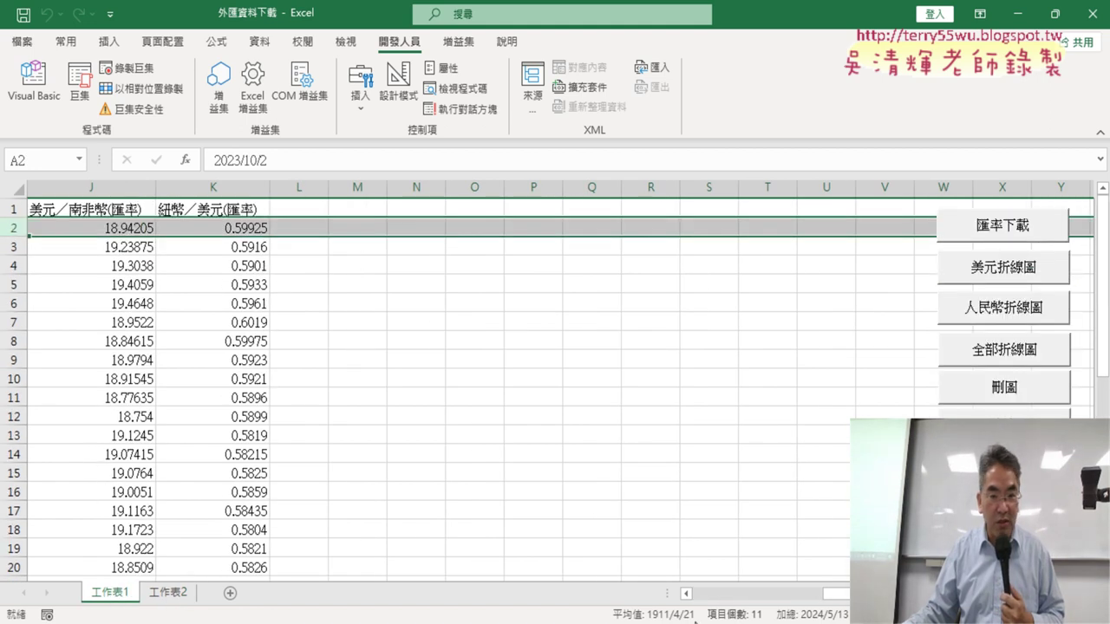
pyautogui.hscroll(-3, 160, 433)
pyautogui.scroll(-4, 153, 453)
pyautogui.scroll(-4, 153, 460)
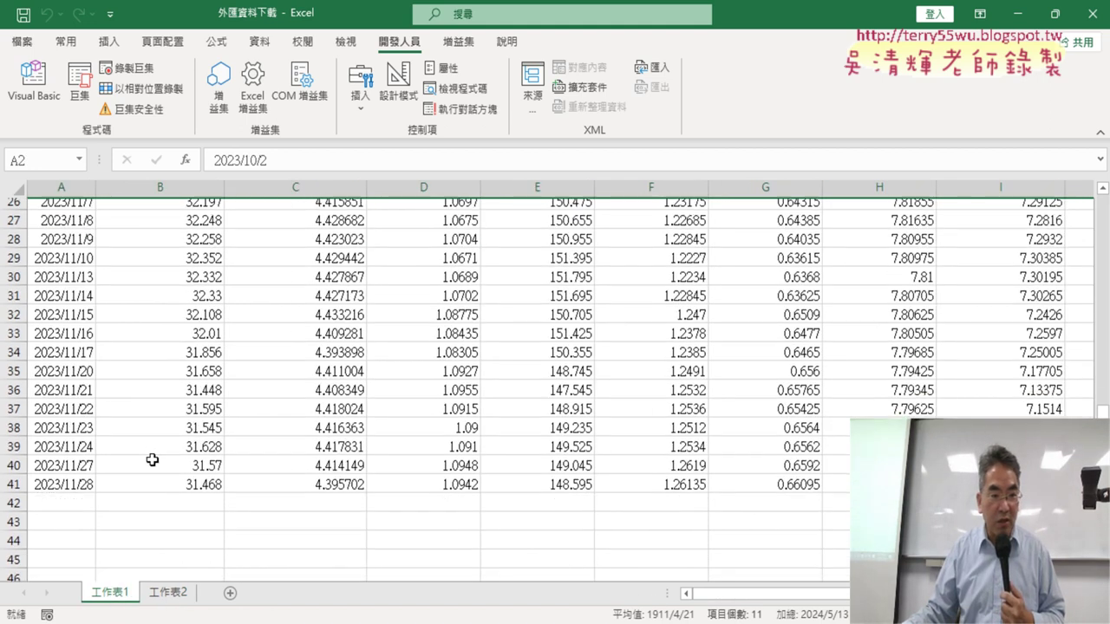
pyautogui.scroll(-2, 168, 409)
pyautogui.click(196, 397)
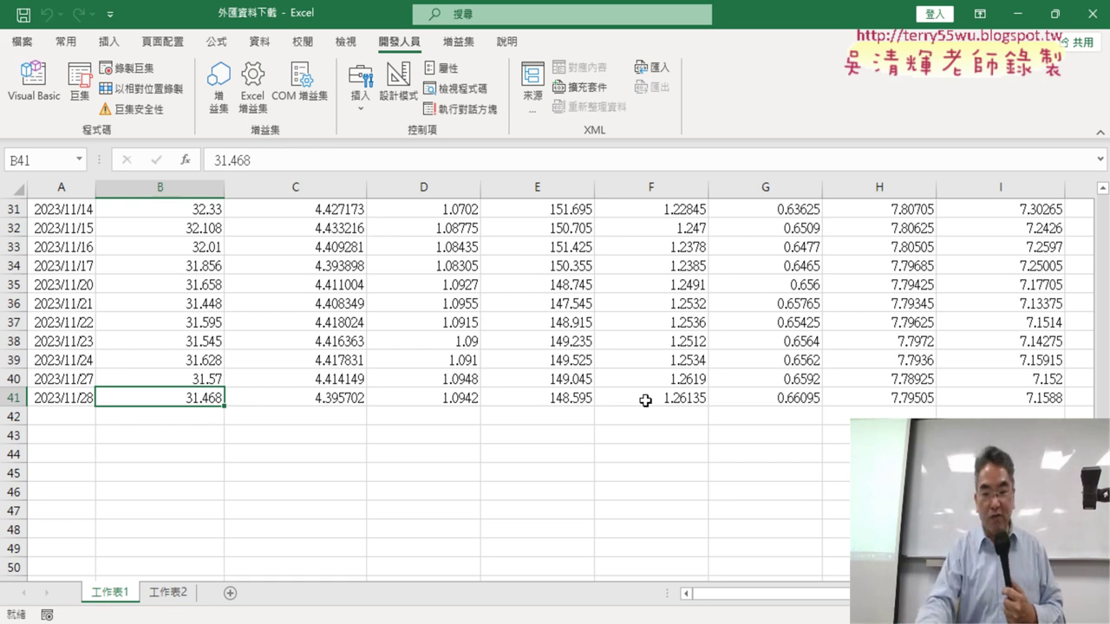
# Select the US dollar rates in column B and run the line chart macro button.
pyautogui.scroll(4, 541, 408)
pyautogui.scroll(2, 225, 347)
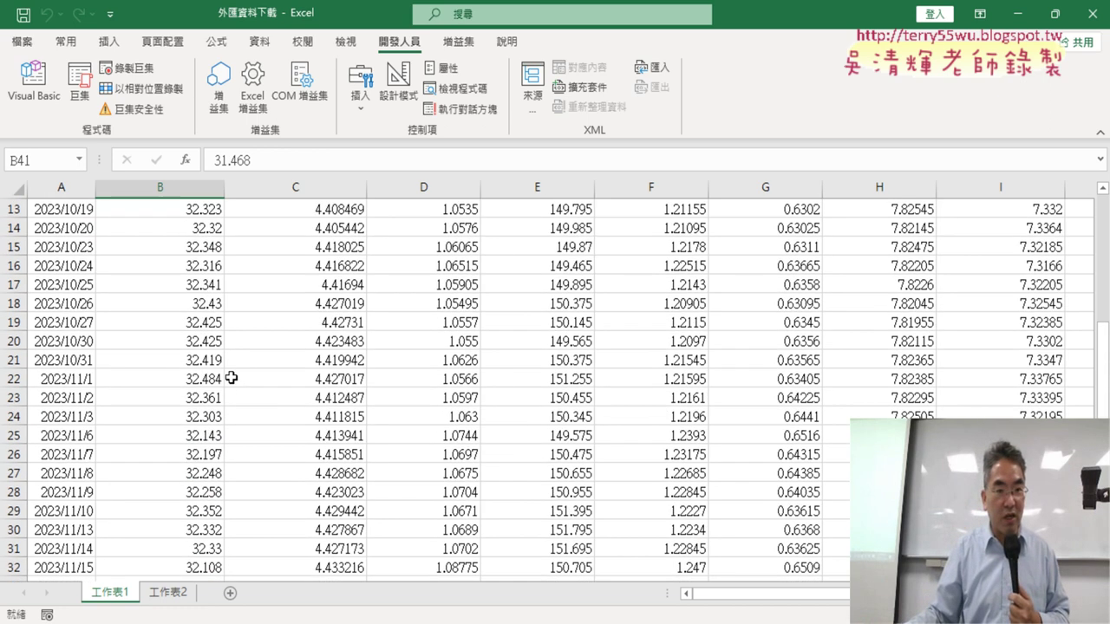
pyautogui.scroll(1, 212, 344)
pyautogui.scroll(1, 208, 339)
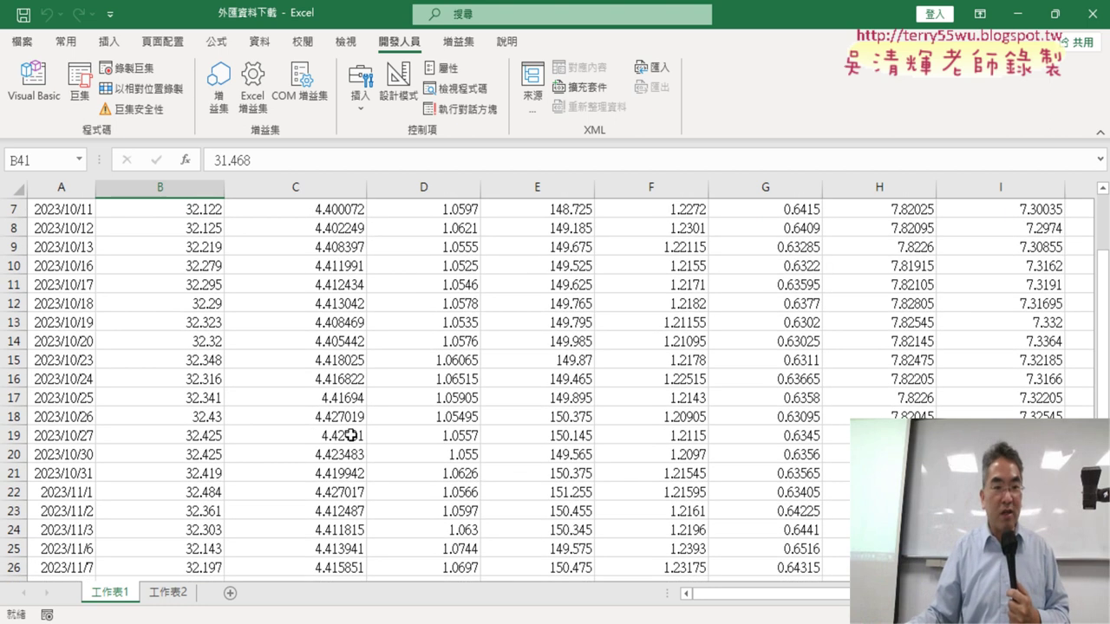
pyautogui.click(200, 197)
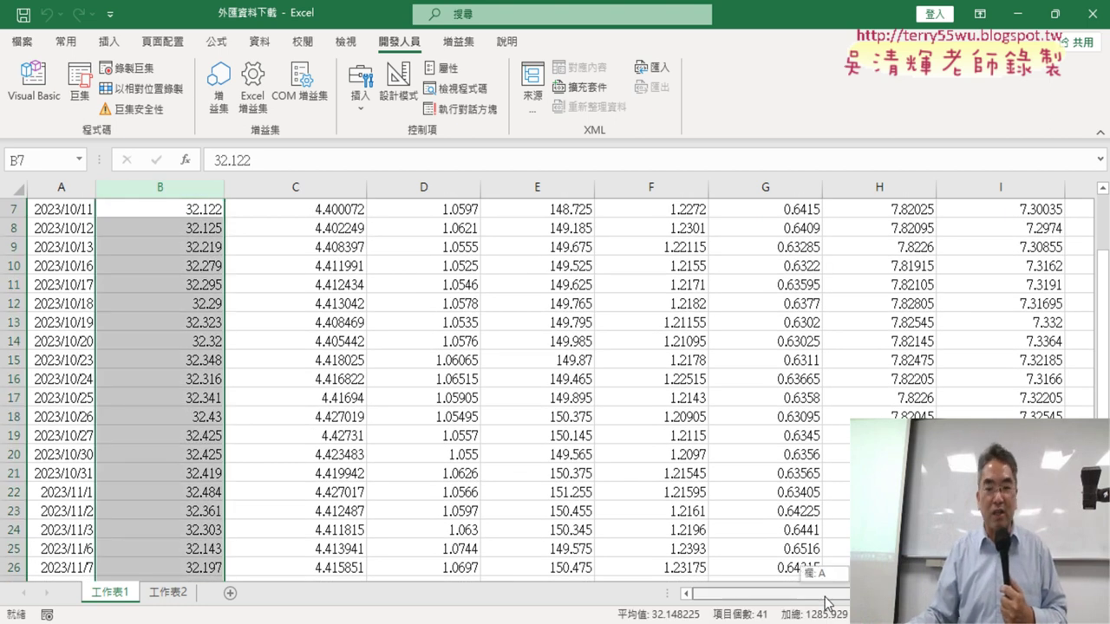
pyautogui.moveTo(720, 594); pyautogui.dragTo(836, 594)
pyautogui.scroll(2, 893, 381)
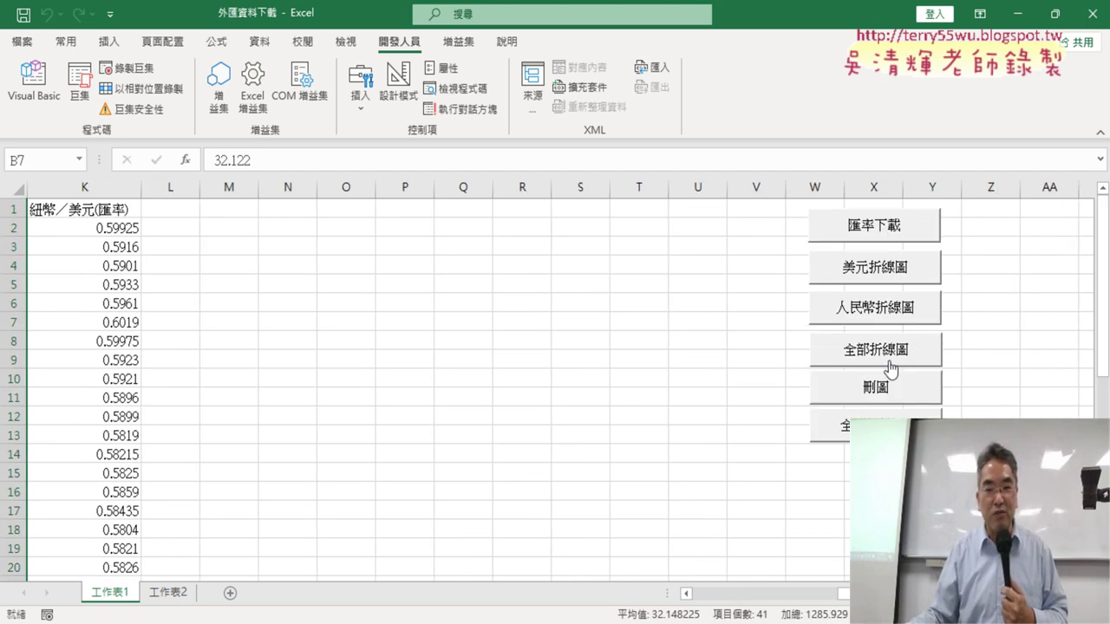
pyautogui.click(878, 276)
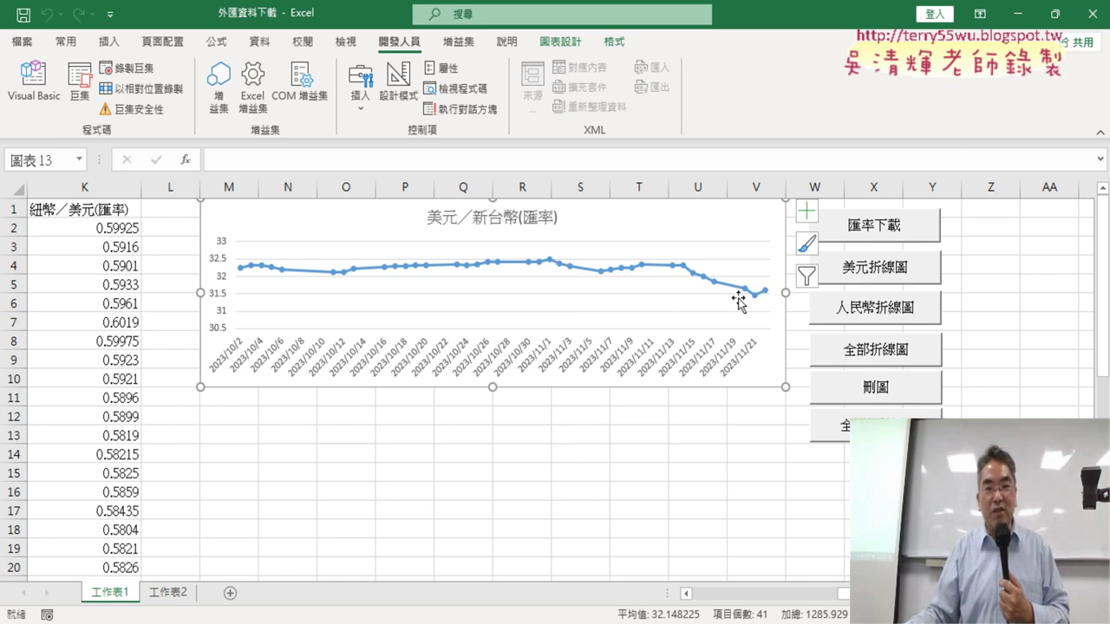
pyautogui.moveTo(755, 295)
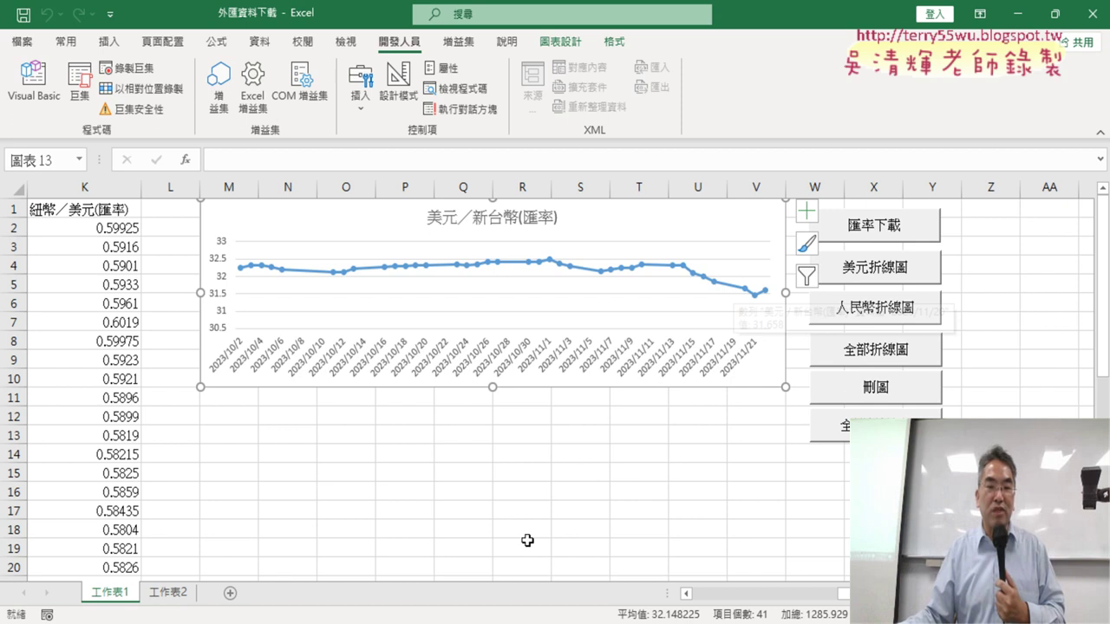
# Switch back to the TAIFEX daily FX rate page in the browser.
pyautogui.hotkey('alt', 'Tab')
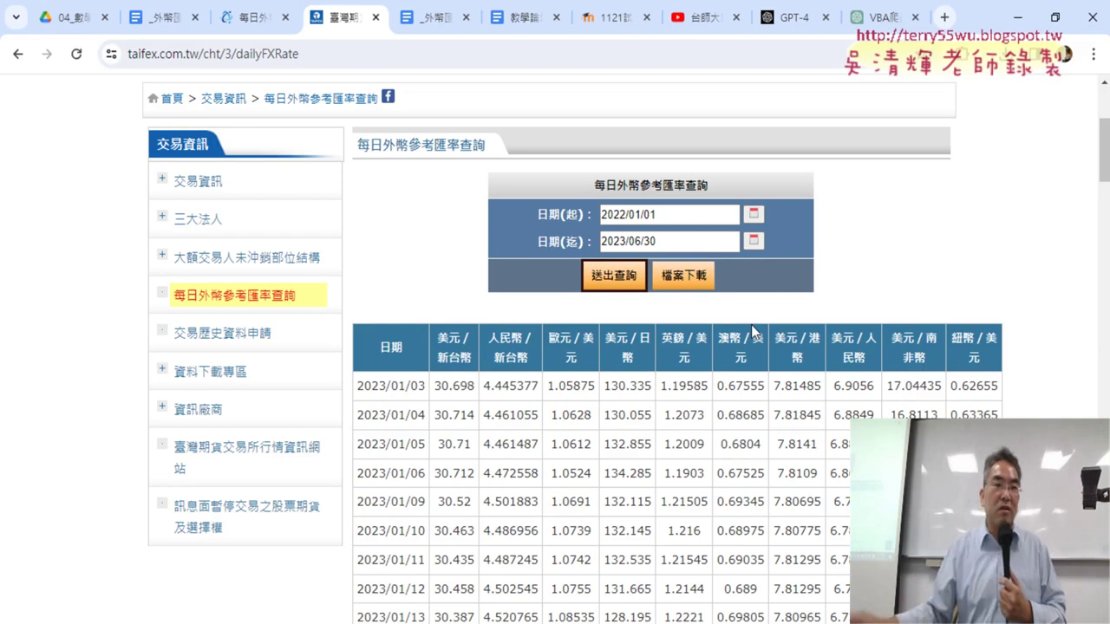
# Look back at the data.gov.tw dataset page, then return to the TAIFEX dailyFXRate page.
pyautogui.click(245, 26)
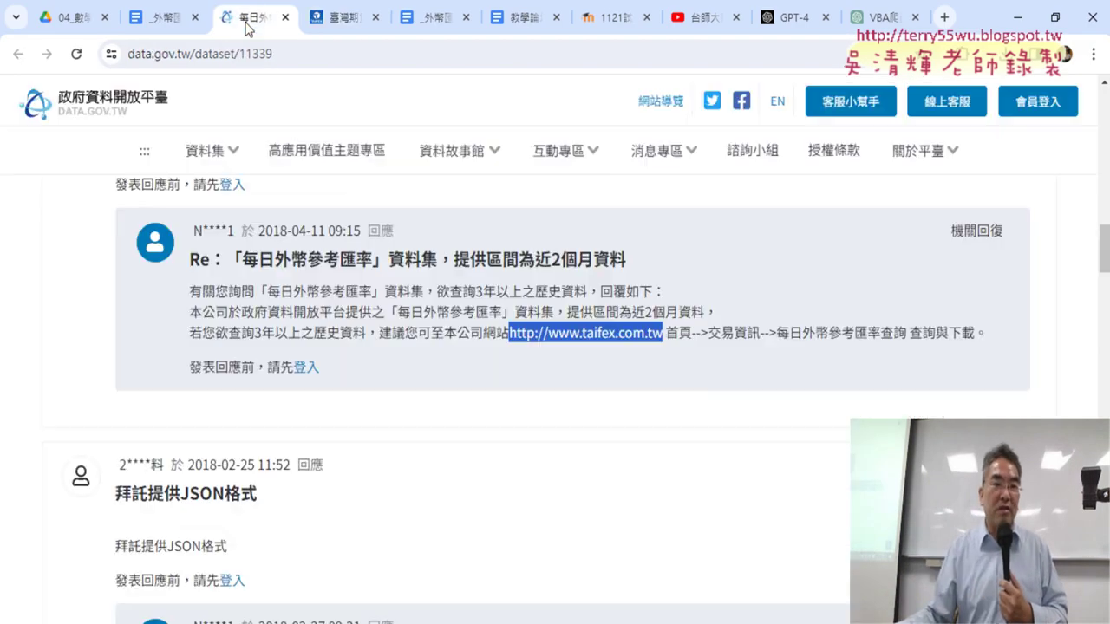
pyautogui.scroll(5, 321, 300)
pyautogui.scroll(5, 320, 299)
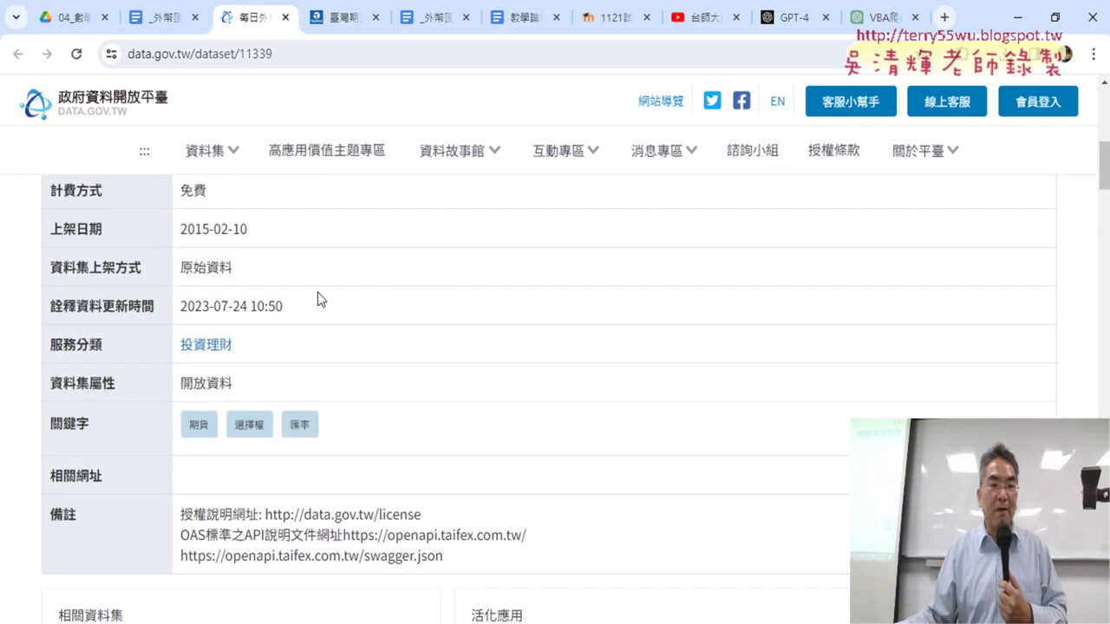
pyautogui.click(340, 17)
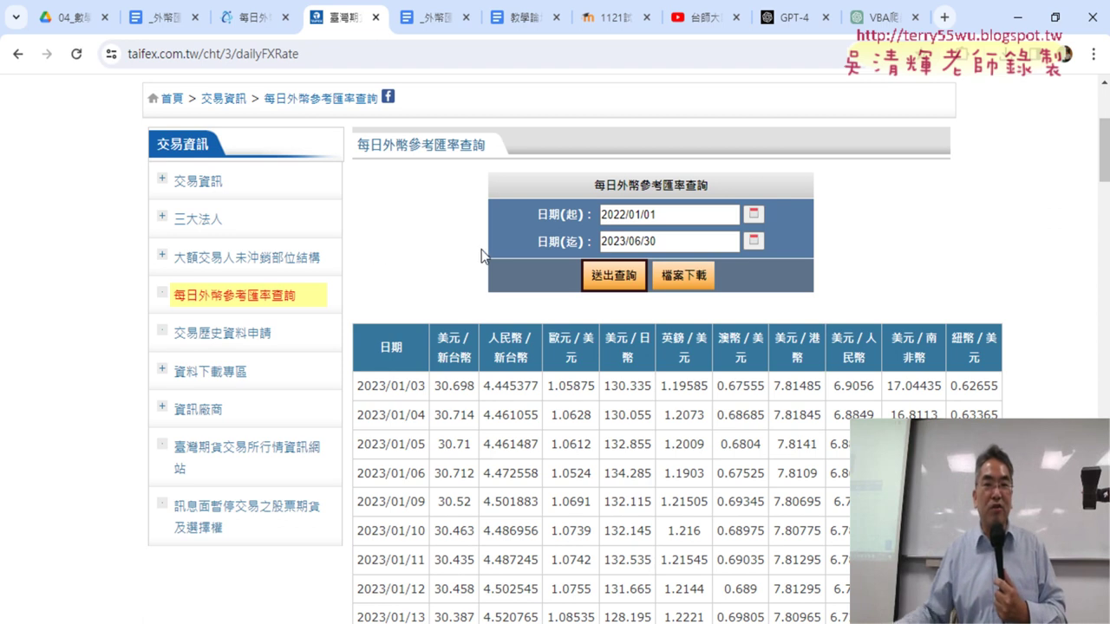
pyautogui.click(783, 25)
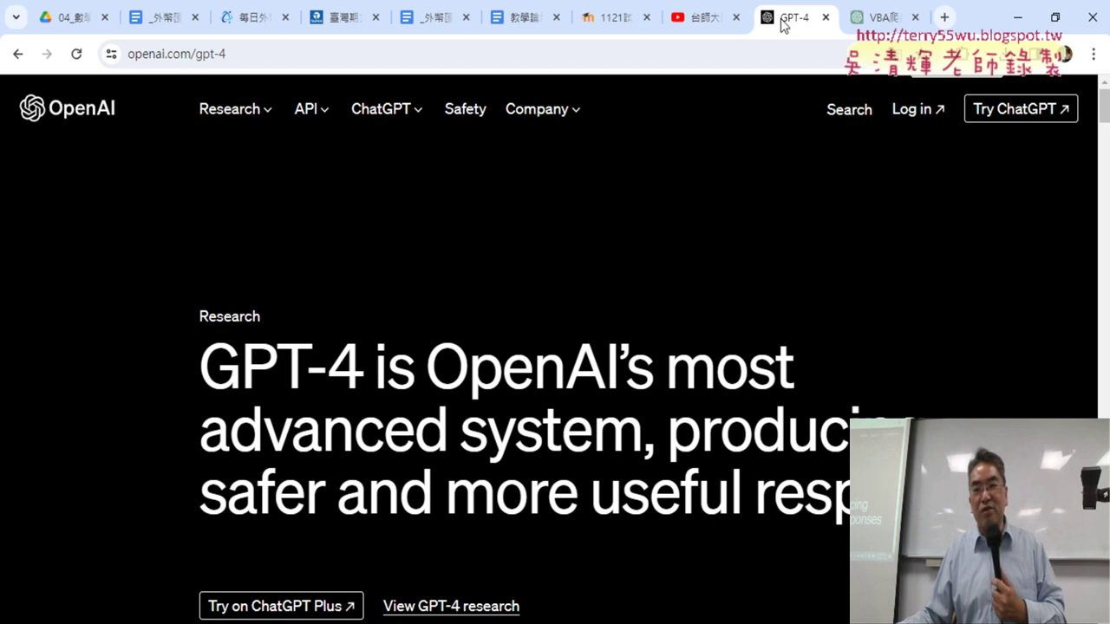
pyautogui.click(872, 19)
pyautogui.scroll(-1, 433, 303)
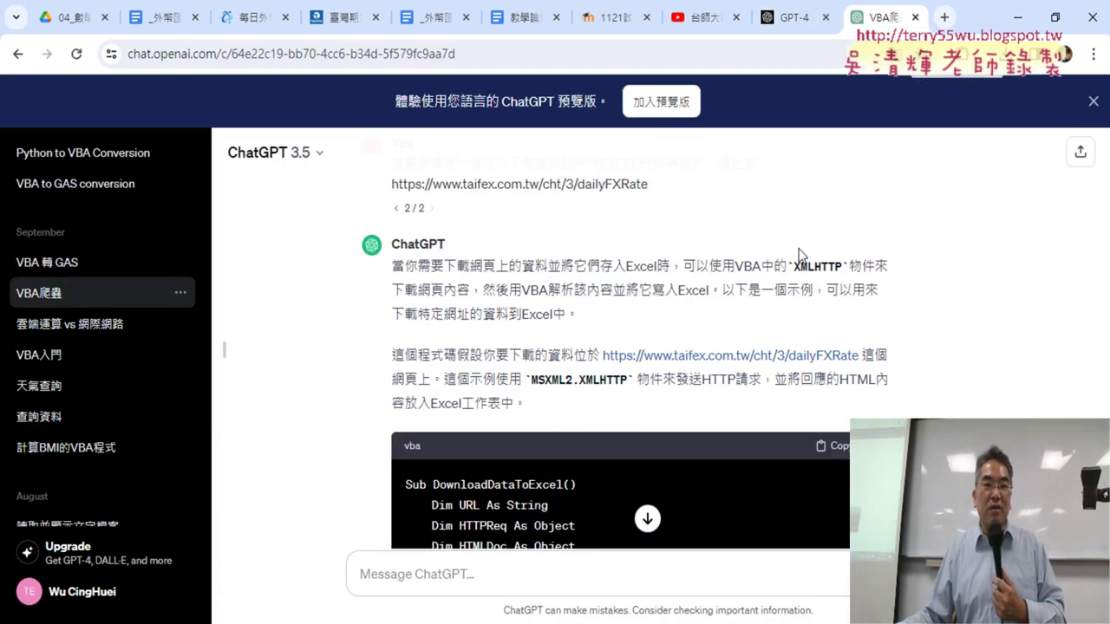
pyautogui.scroll(1, 416, 278)
pyautogui.moveTo(392, 249); pyautogui.dragTo(705, 251)
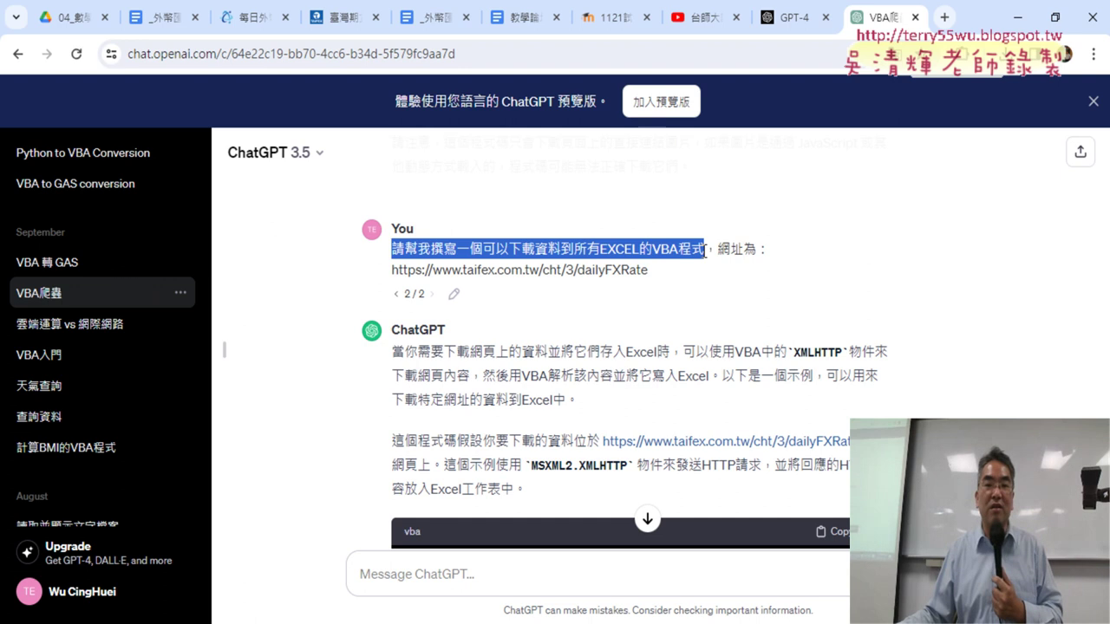
pyautogui.click(733, 256)
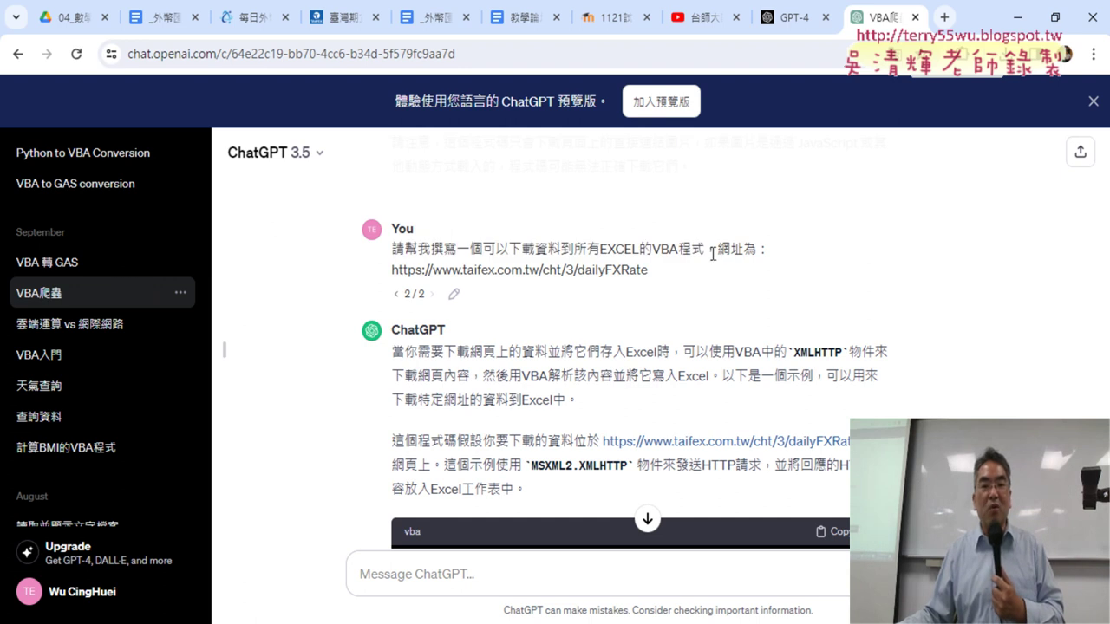
pyautogui.moveTo(713, 254)
pyautogui.mouseDown()
pyautogui.moveTo(776, 253)
pyautogui.moveTo(710, 293)
pyautogui.mouseUp()
pyautogui.click(694, 297)
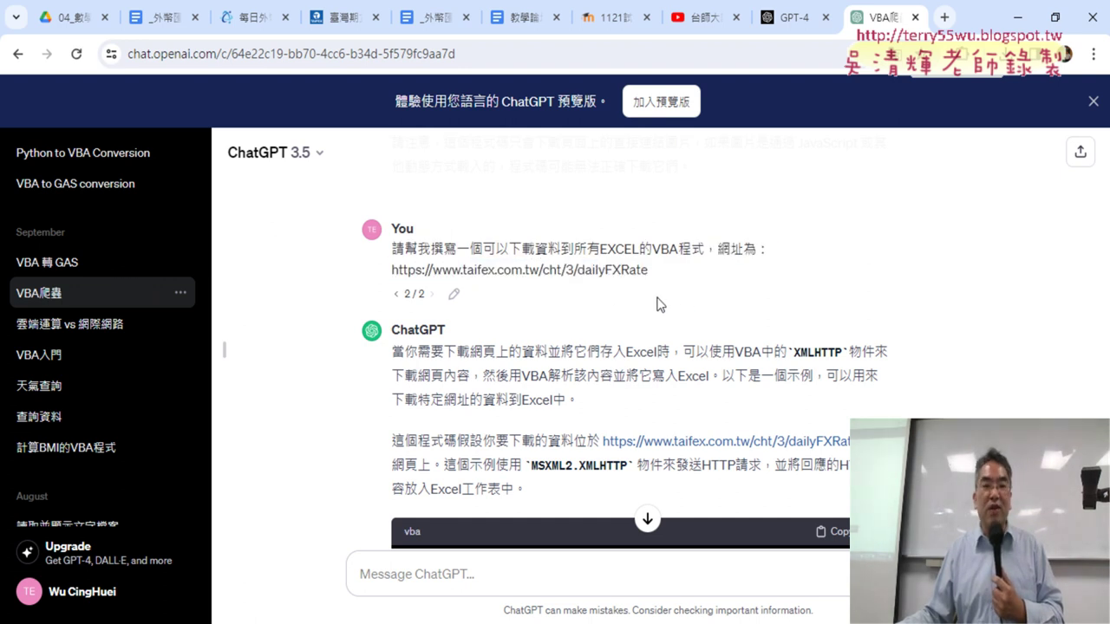
pyautogui.scroll(-1, 601, 335)
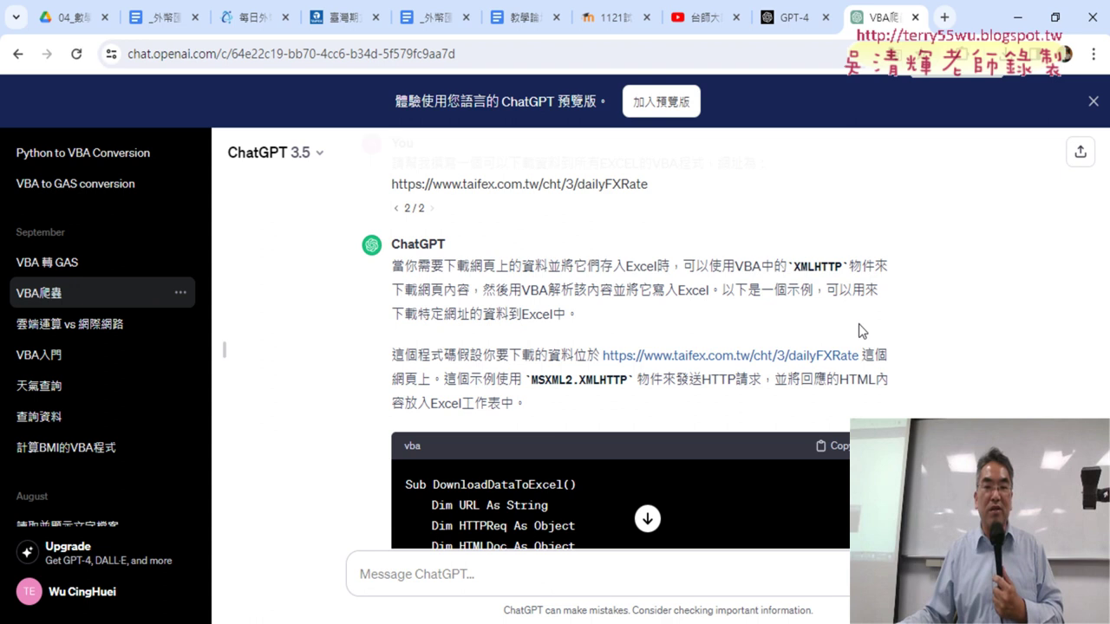
pyautogui.scroll(-1, 862, 330)
pyautogui.scroll(-2, 941, 325)
pyautogui.scroll(-1, 666, 279)
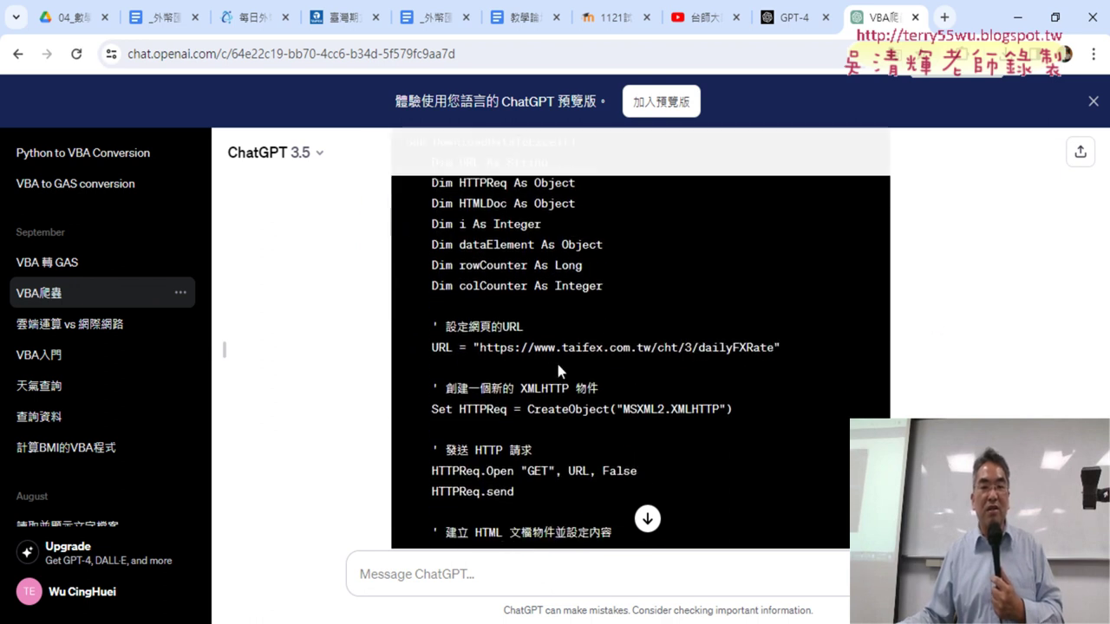
pyautogui.scroll(-1, 557, 370)
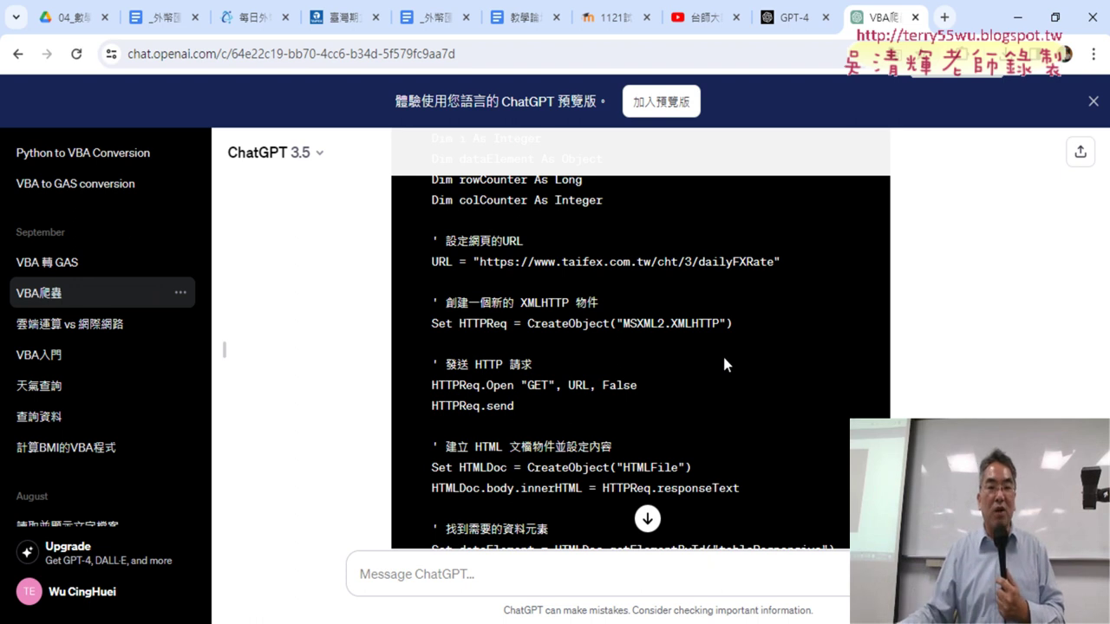
pyautogui.scroll(1, 716, 356)
pyautogui.scroll(1, 691, 329)
pyautogui.scroll(-1, 691, 329)
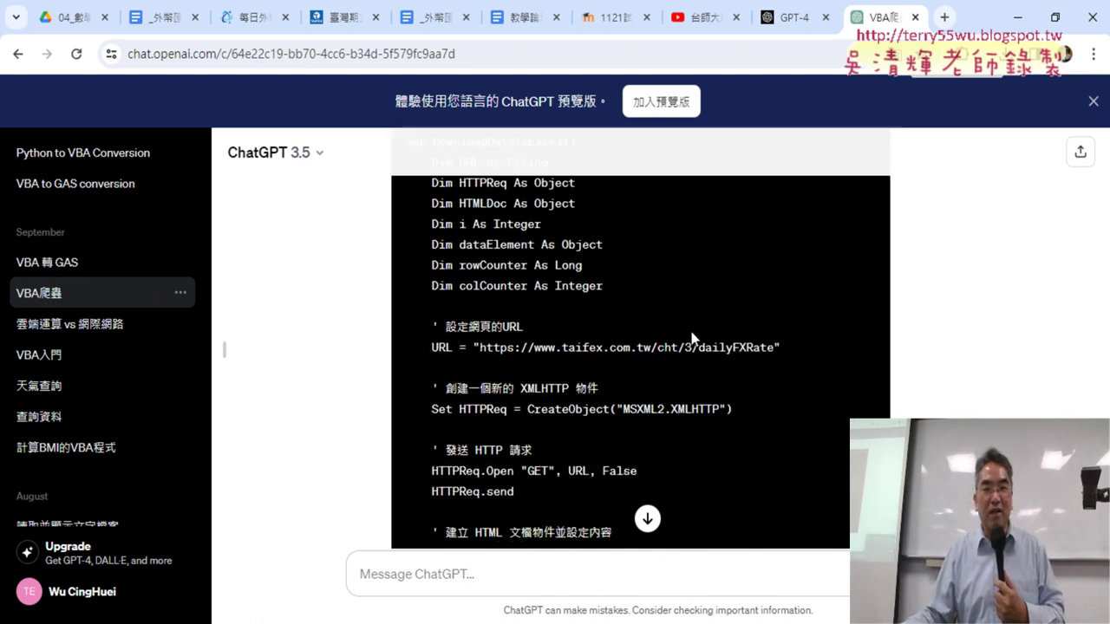
pyautogui.scroll(-2, 691, 334)
pyautogui.scroll(-2, 691, 334)
pyautogui.scroll(-2, 691, 334)
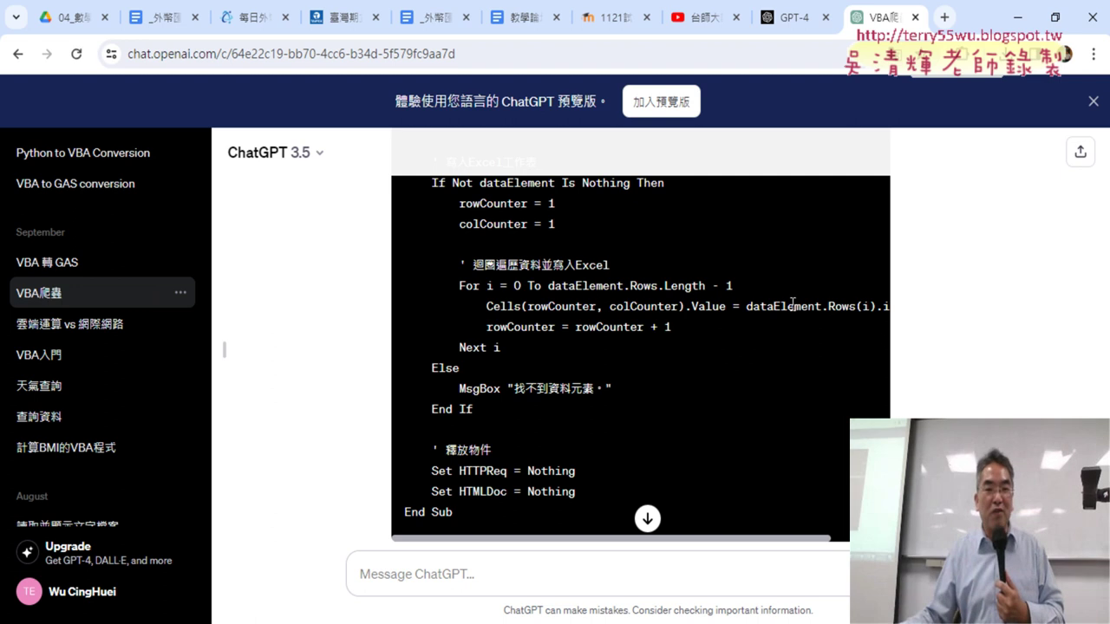
pyautogui.scroll(2, 831, 297)
pyautogui.scroll(2, 831, 297)
pyautogui.scroll(2, 914, 293)
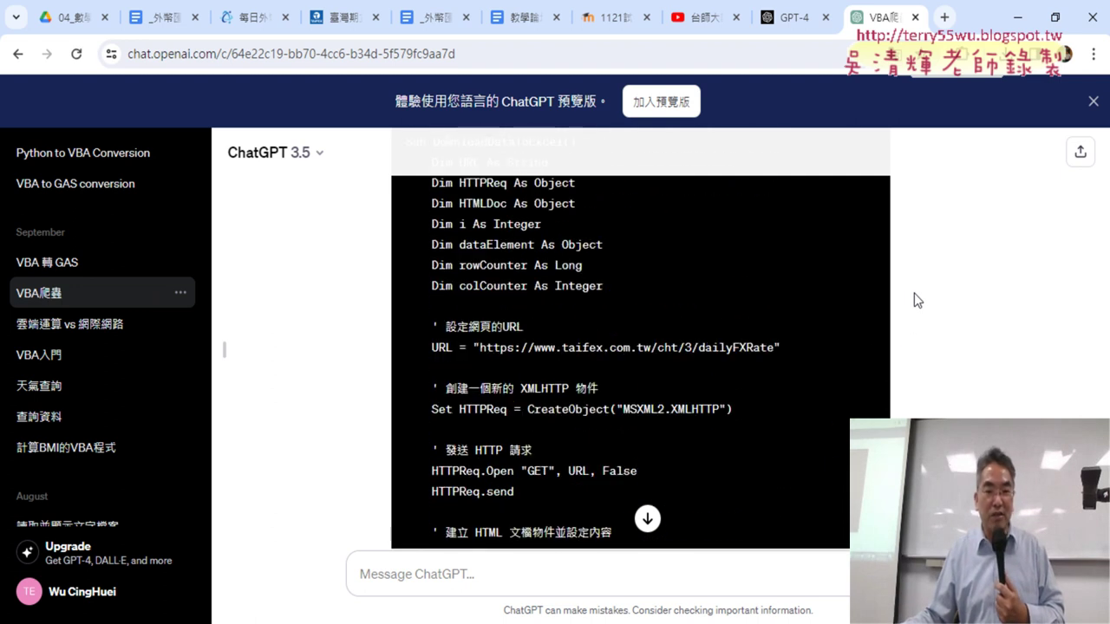
pyautogui.moveTo(672, 408); pyautogui.dragTo(720, 409)
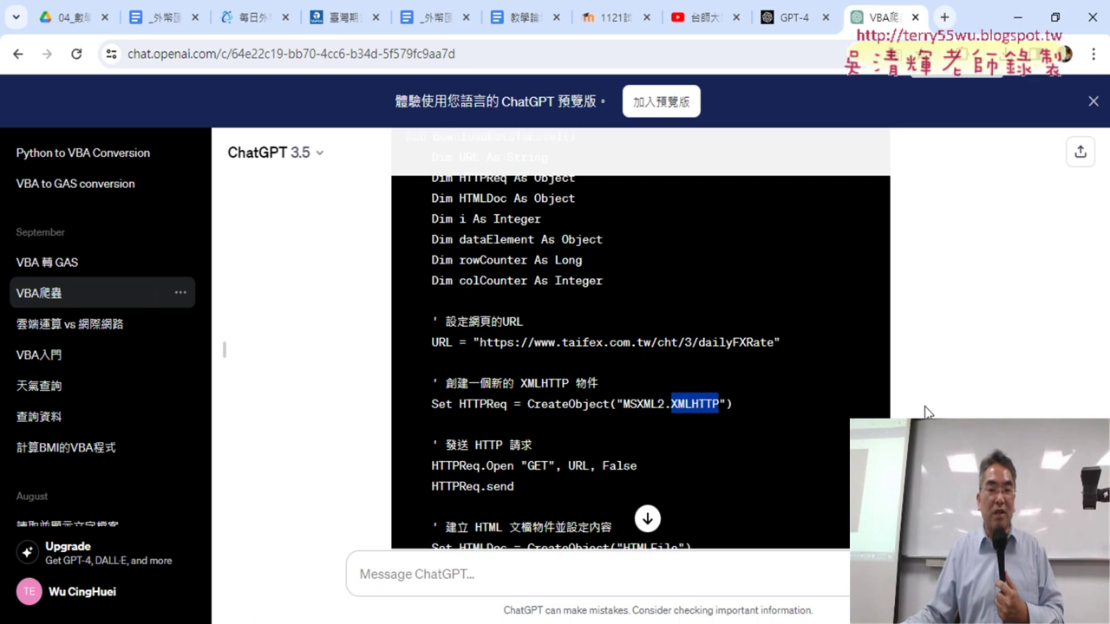
pyautogui.scroll(-3, 924, 406)
pyautogui.scroll(-5, 925, 406)
pyautogui.scroll(-2, 925, 406)
pyautogui.moveTo(457, 421)
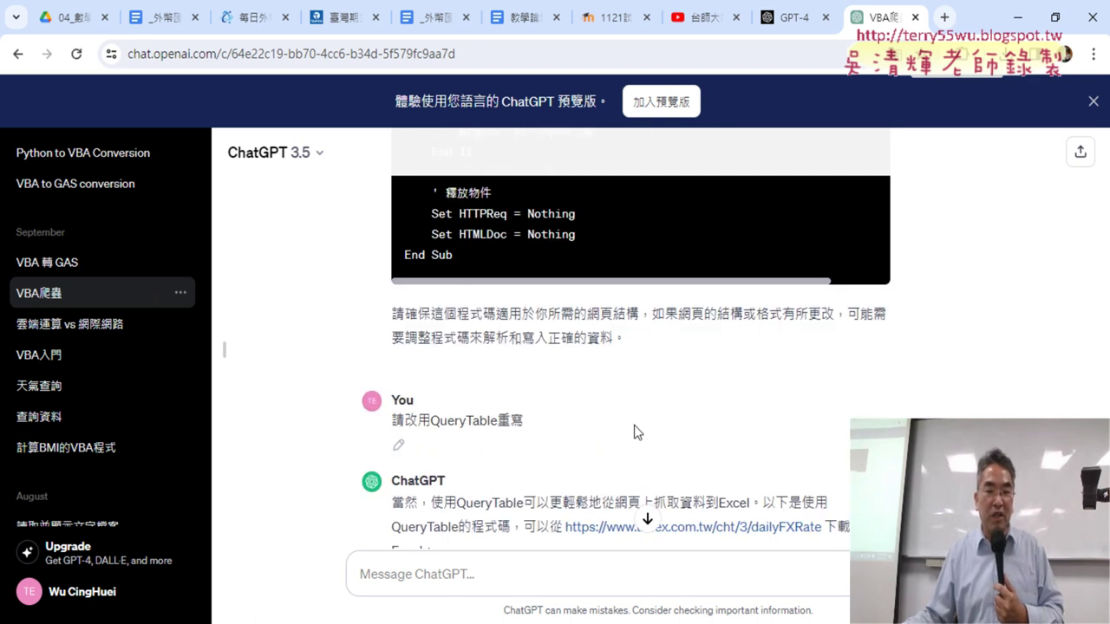
pyautogui.moveTo(393, 425); pyautogui.dragTo(526, 425)
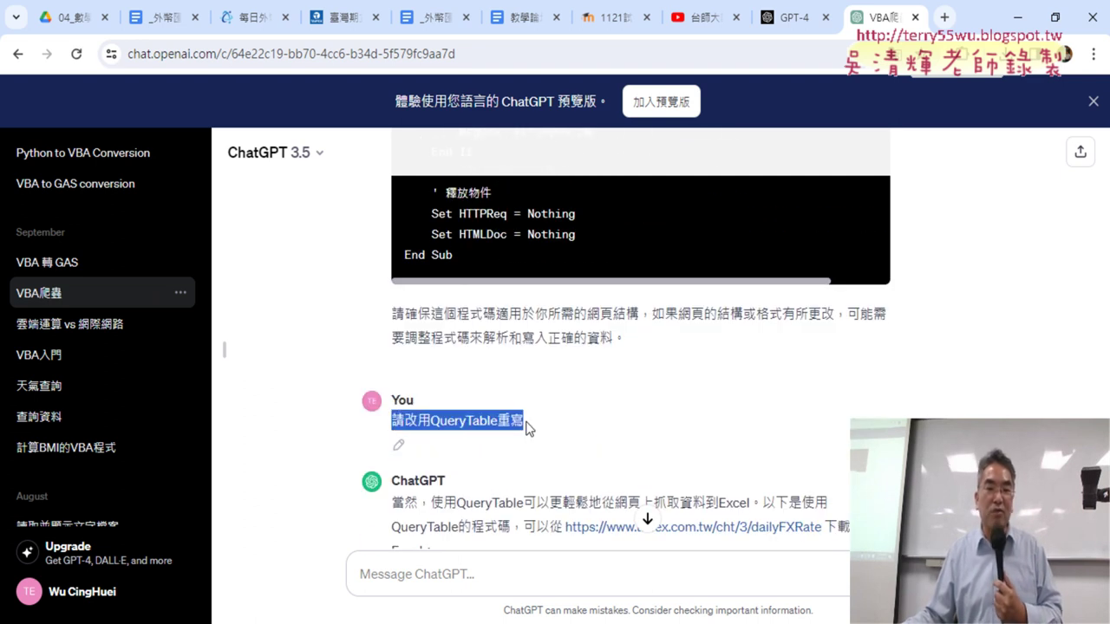
pyautogui.scroll(-2, 620, 430)
pyautogui.scroll(-3, 631, 430)
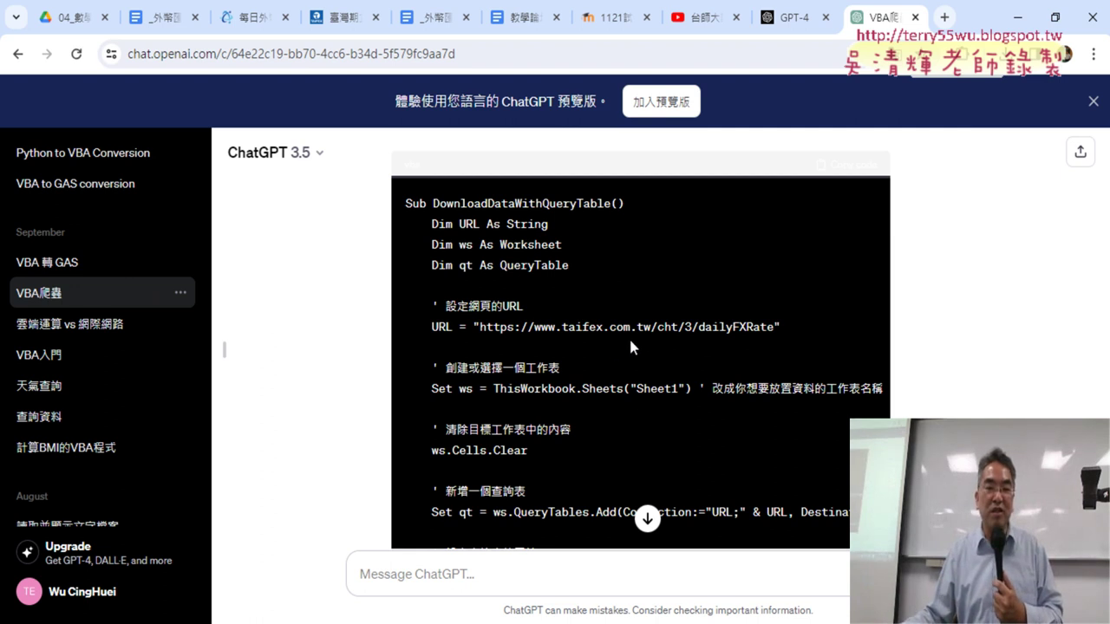
pyautogui.scroll(-2, 626, 342)
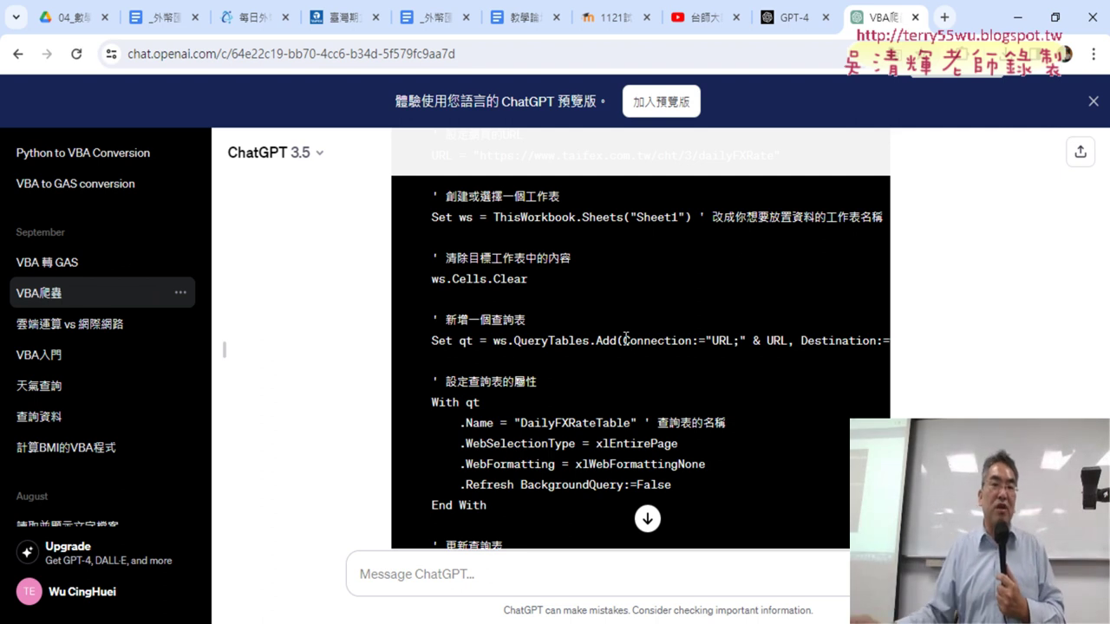
pyautogui.click(343, 24)
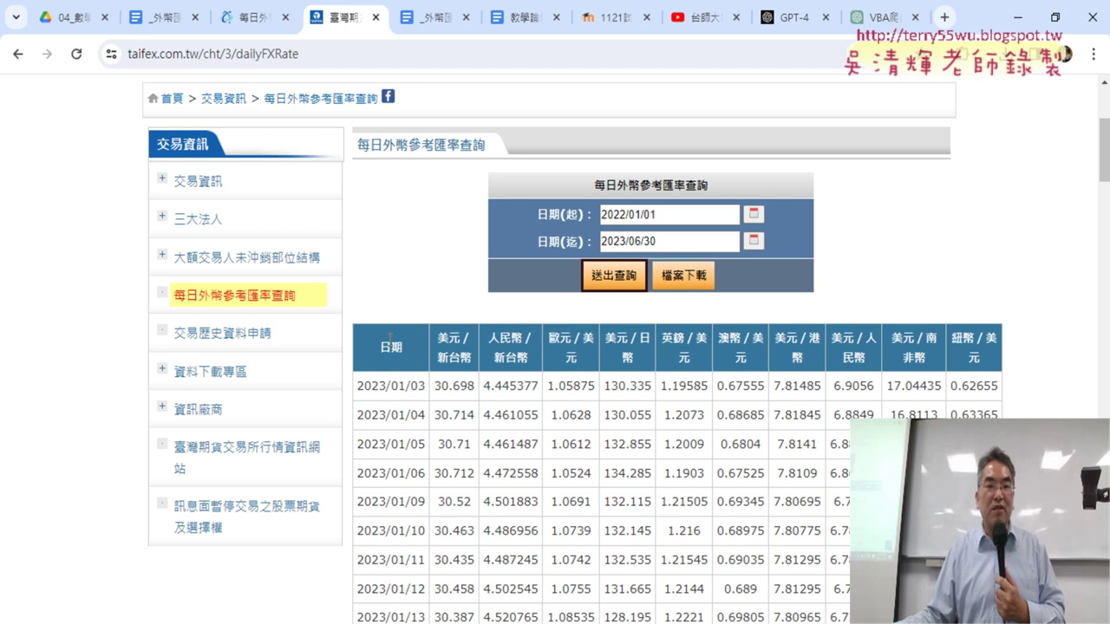
# Inspect the 日期 table header's HTML in DevTools, then go to the exchange-rate notes document.
pyautogui.scroll(-2, 373, 334)
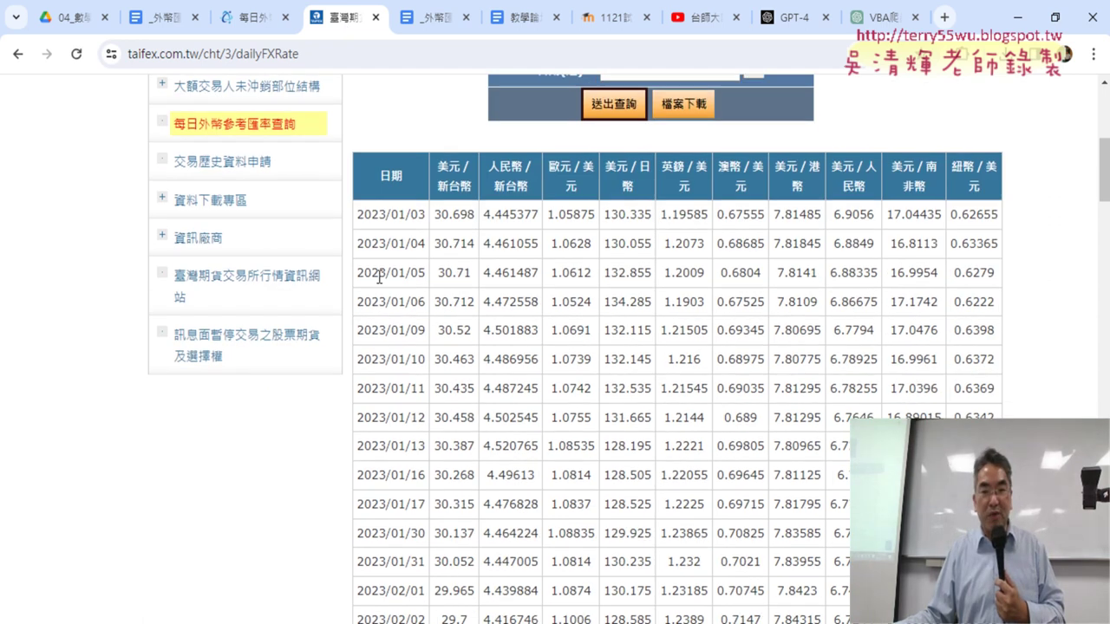
pyautogui.rightClick(390, 175)
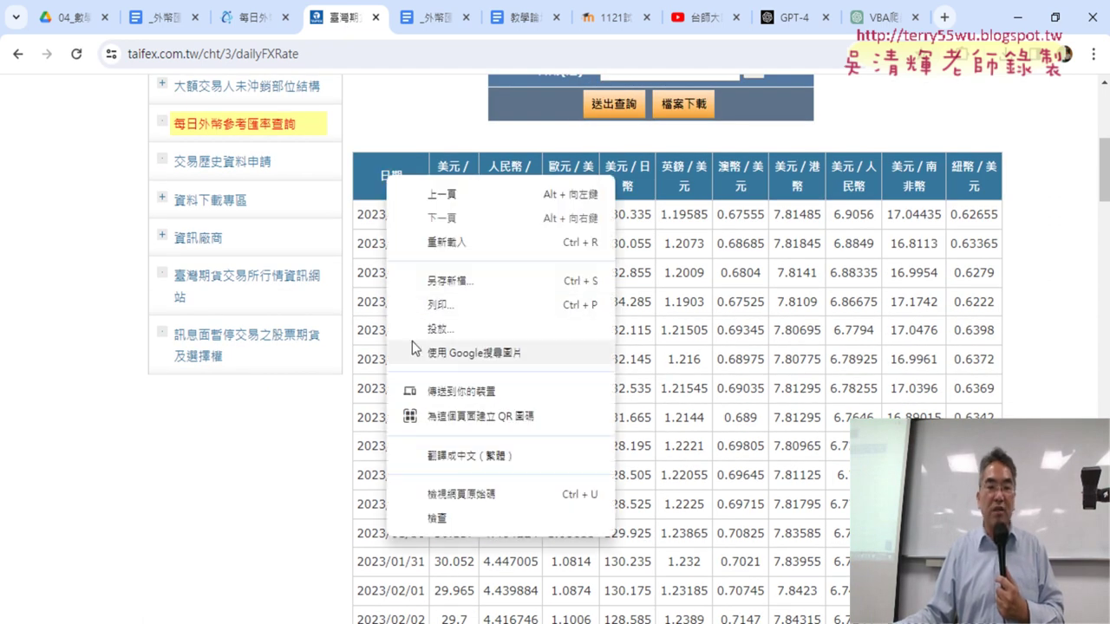
pyautogui.click(439, 519)
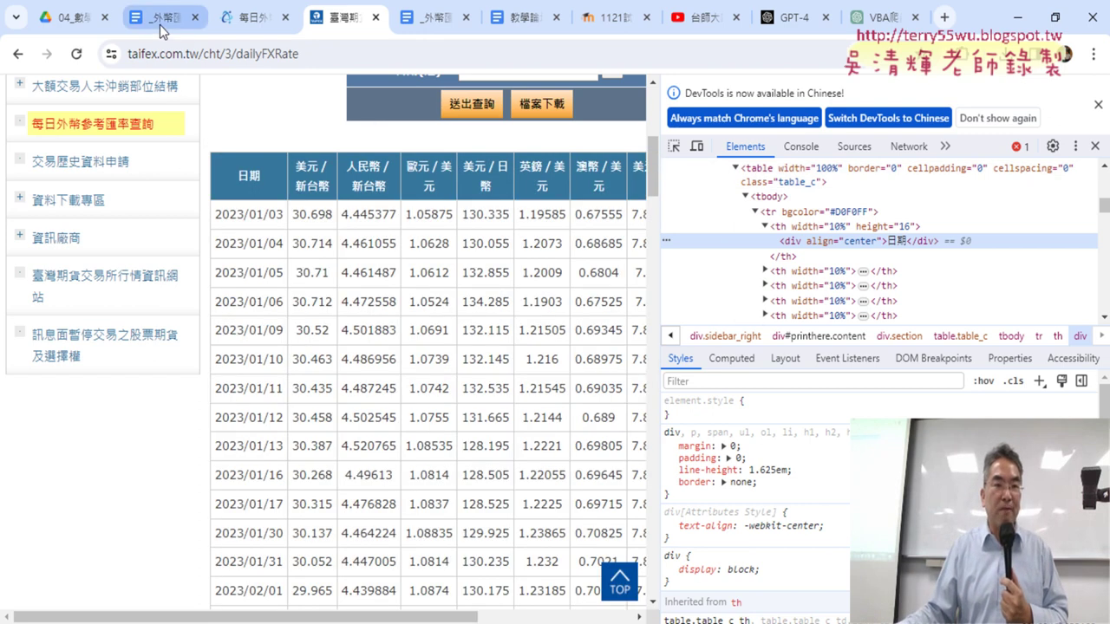
pyautogui.click(165, 24)
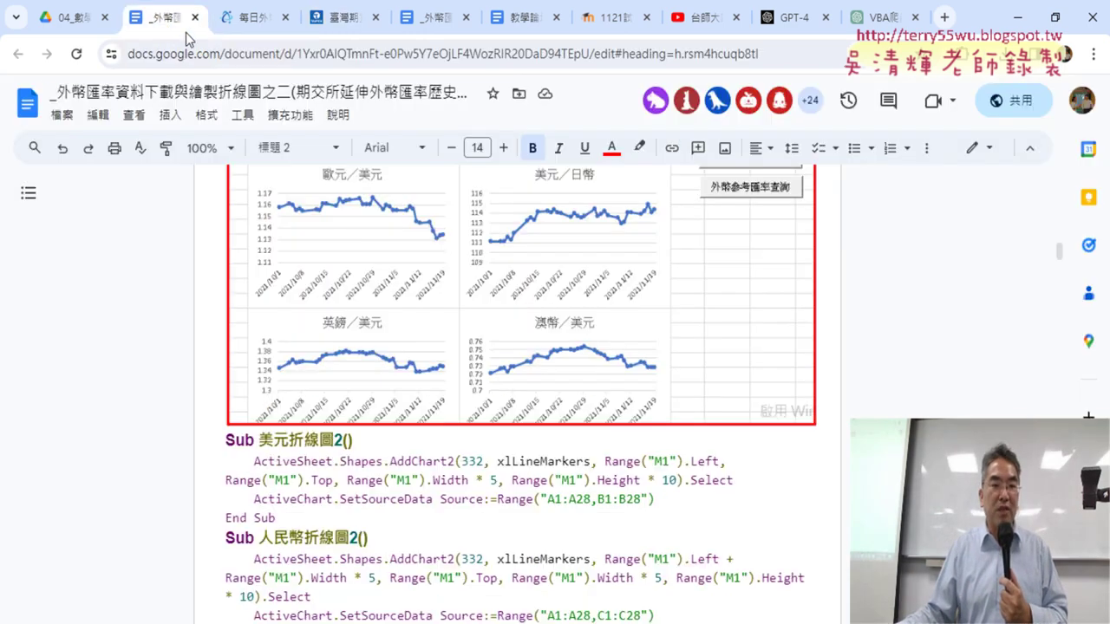
# Glance at the 04_數學與統計函數 Drive folder, then scroll the notes to the Sub 外幣參考匯率查詢() code.
pyautogui.click(76, 17)
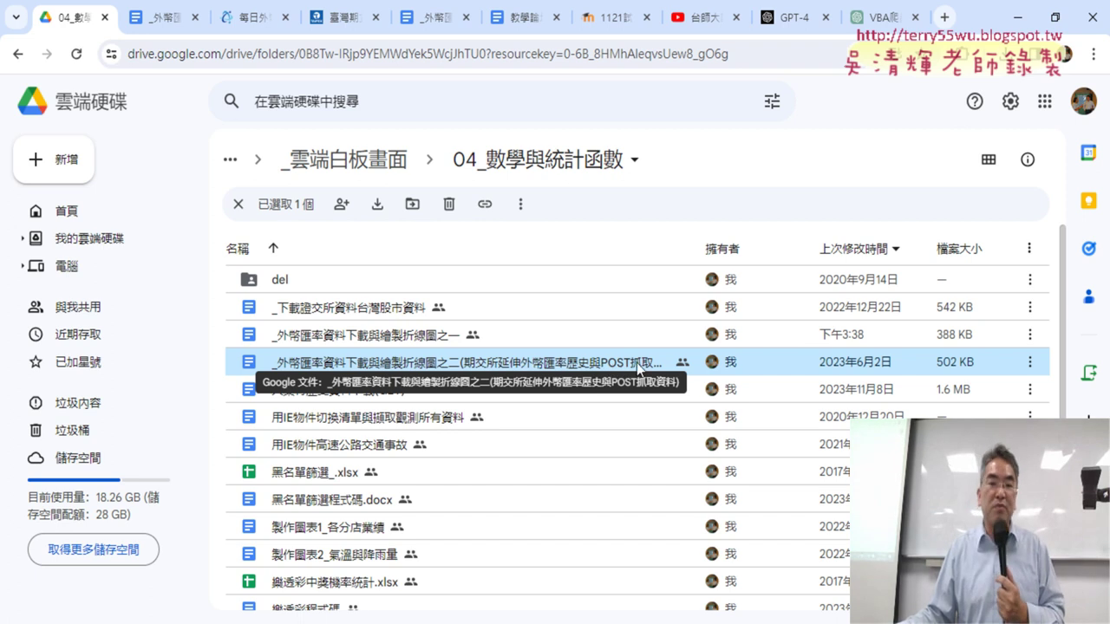
pyautogui.click(165, 18)
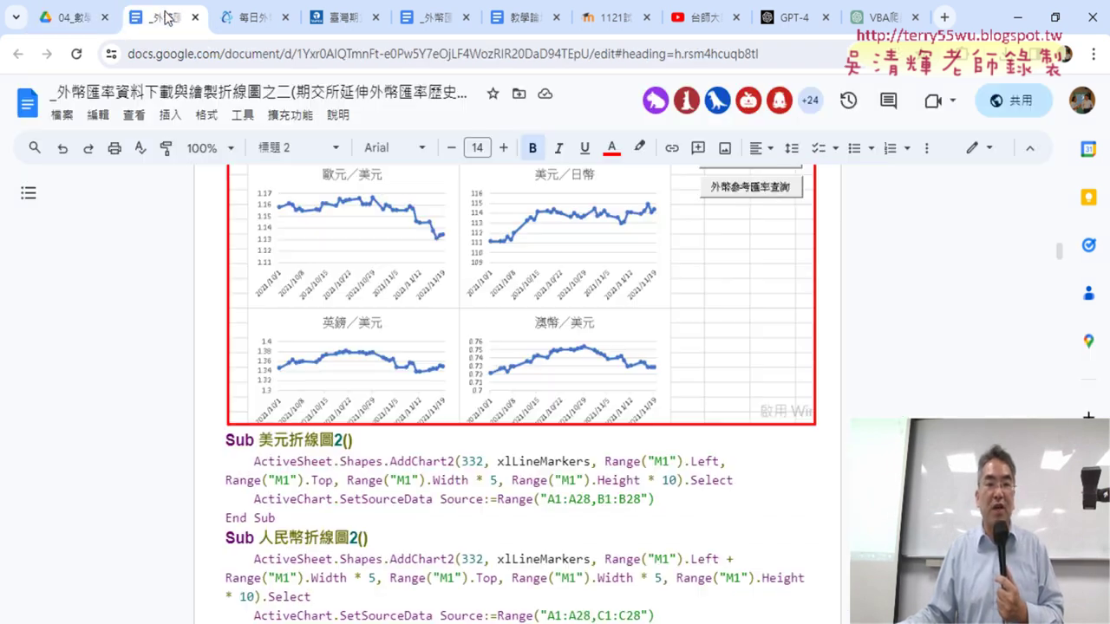
pyautogui.scroll(5, 865, 389)
pyautogui.moveTo(1059, 243); pyautogui.dragTo(1059, 156)
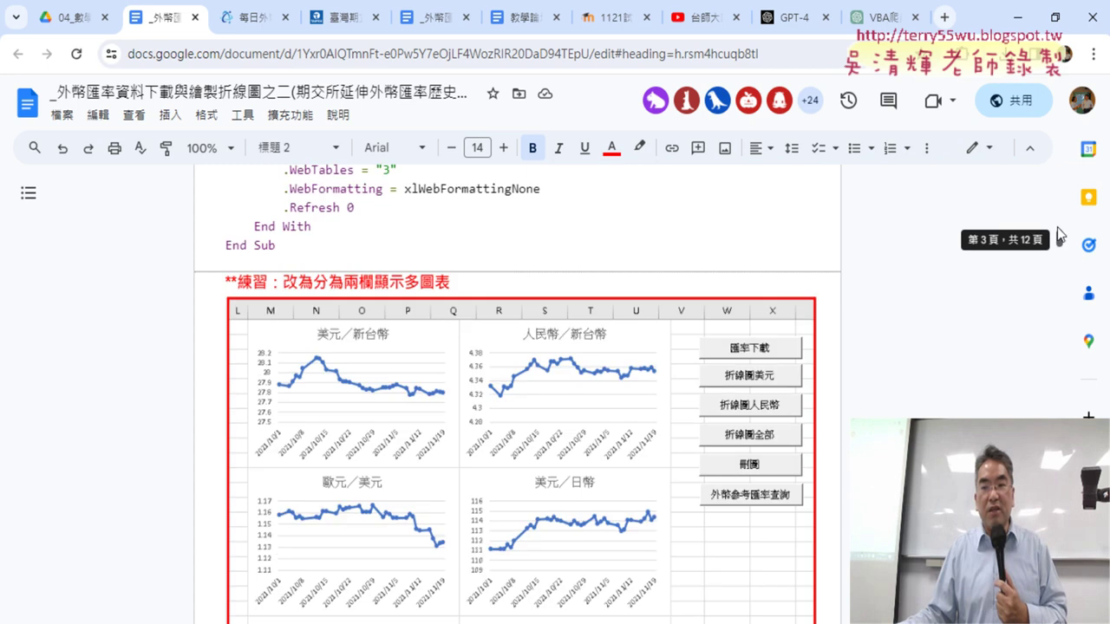
pyautogui.scroll(-2, 760, 322)
pyautogui.scroll(-5, 761, 322)
pyautogui.scroll(-5, 694, 347)
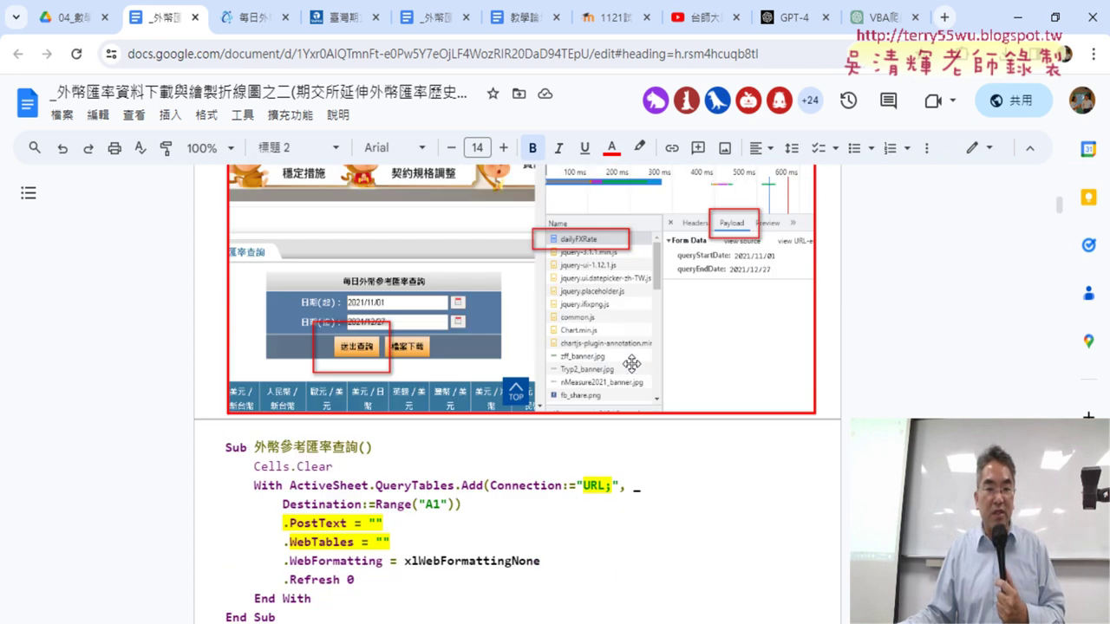
pyautogui.scroll(-3, 633, 364)
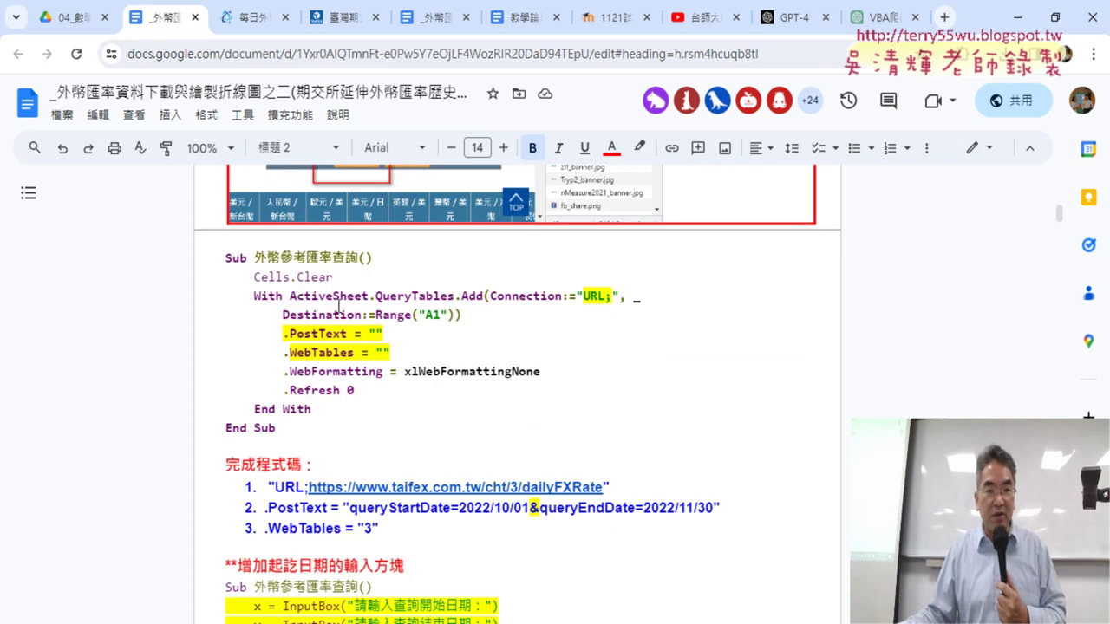
# Select the Sub 外幣參考匯率查詢() macro through End Sub and copy it.
pyautogui.moveTo(217, 260); pyautogui.dragTo(400, 259)
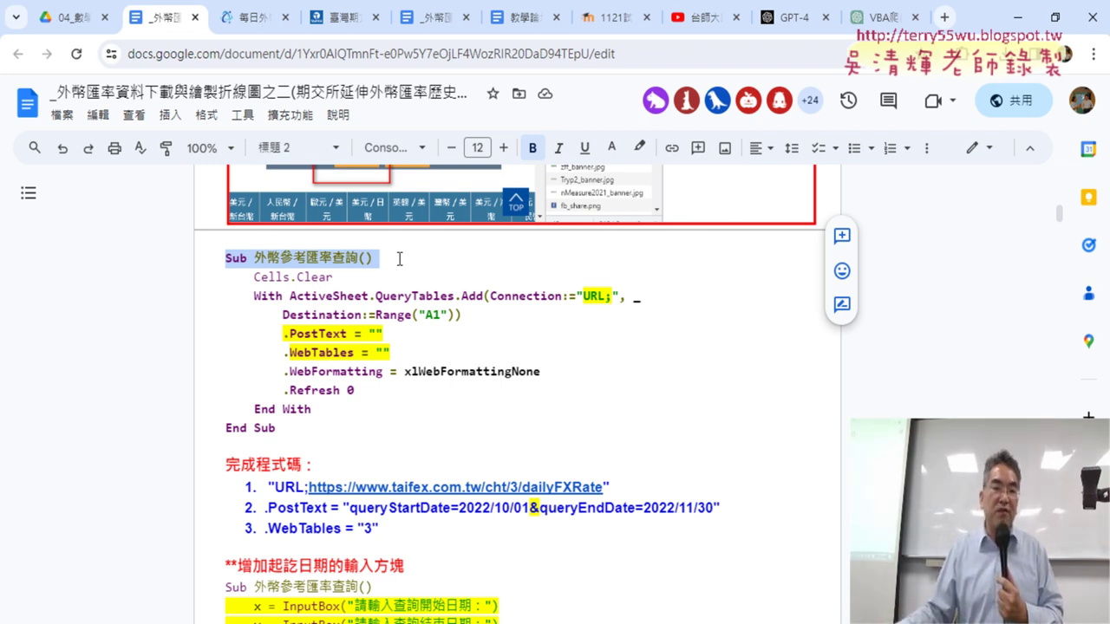
pyautogui.moveTo(312, 433)
pyautogui.mouseDown()
pyautogui.moveTo(249, 364)
pyautogui.moveTo(224, 257)
pyautogui.mouseUp()
pyautogui.rightClick(308, 277)
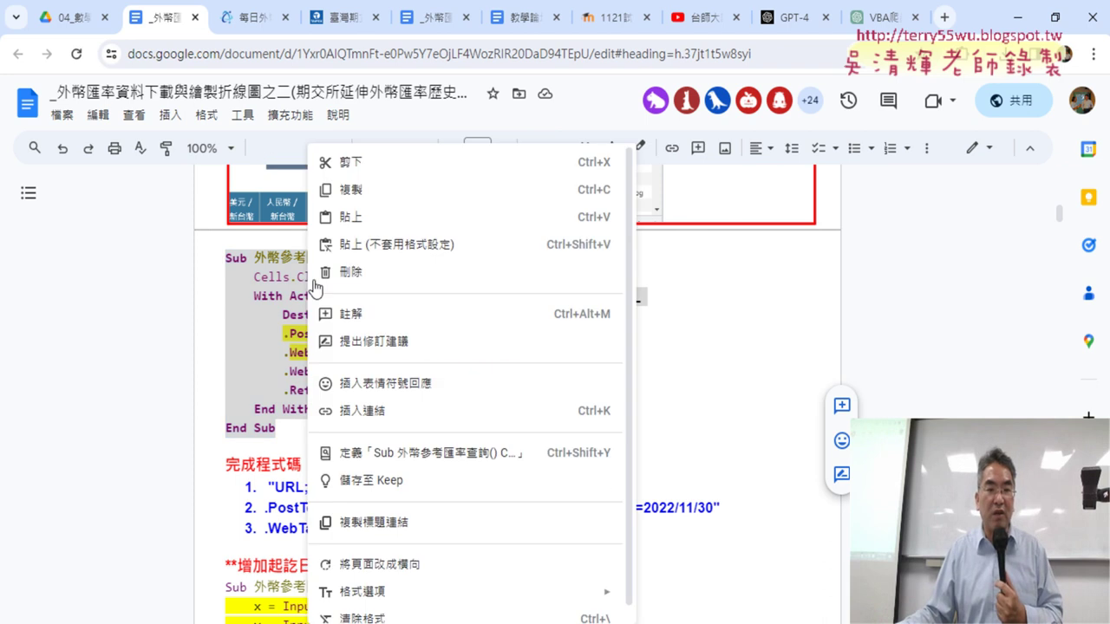
pyautogui.click(384, 192)
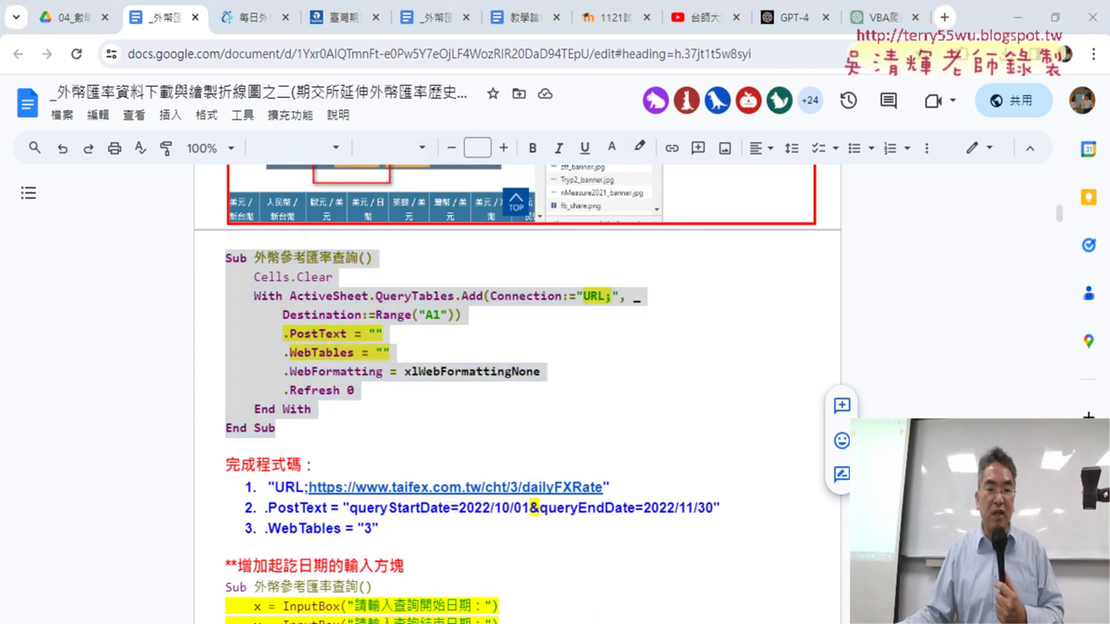
pyautogui.click(507, 576)
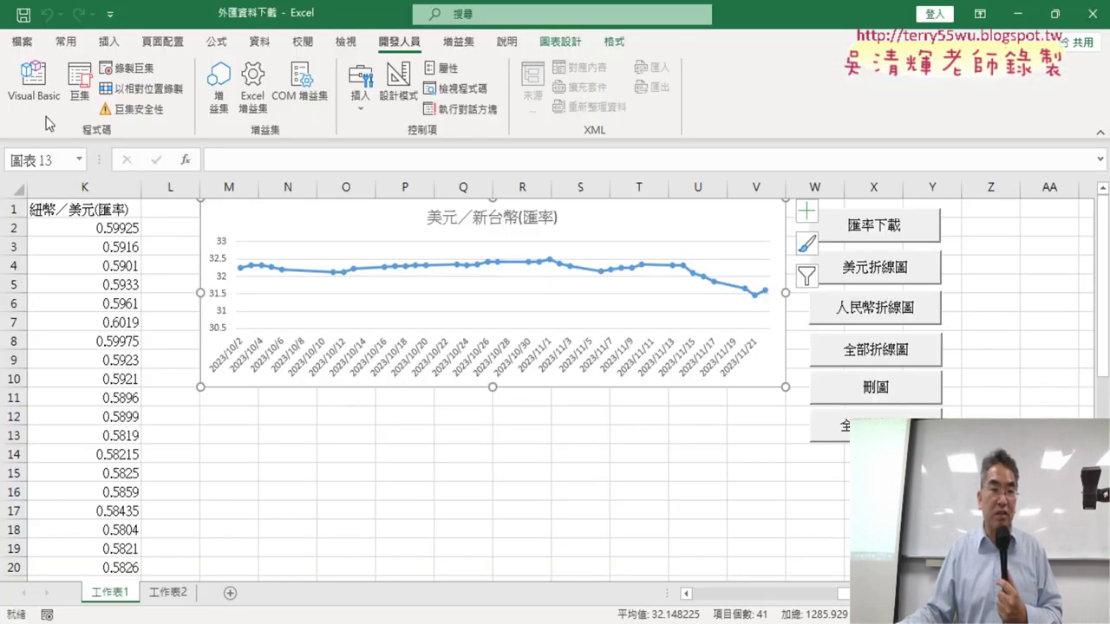
# Create a new blank workbook and close the chart workbook without saving.
pyautogui.click(24, 40)
pyautogui.click(45, 121)
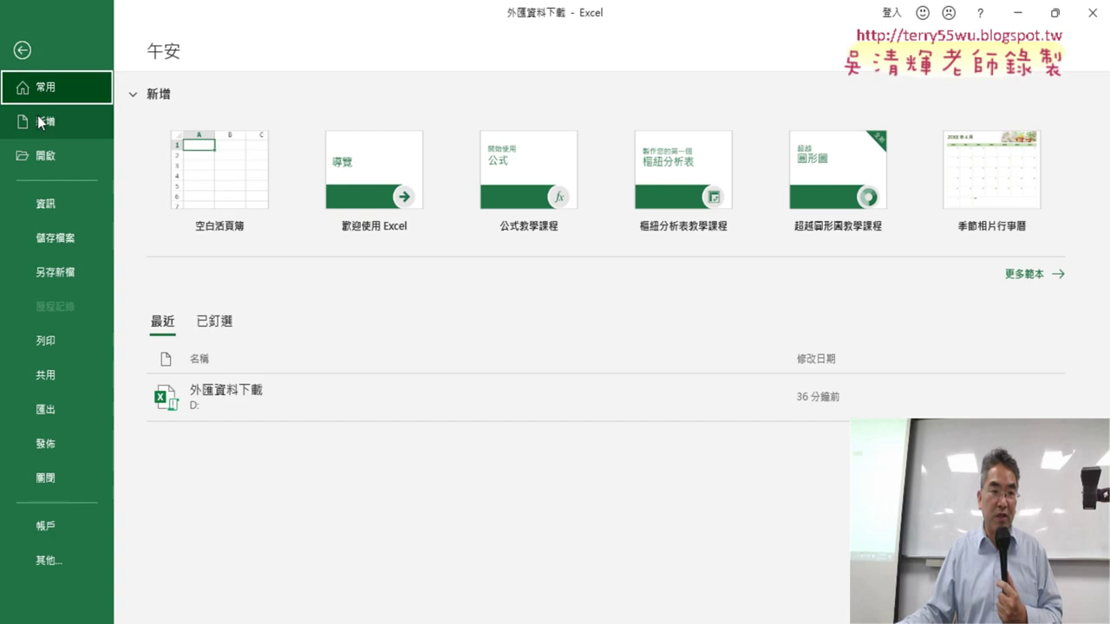
pyautogui.click(257, 165)
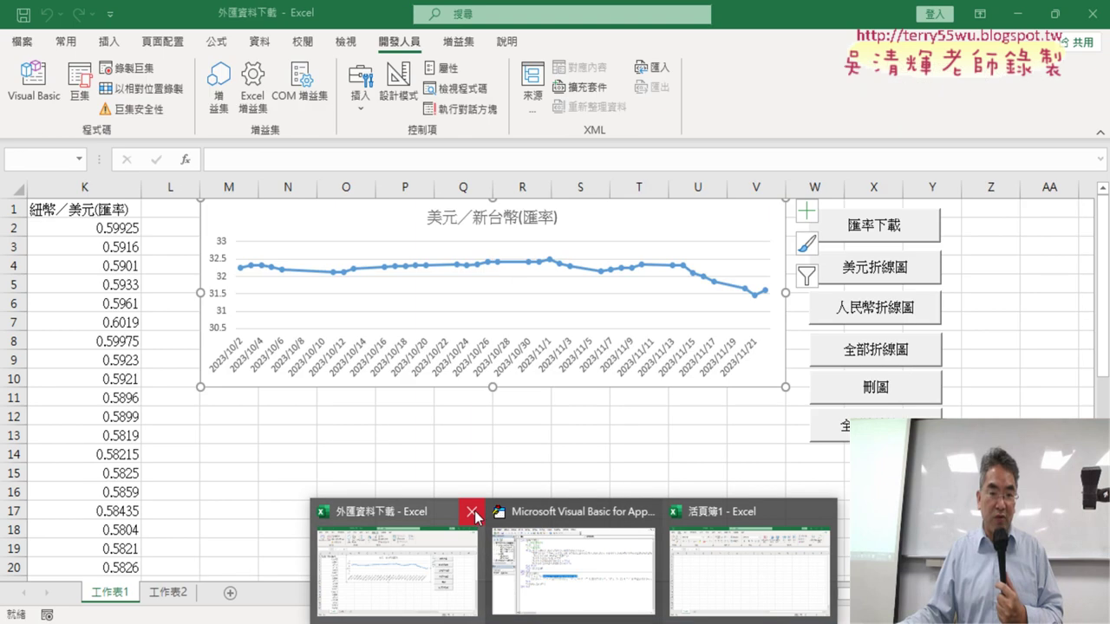
pyautogui.click(472, 512)
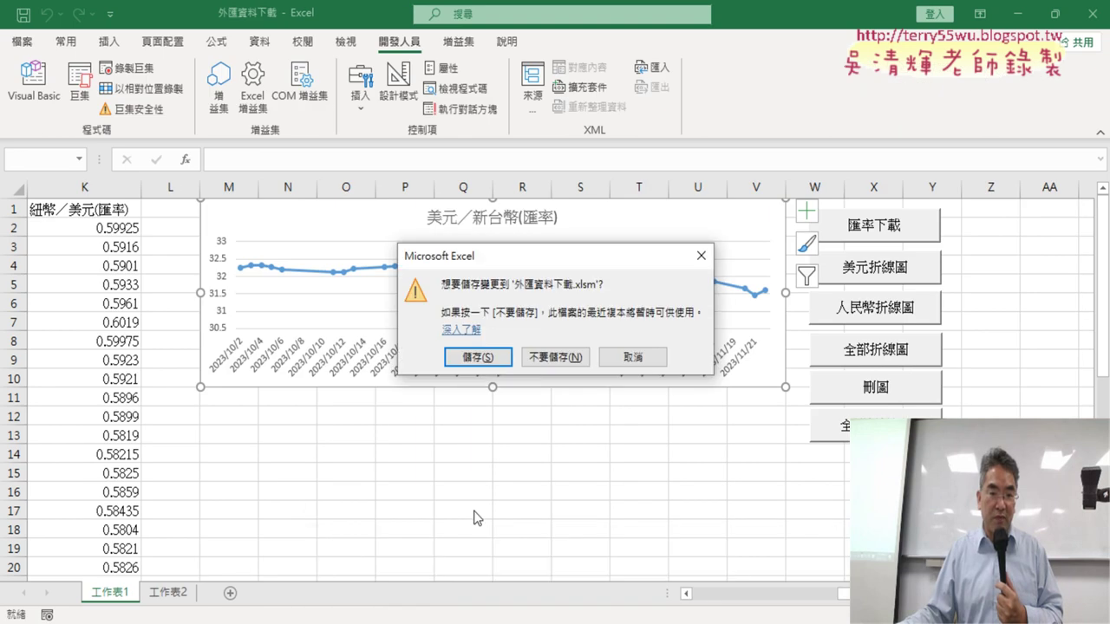
pyautogui.click(553, 357)
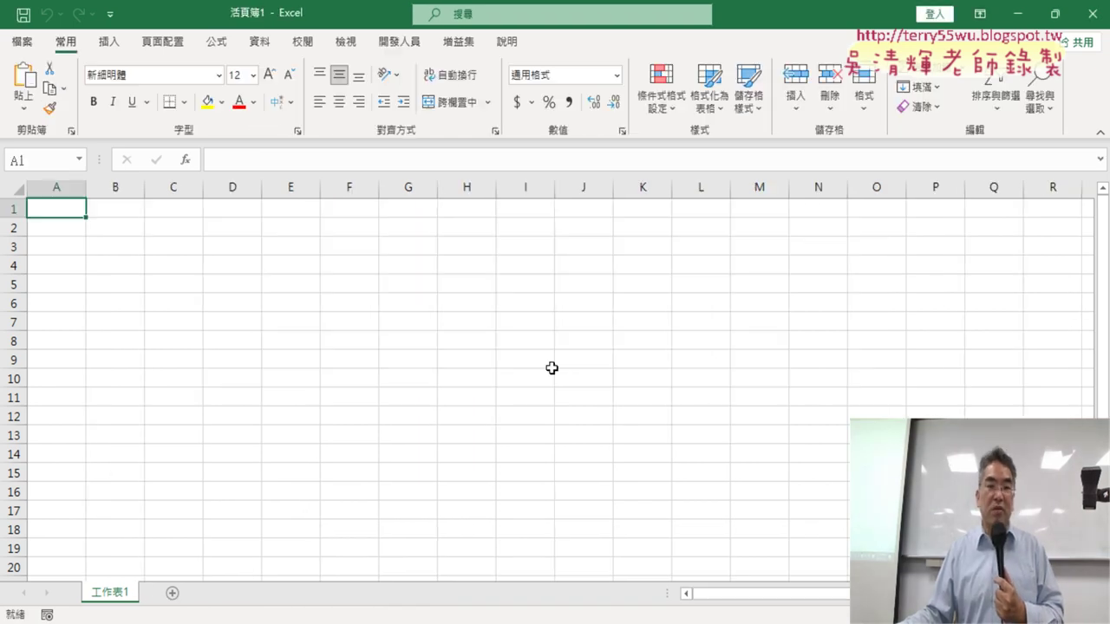
# In the VBA editor, insert an empty Module1 under ThisWorkbook.
pyautogui.click(399, 42)
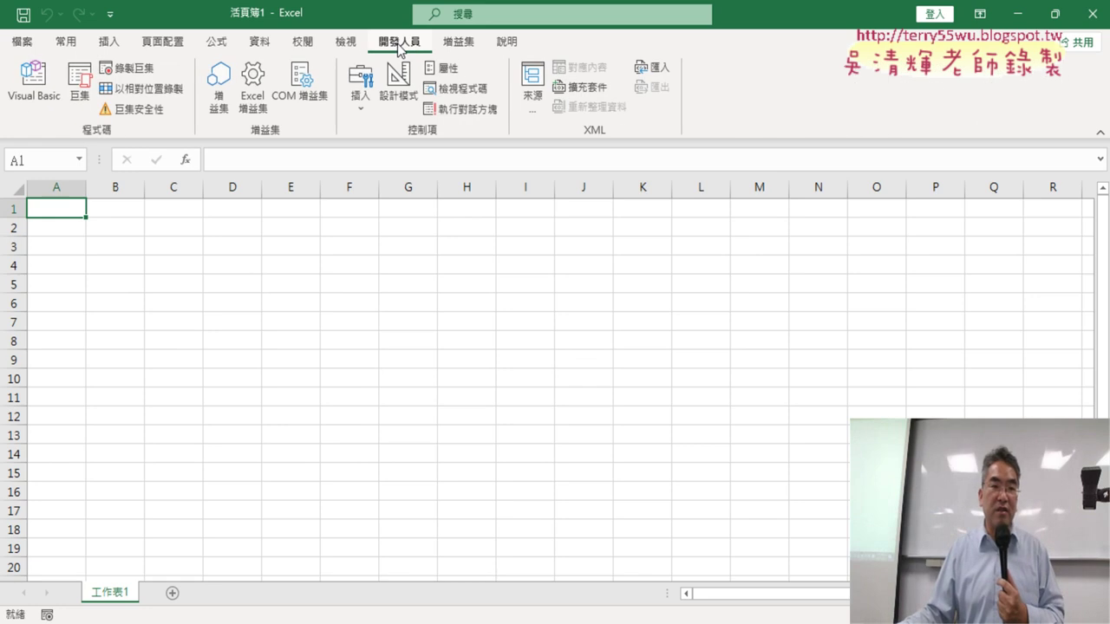
pyautogui.click(41, 98)
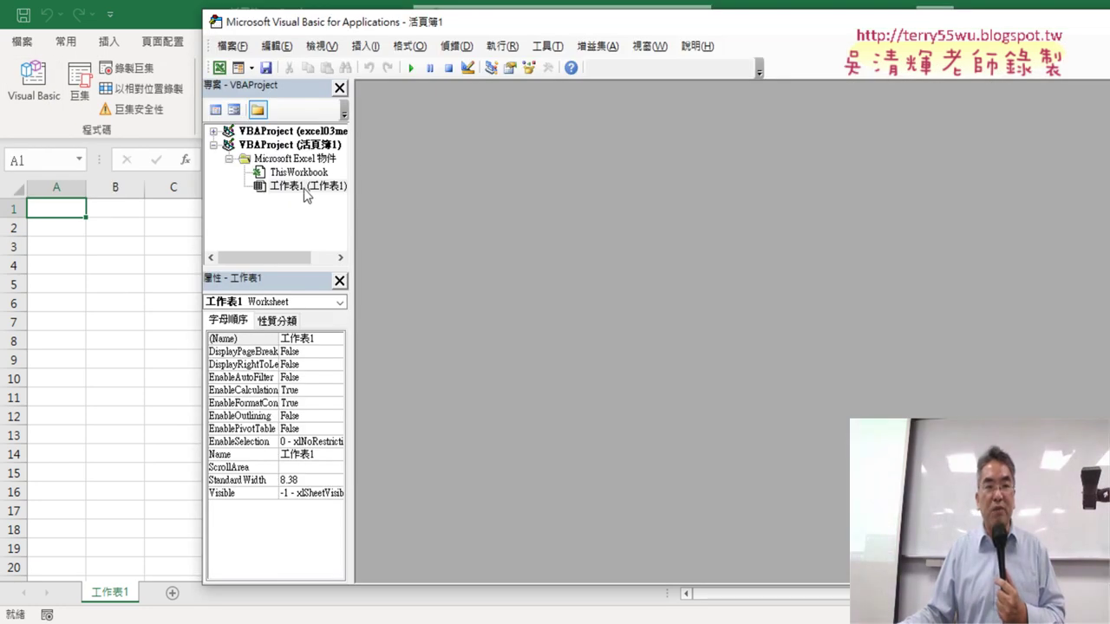
pyautogui.moveTo(352, 9); pyautogui.dragTo(352, 112)
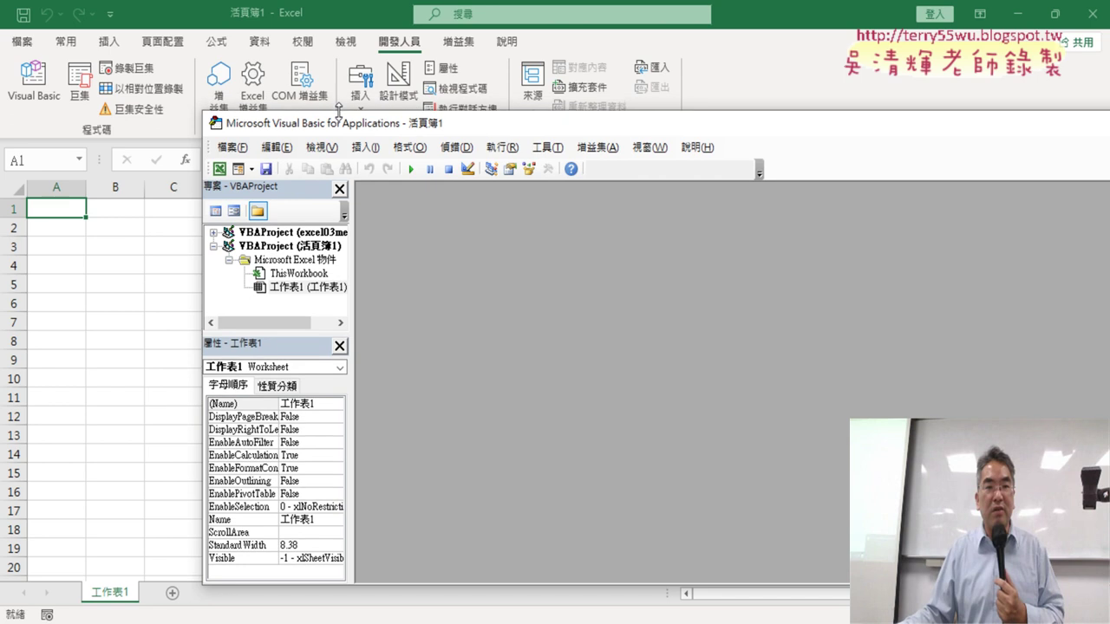
pyautogui.rightClick(300, 275)
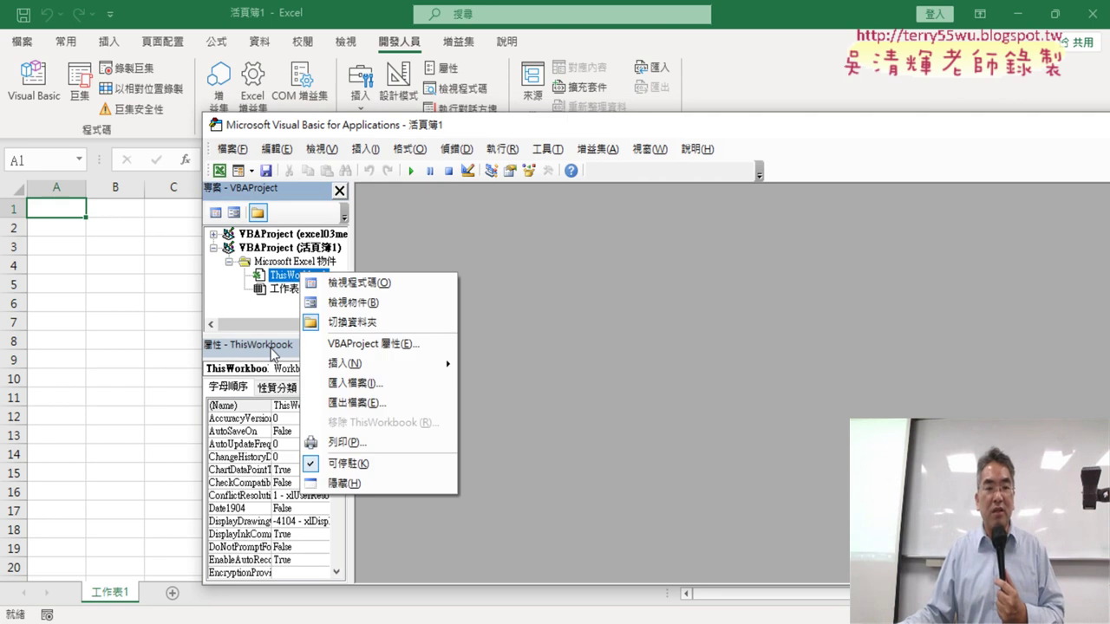
pyautogui.moveTo(346, 363)
pyautogui.click(507, 384)
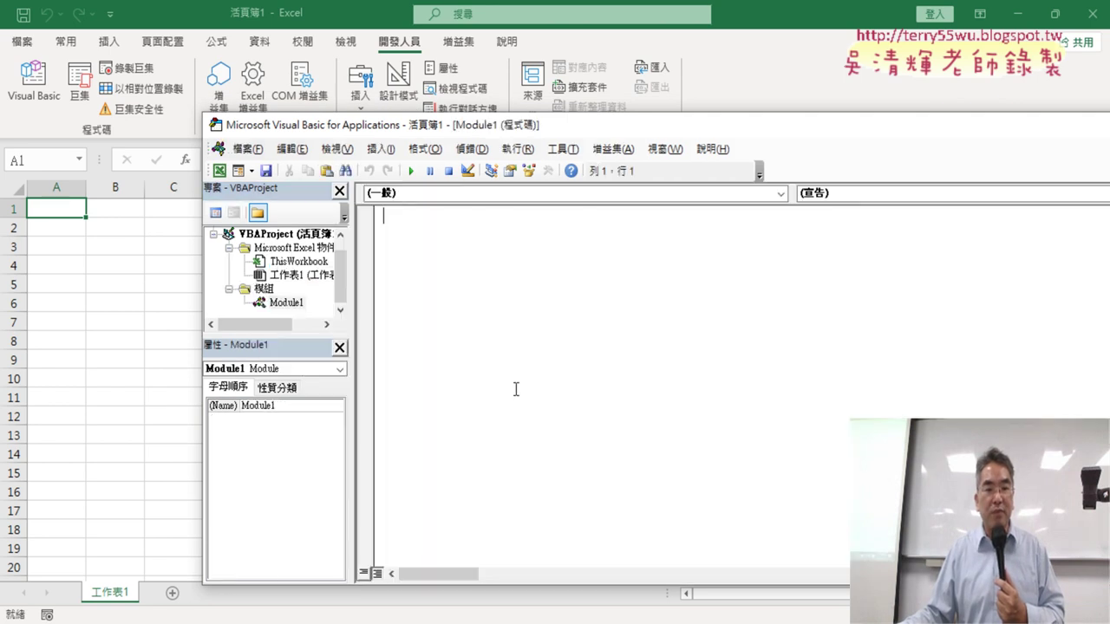
pyautogui.moveTo(284, 336); pyautogui.dragTo(284, 419)
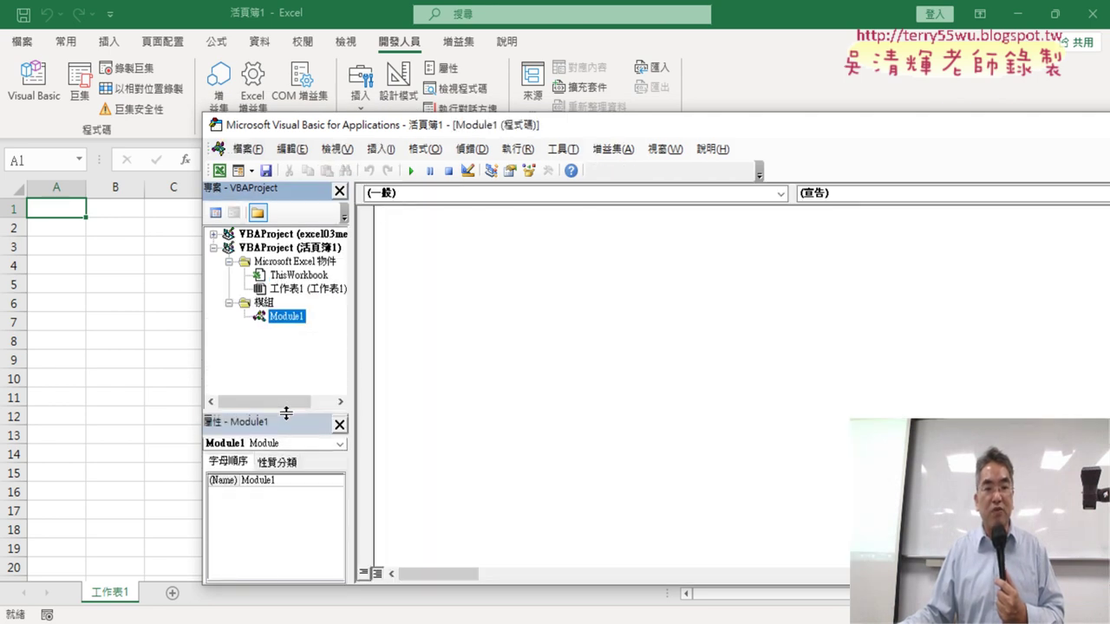
pyautogui.click(416, 293)
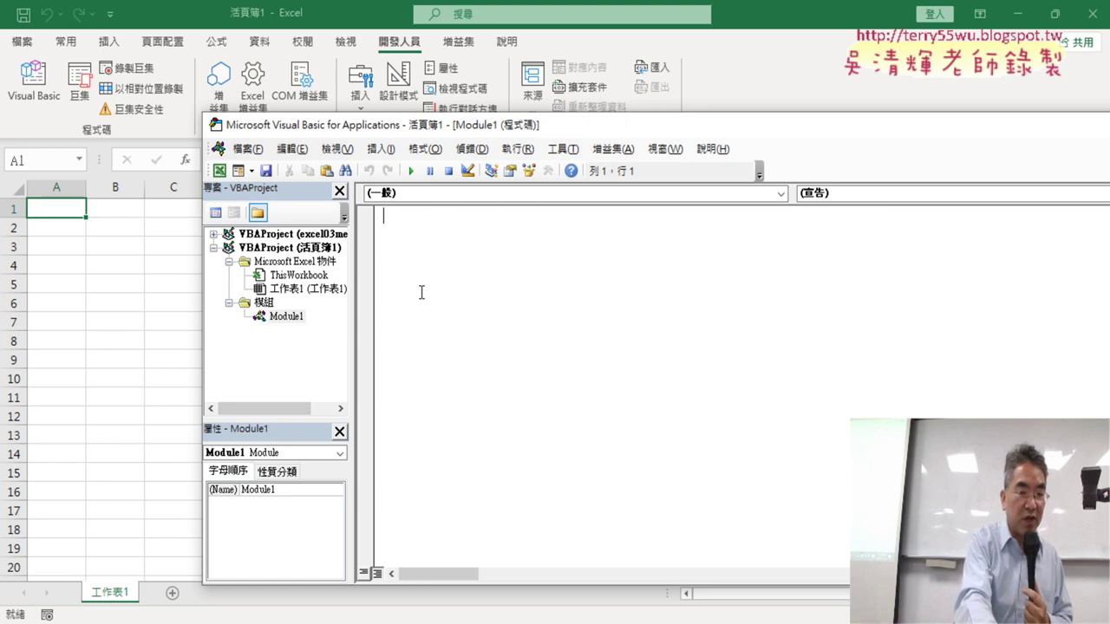
# Paste the 外幣參考匯率查詢 macro into Module1 and highlight .QueryTables and the URL placeholder.
pyautogui.hotkey('ctrl', 'v')
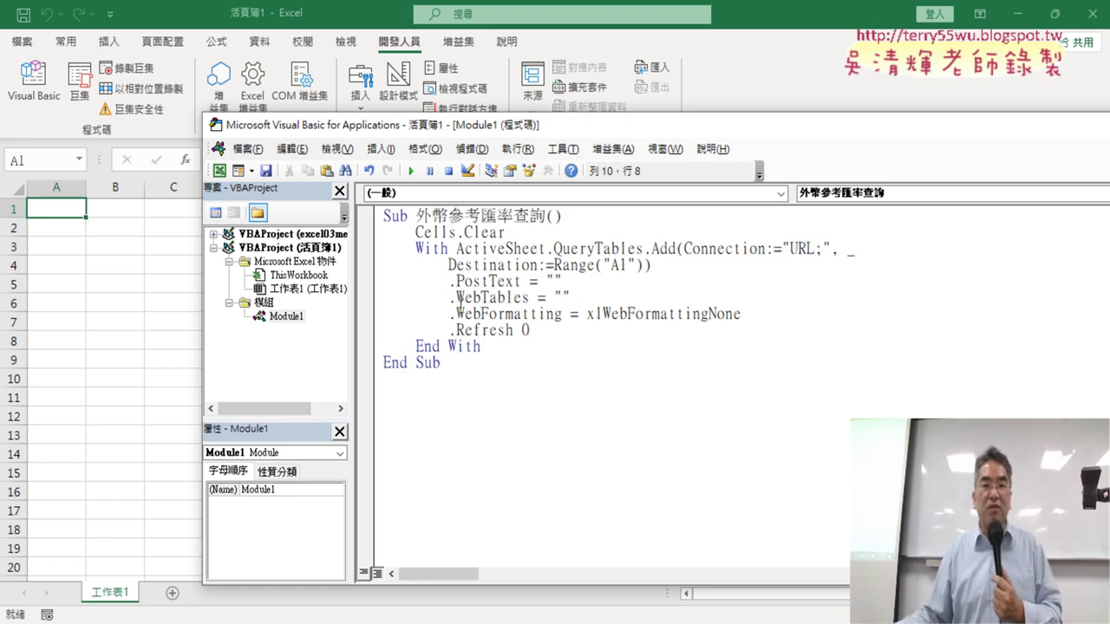
pyautogui.moveTo(353, 300); pyautogui.dragTo(302, 300)
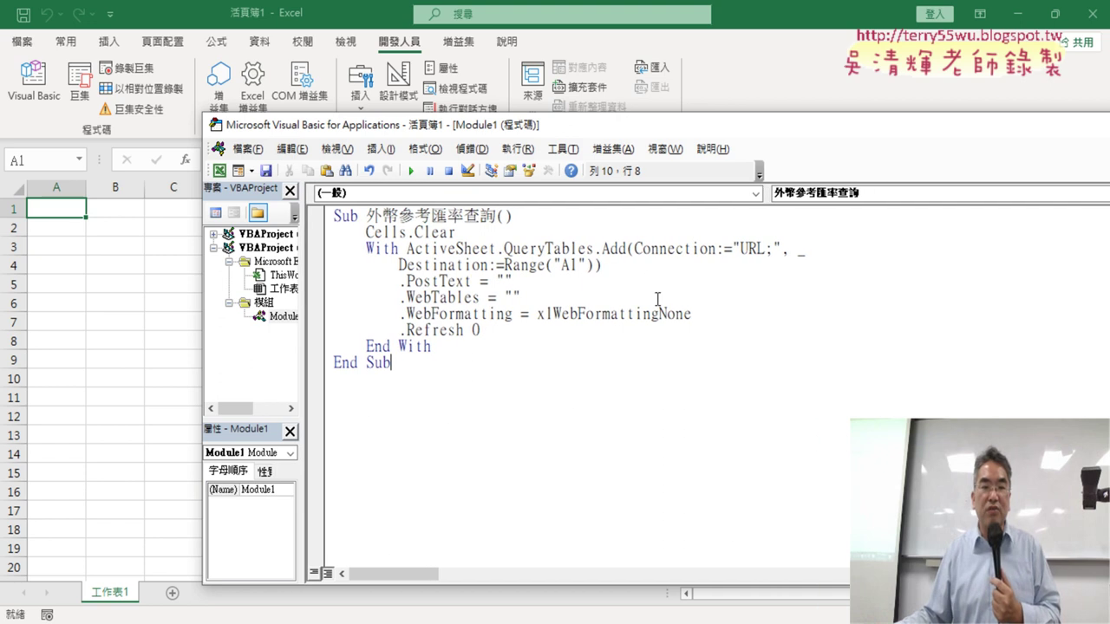
pyautogui.moveTo(713, 128); pyautogui.dragTo(584, 107)
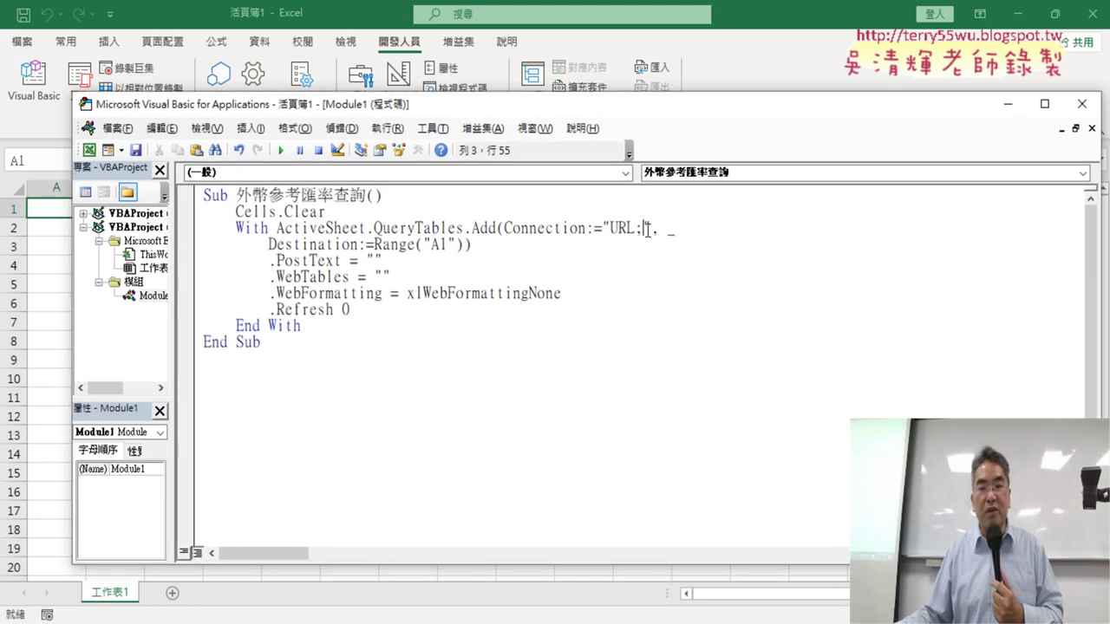
pyautogui.moveTo(645, 228); pyautogui.dragTo(618, 228)
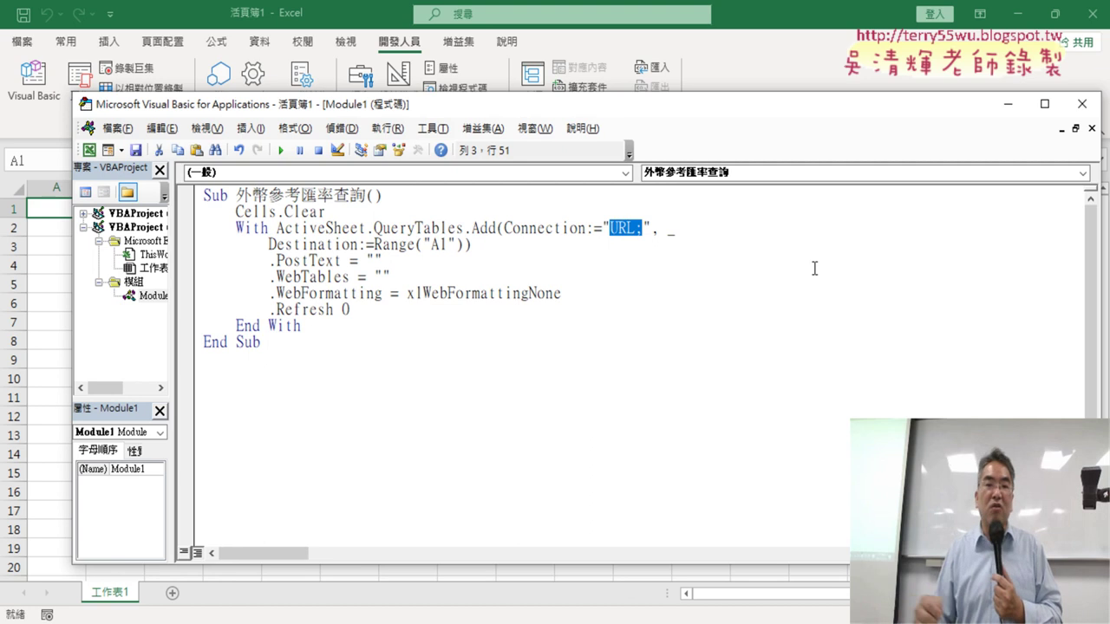
pyautogui.press('Right')
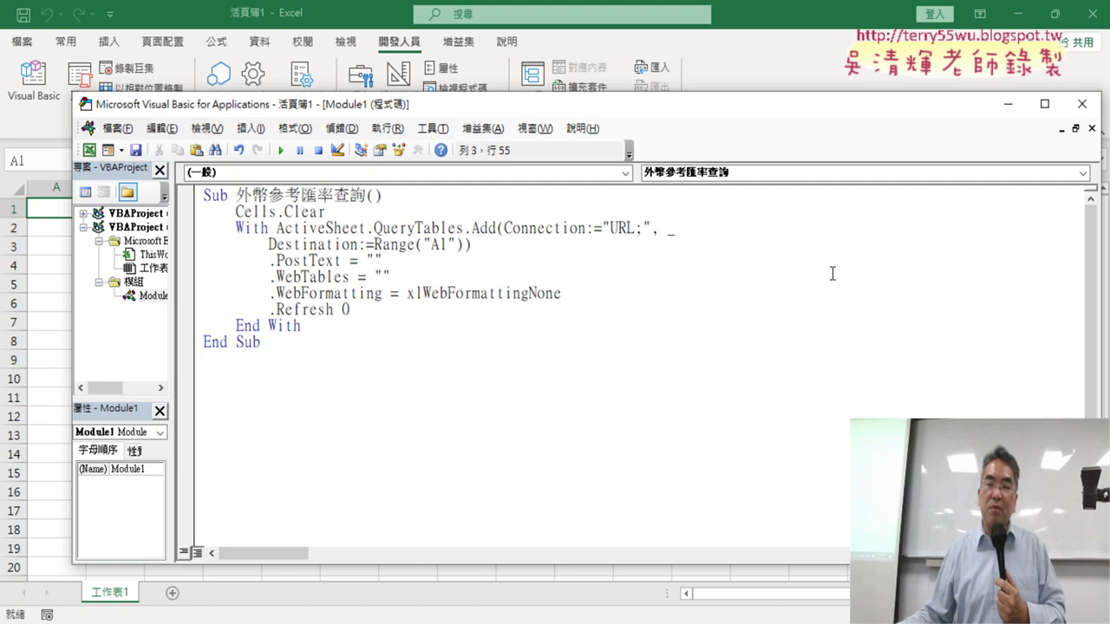
pyautogui.moveTo(365, 228); pyautogui.dragTo(457, 228)
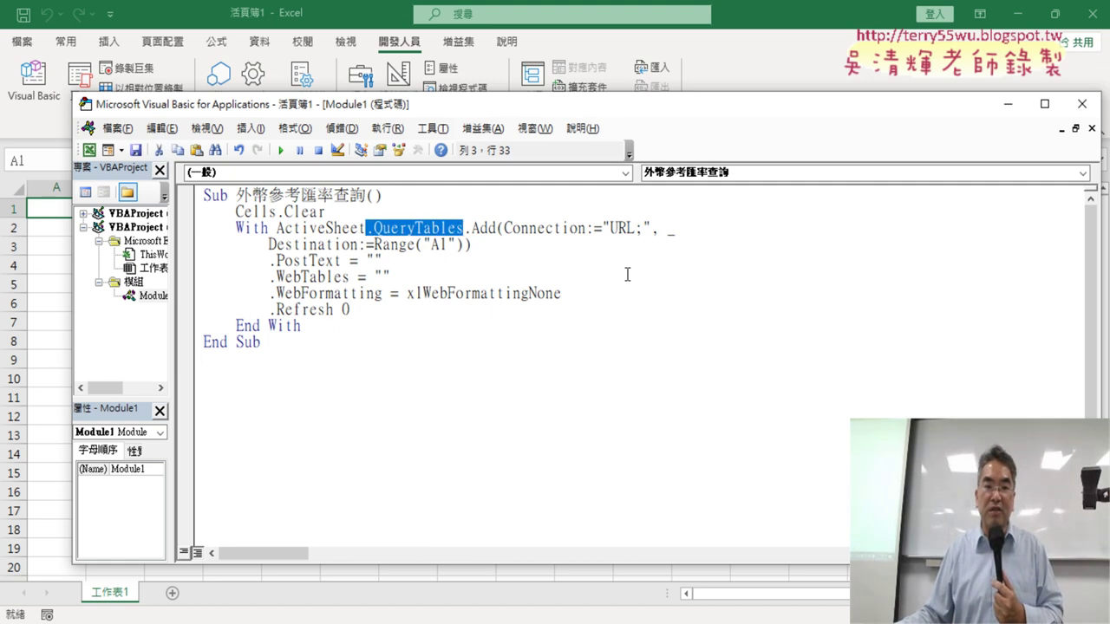
pyautogui.moveTo(610, 228); pyautogui.dragTo(637, 228)
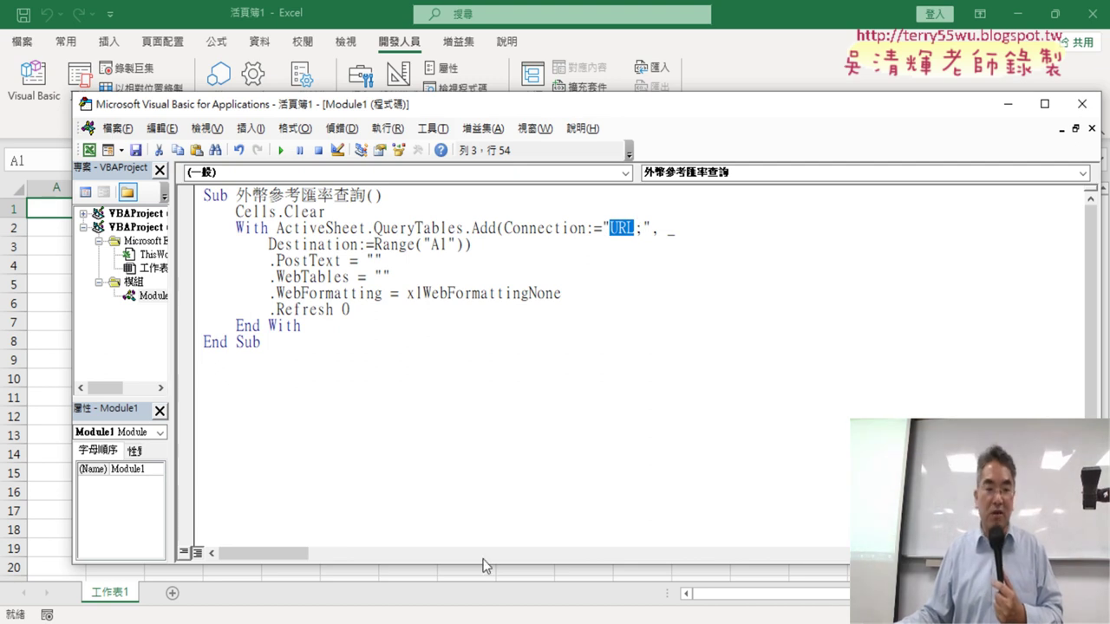
pyautogui.hotkey('alt', 'Tab')
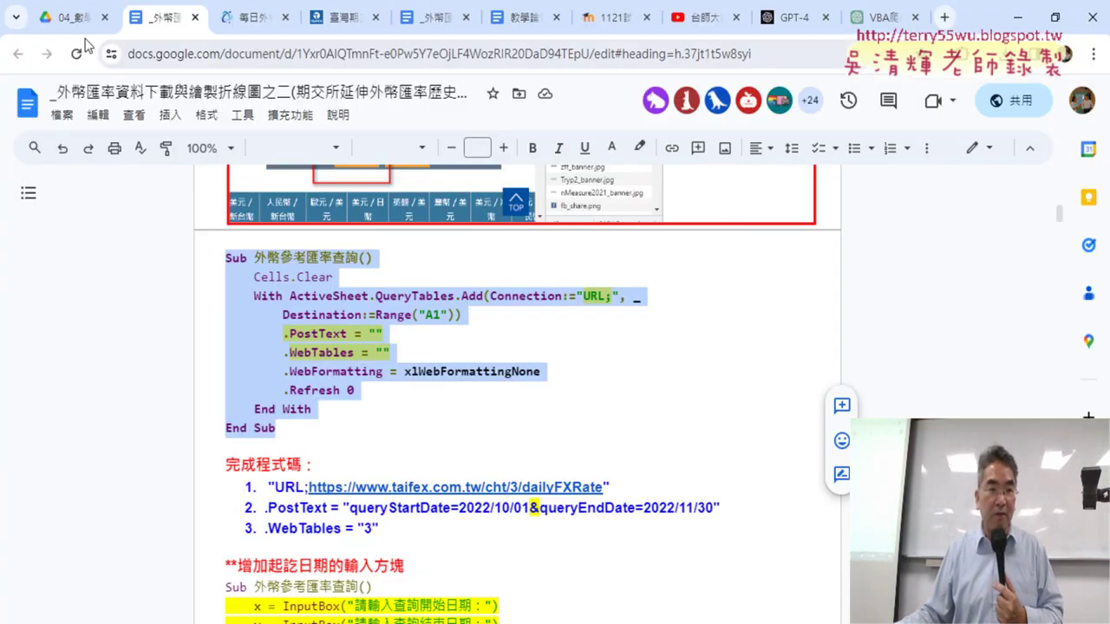
# Open the lesson doc _外幣匯率資料下載與繪製折線圖之一 and find its sample QueryTables connection string.
pyautogui.click(78, 17)
pyautogui.doubleClick(328, 344)
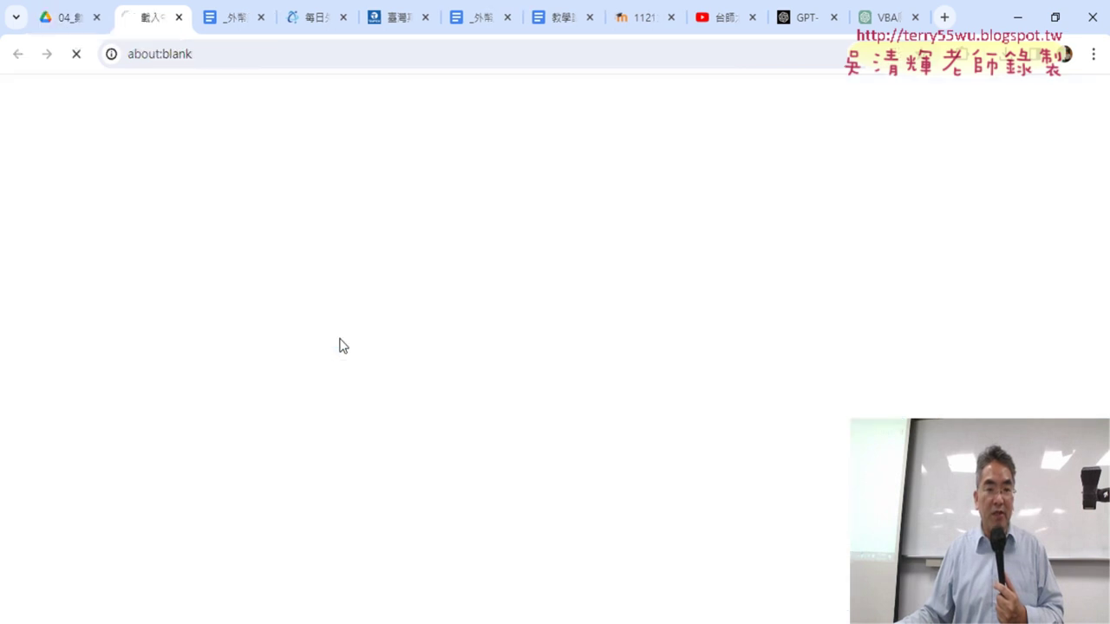
pyautogui.scroll(-2, 342, 347)
pyautogui.scroll(-5, 343, 347)
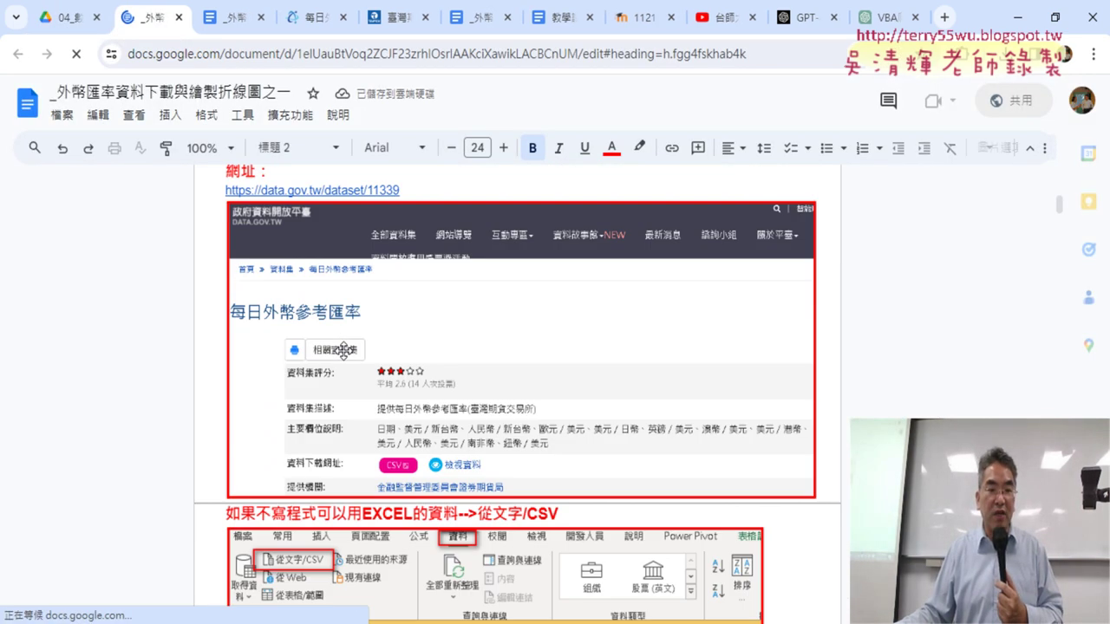
pyautogui.scroll(-5, 342, 347)
pyautogui.scroll(-3, 343, 351)
pyautogui.scroll(-2, 344, 351)
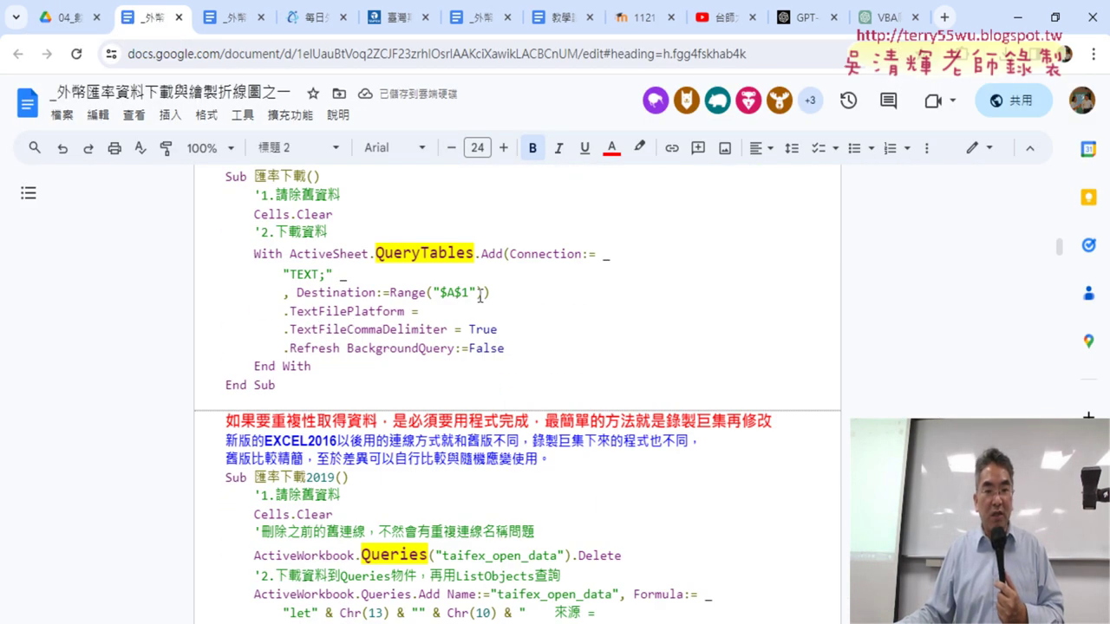
pyautogui.moveTo(290, 276); pyautogui.dragTo(321, 274)
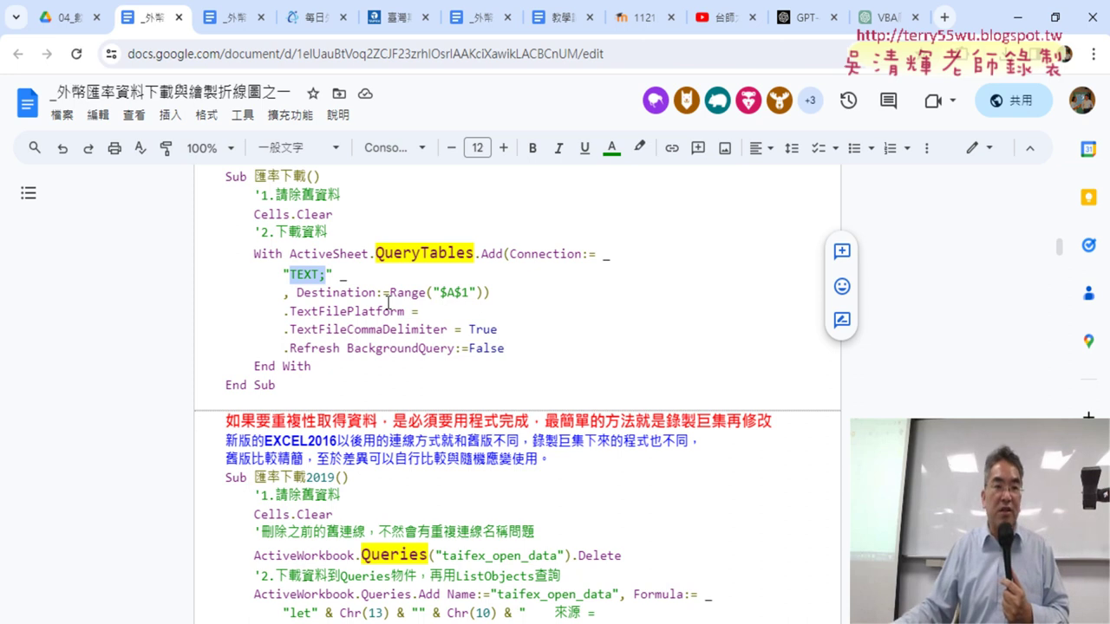
# Back in the second-part notes, highlight URL in the connection string.
pyautogui.click(234, 21)
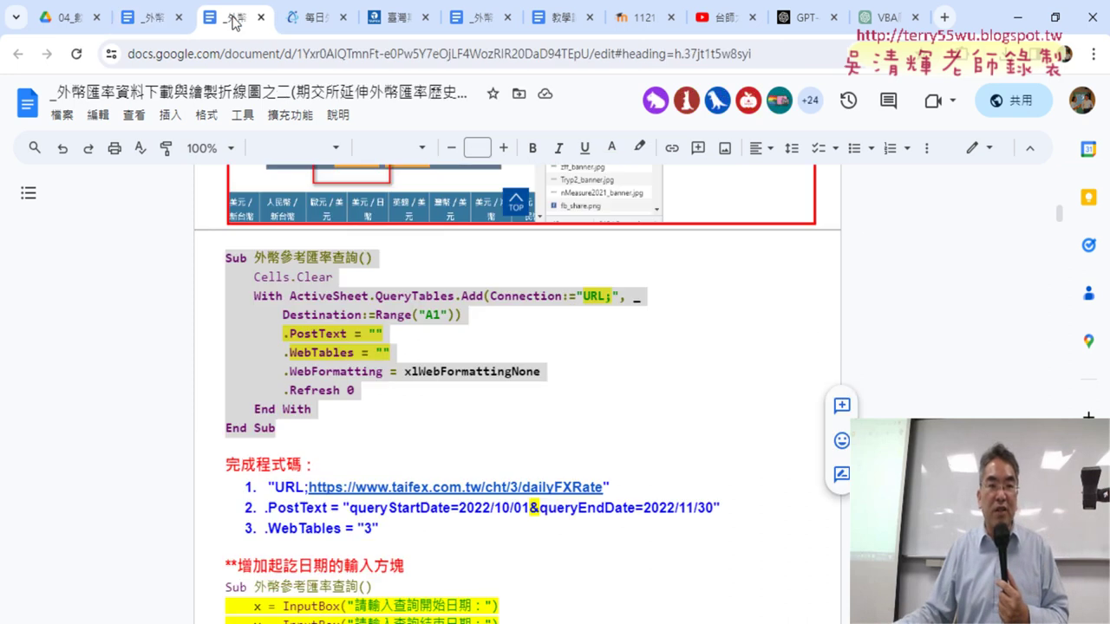
pyautogui.click(586, 300)
pyautogui.moveTo(585, 295); pyautogui.dragTo(602, 296)
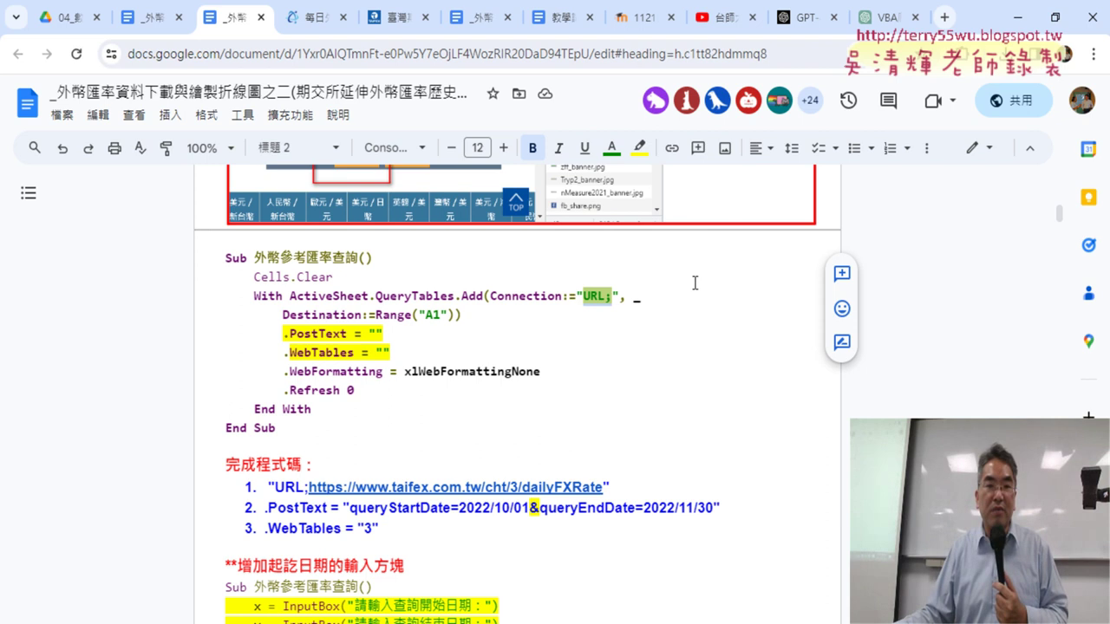
# Copy the TAIFEX dailyFXRate page address and paste it after URL; in the macro's connection string.
pyautogui.click(411, 27)
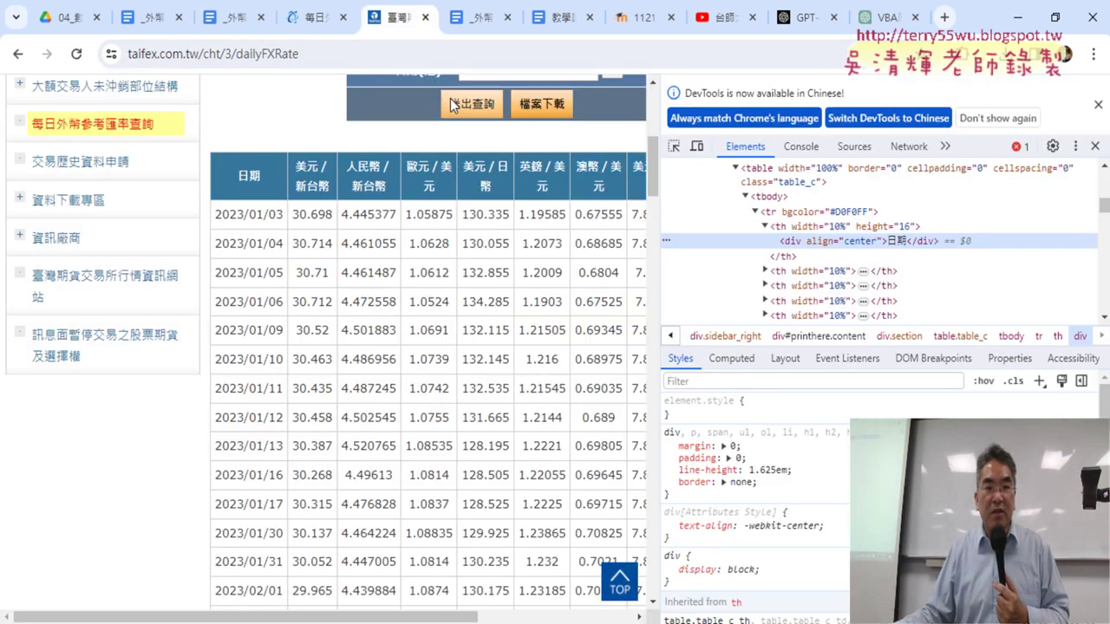
pyautogui.click(269, 54)
pyautogui.rightClick(265, 56)
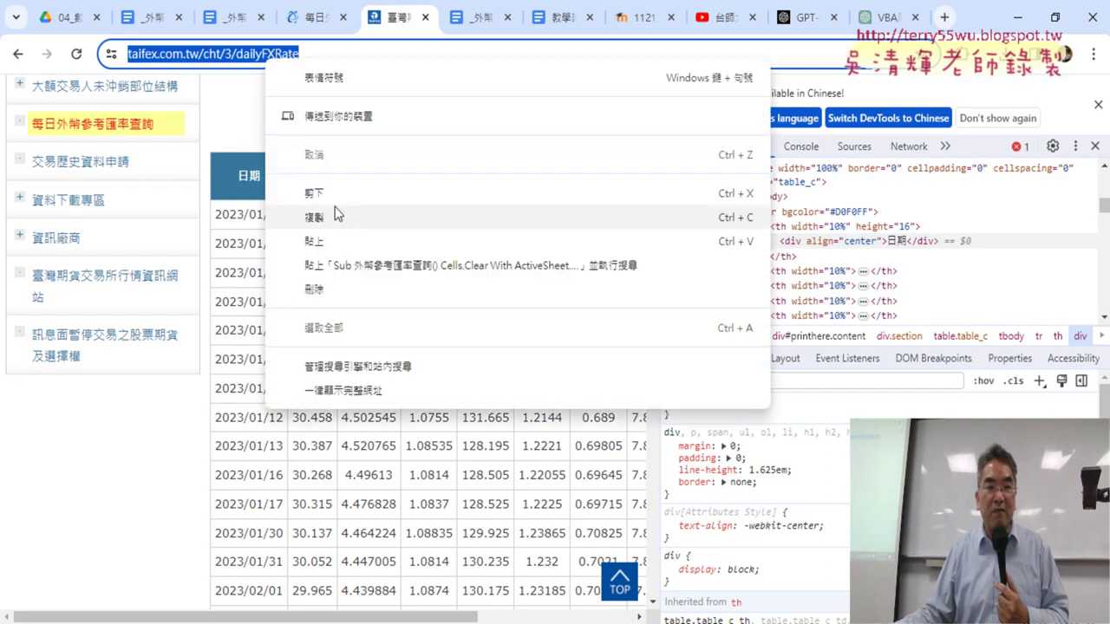
pyautogui.click(337, 228)
pyautogui.click(1003, 21)
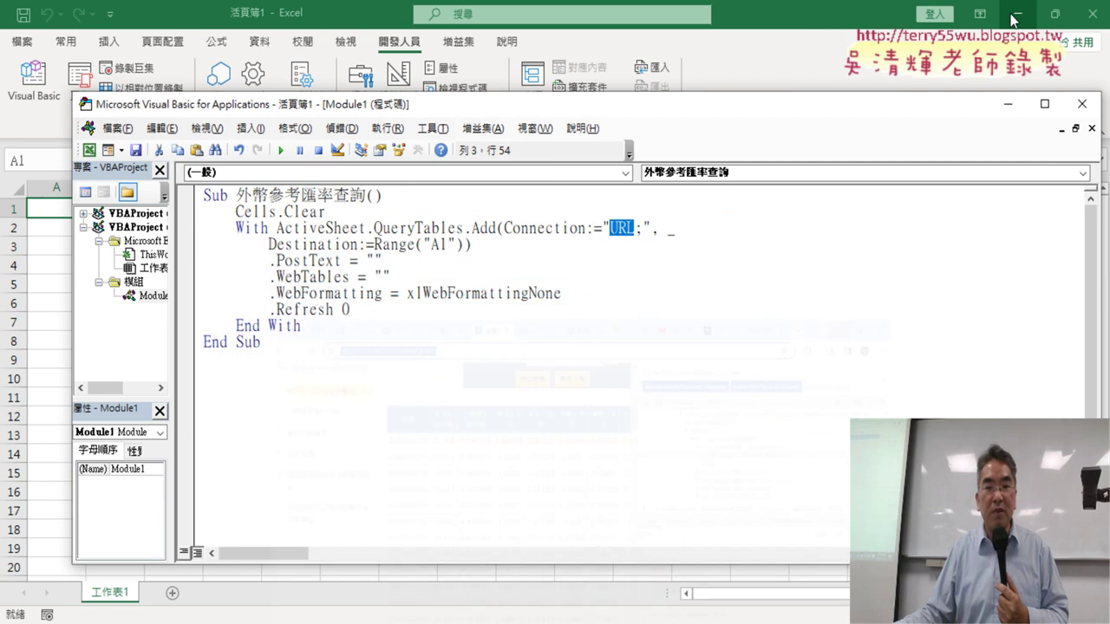
pyautogui.click(645, 227)
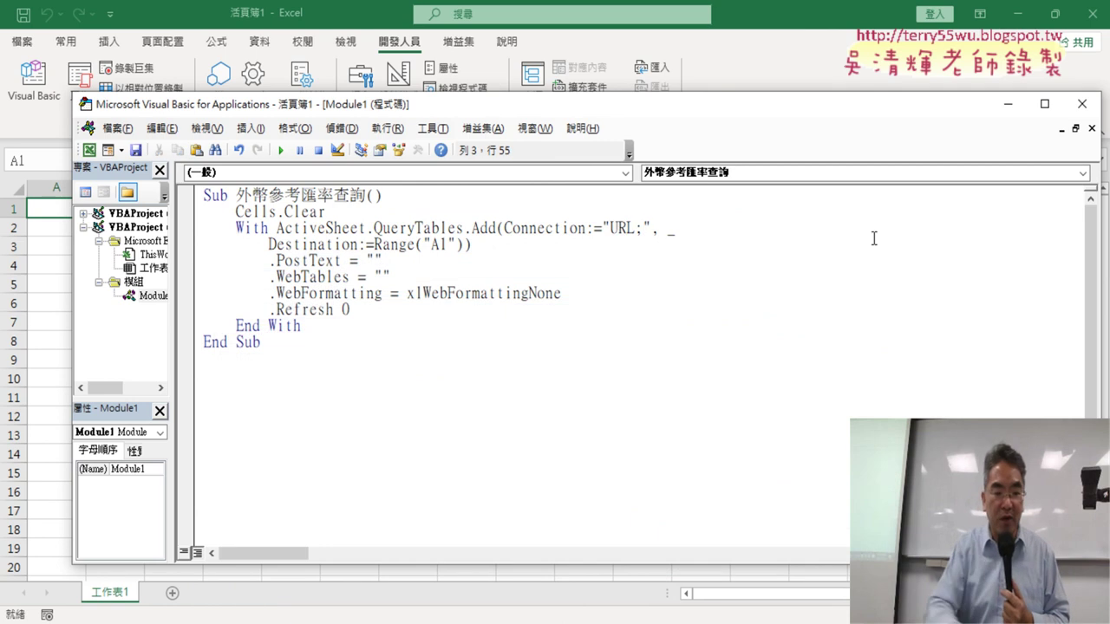
pyautogui.write('https://www.taifex.com.tw/cht/3/dailyFXRate')
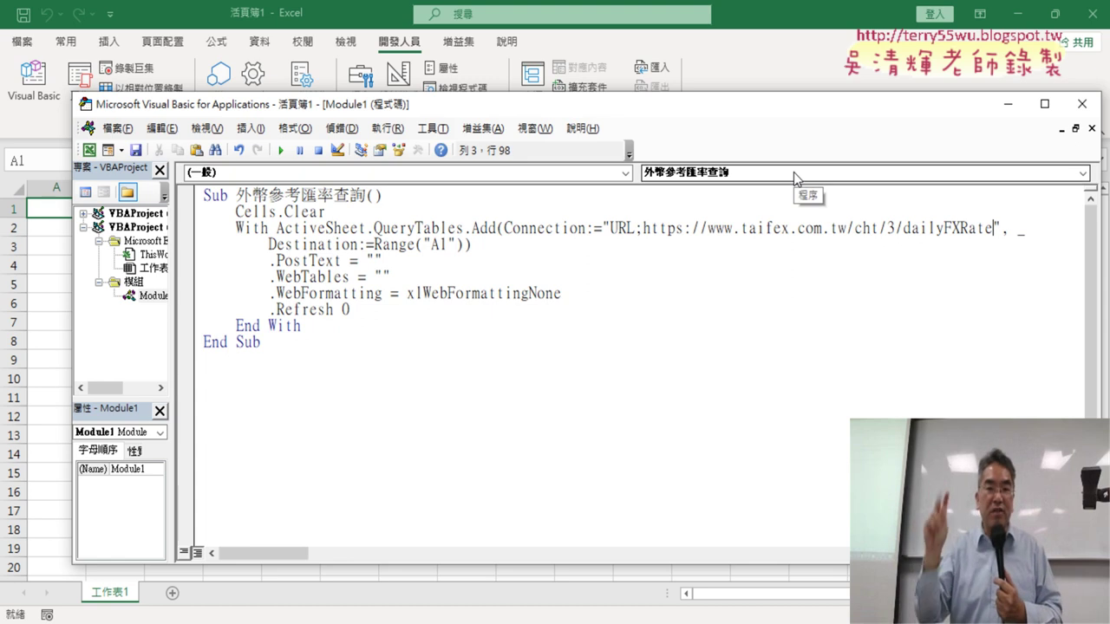
# Mark the URL, .PostText and .WebTables lines in red ink, clear it, then click inside .PostText quotes.
pyautogui.moveTo(610, 227)
pyautogui.mouseDown()
pyautogui.moveTo(986, 227)
pyautogui.moveTo(648, 235)
pyautogui.mouseUp()
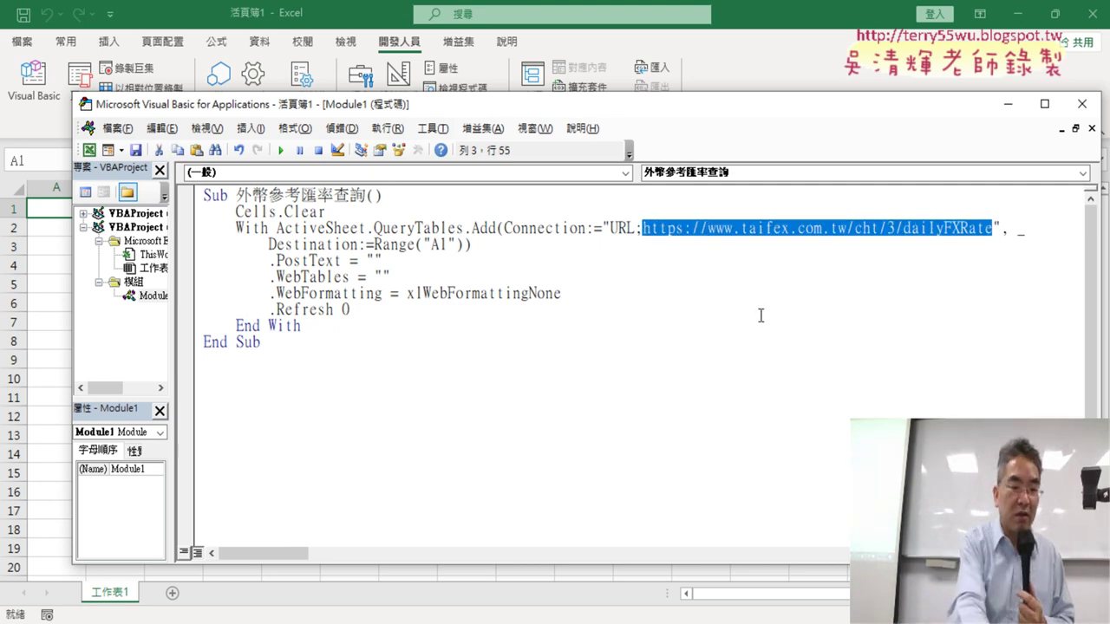
pyautogui.moveTo(817, 186); pyautogui.dragTo(795, 256)
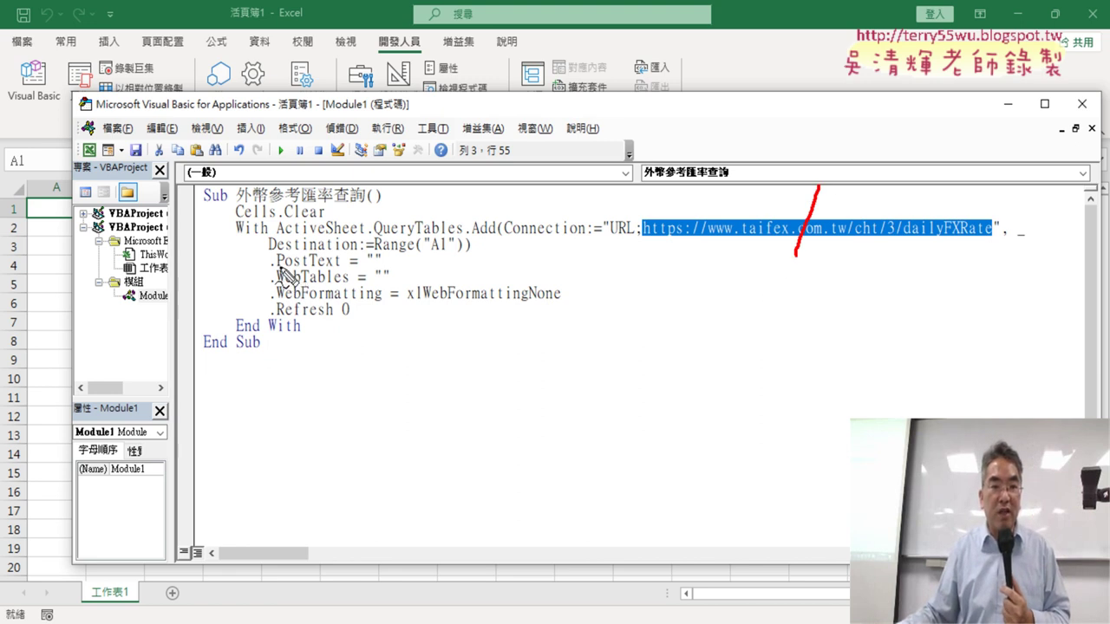
pyautogui.moveTo(279, 269); pyautogui.dragTo(331, 267)
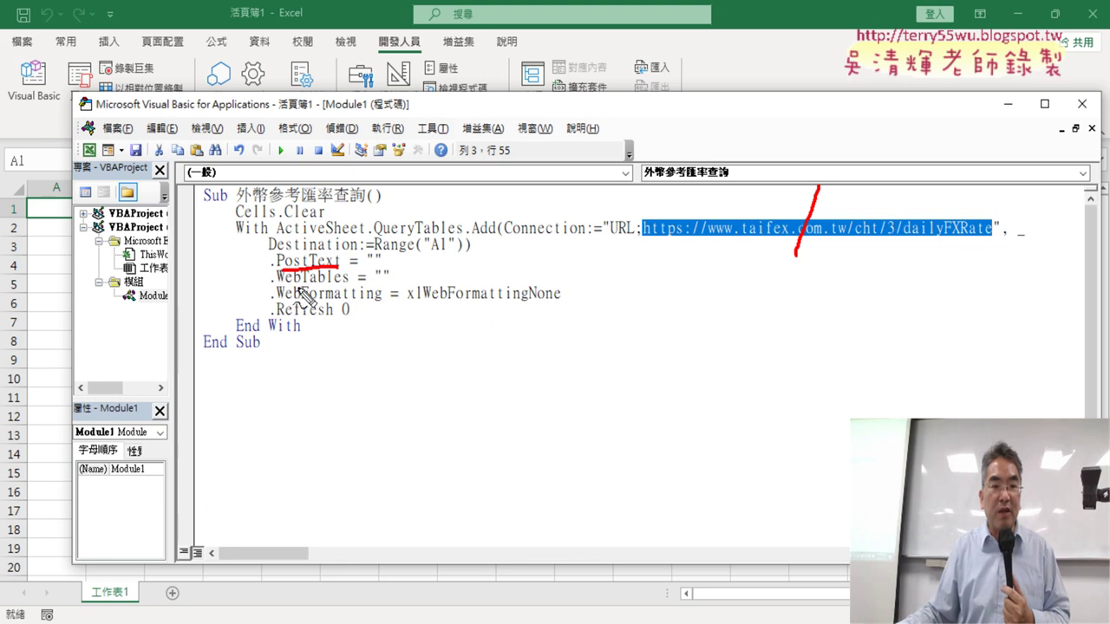
pyautogui.moveTo(278, 285); pyautogui.dragTo(348, 284)
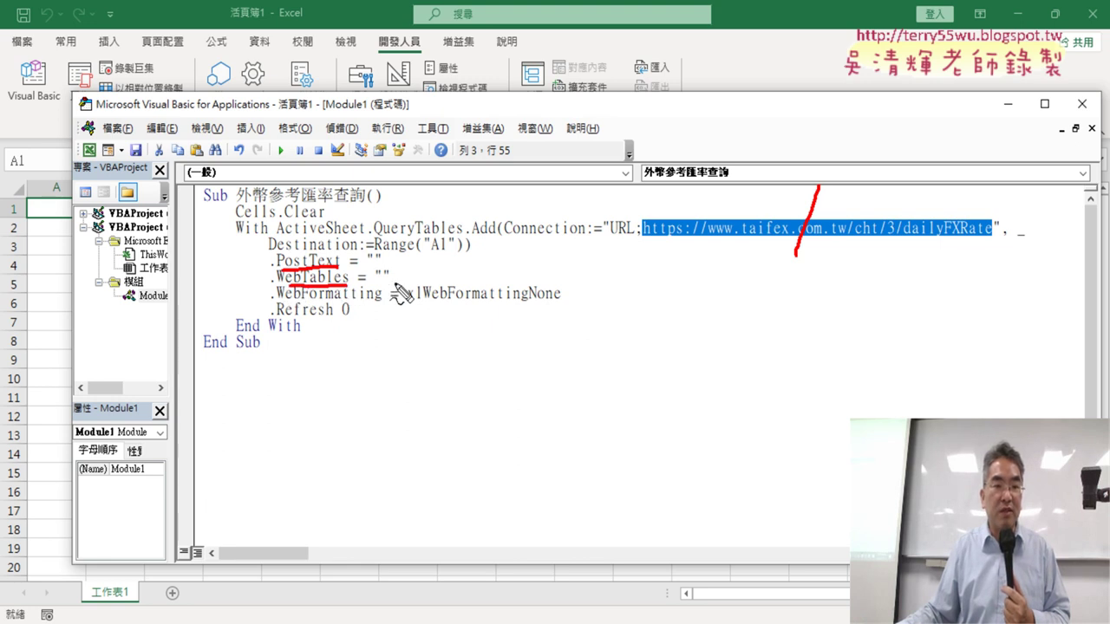
pyautogui.moveTo(404, 250)
pyautogui.mouseDown()
pyautogui.moveTo(437, 276)
pyautogui.moveTo(414, 296)
pyautogui.mouseUp()
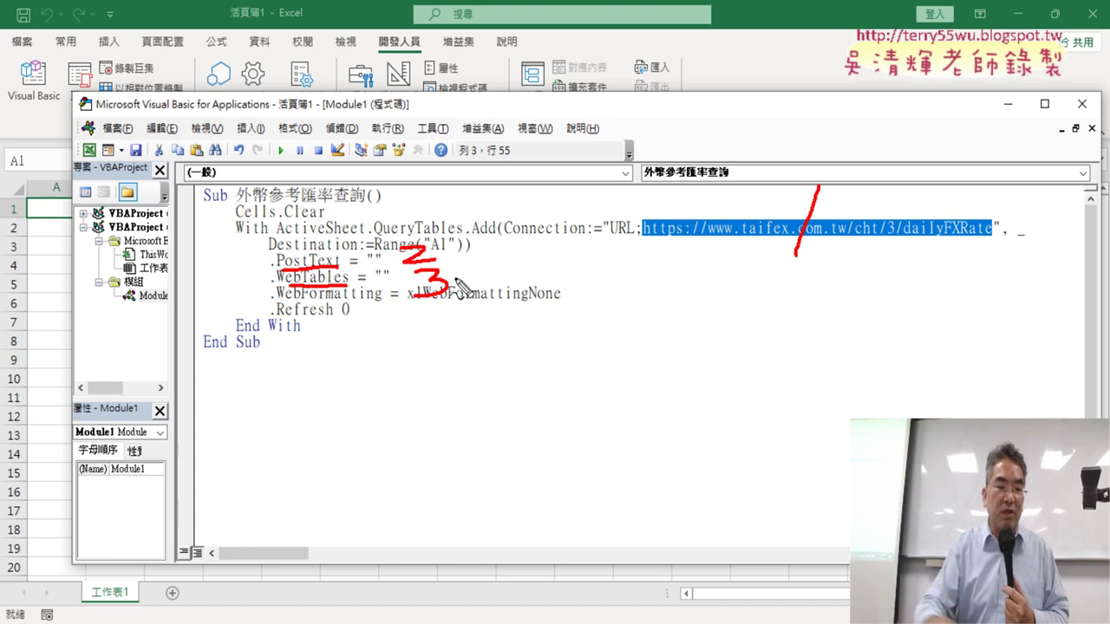
pyautogui.press('Escape')
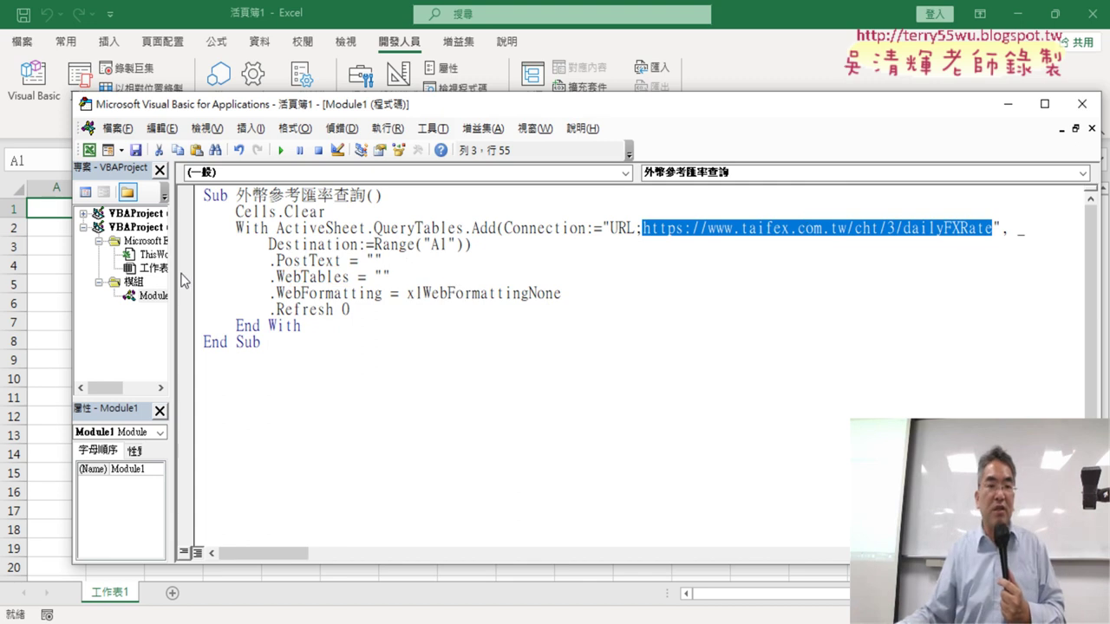
pyautogui.click(372, 262)
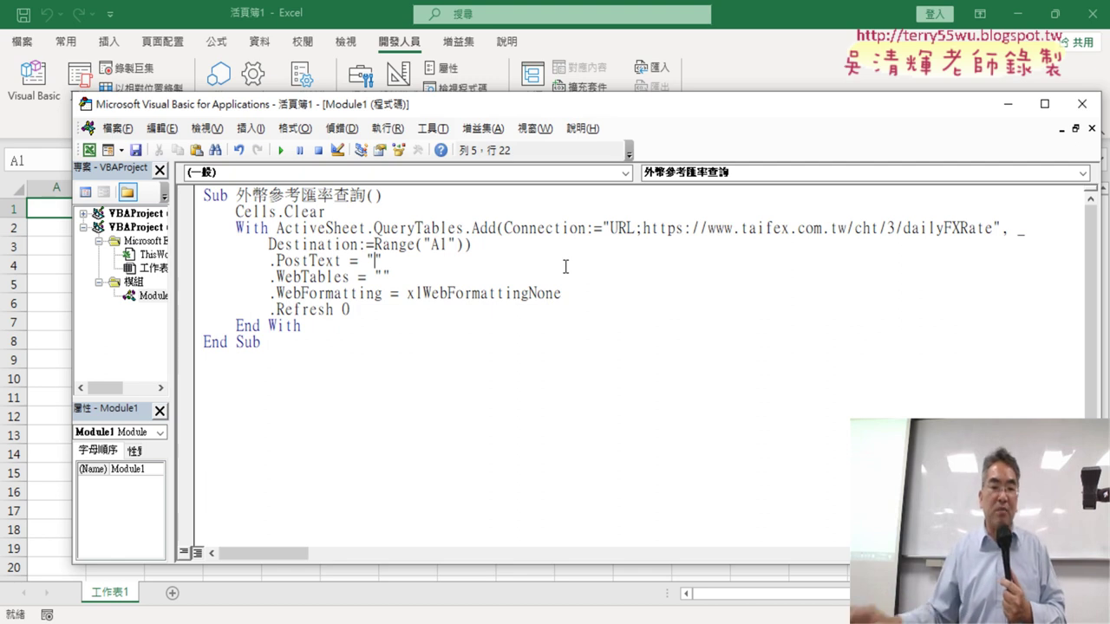
# Close the first notes tab and select the finished string queryStartDate=2022/10/01&queryEndDate=2022/11/30.
pyautogui.hotkey('alt', 'Tab')
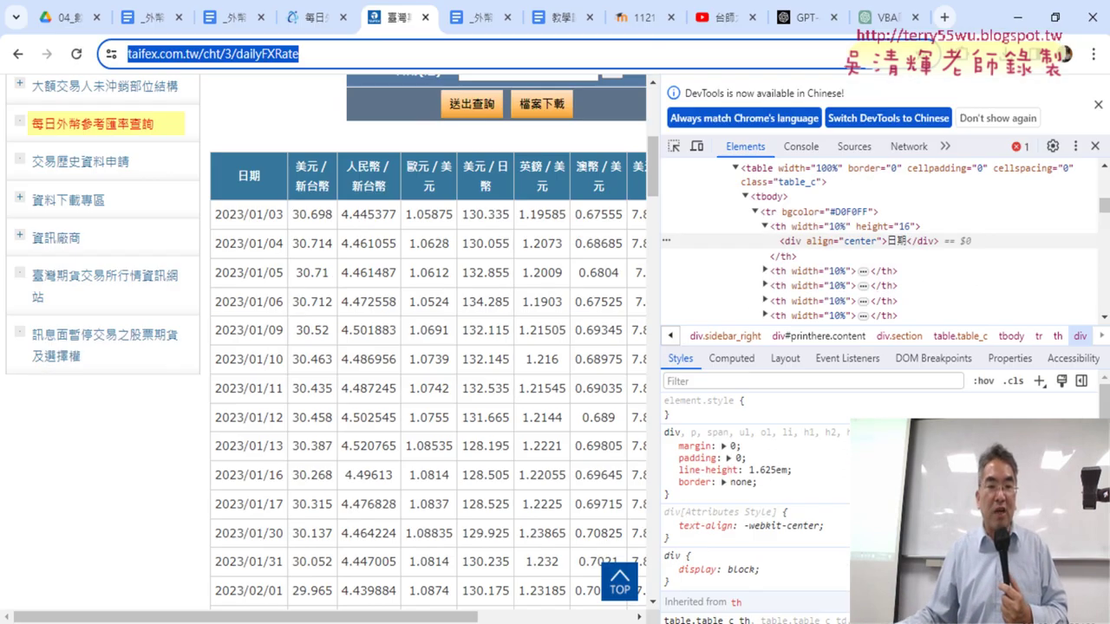
pyautogui.click(156, 19)
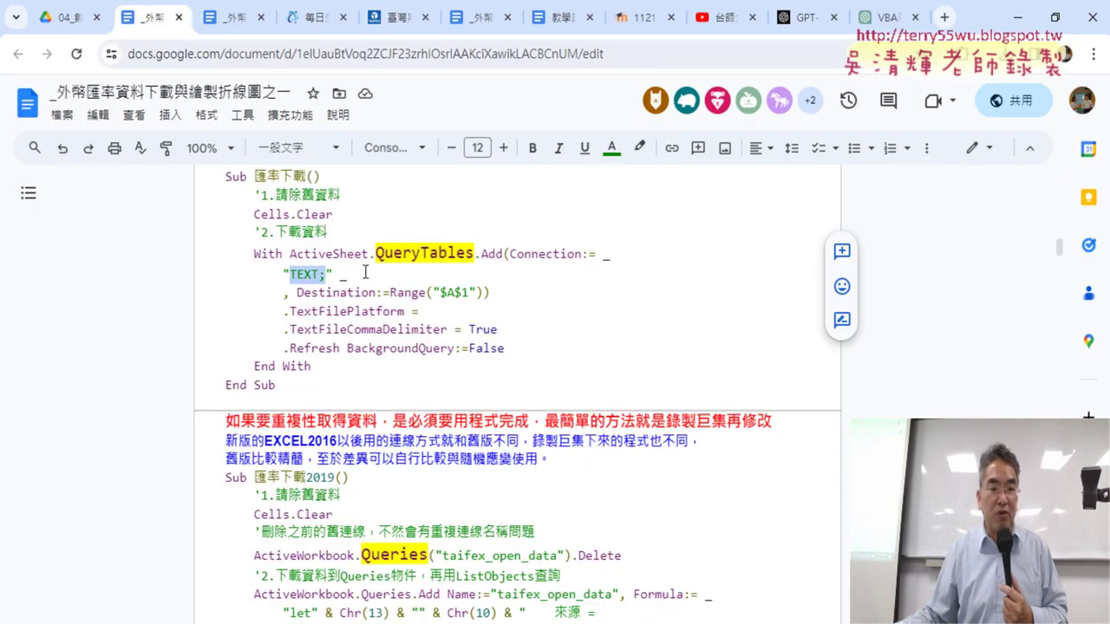
pyautogui.click(179, 18)
pyautogui.scroll(-2, 453, 346)
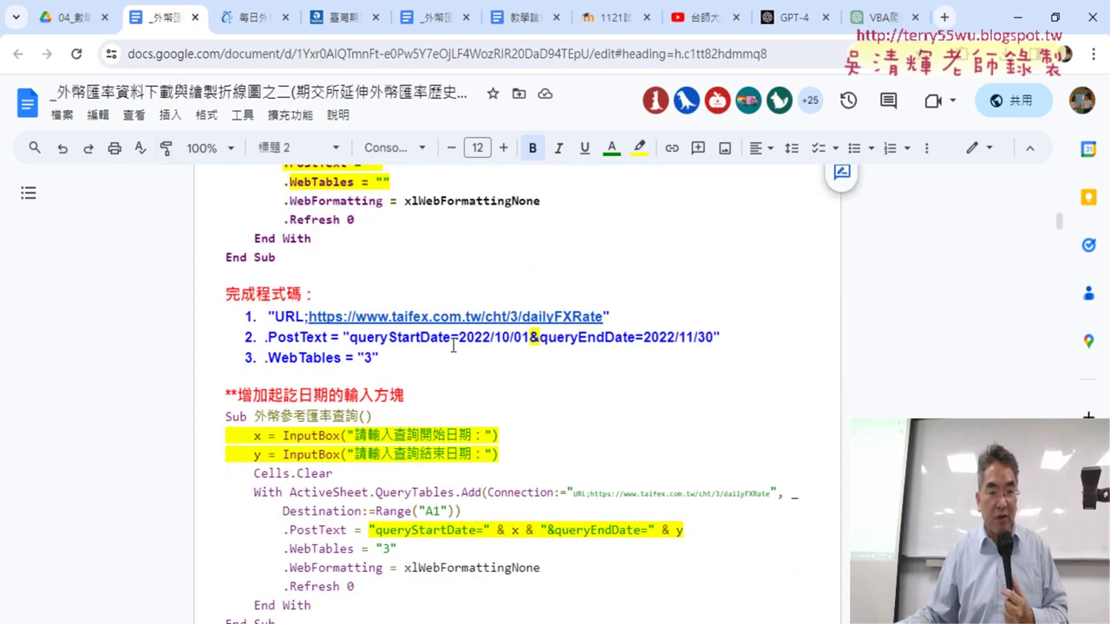
pyautogui.moveTo(225, 293); pyautogui.dragTo(323, 286)
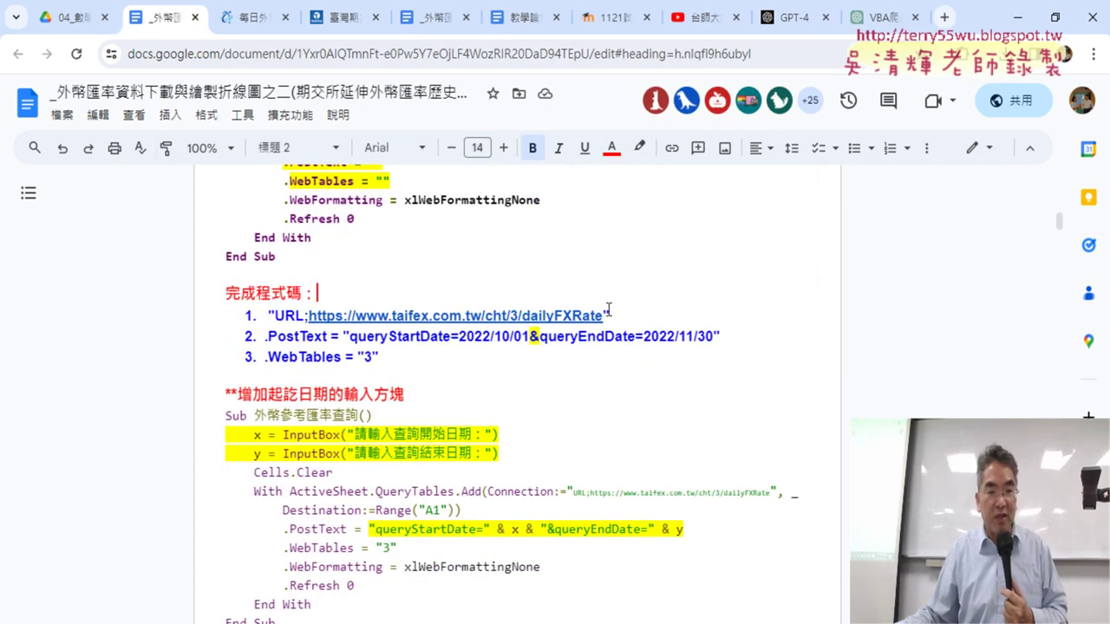
pyautogui.moveTo(607, 316); pyautogui.dragTo(295, 316)
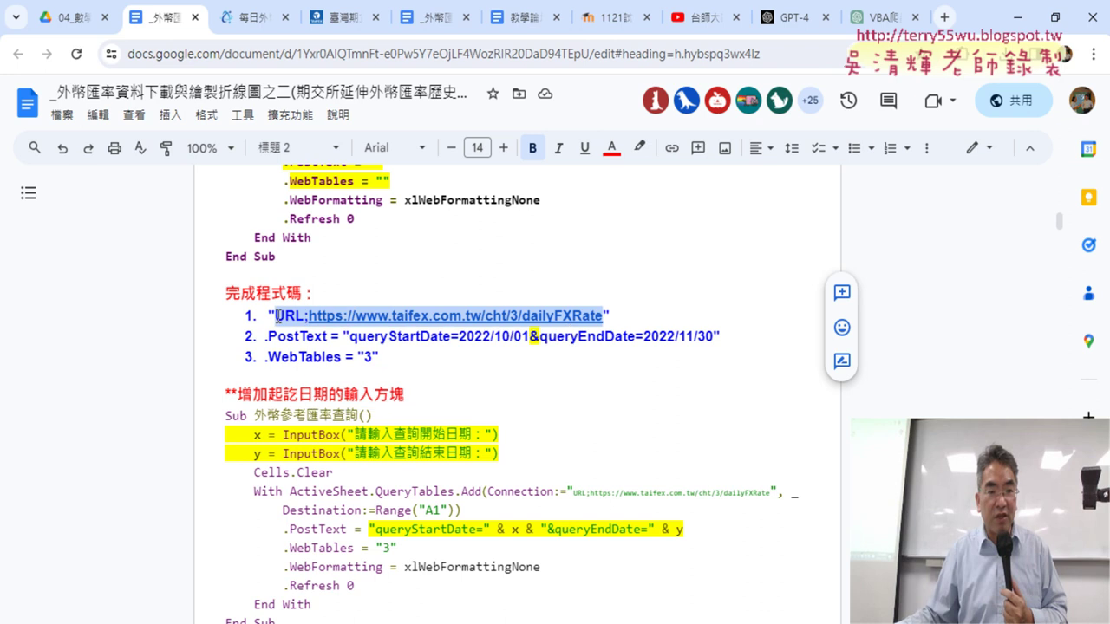
pyautogui.scroll(-1, 714, 258)
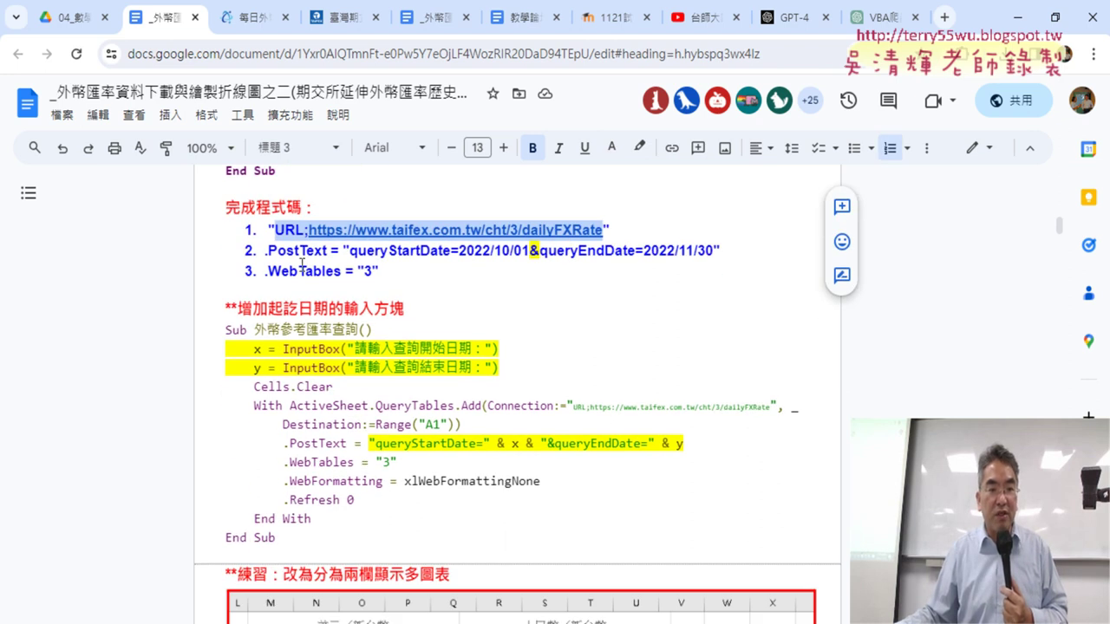
pyautogui.moveTo(354, 253); pyautogui.dragTo(709, 252)
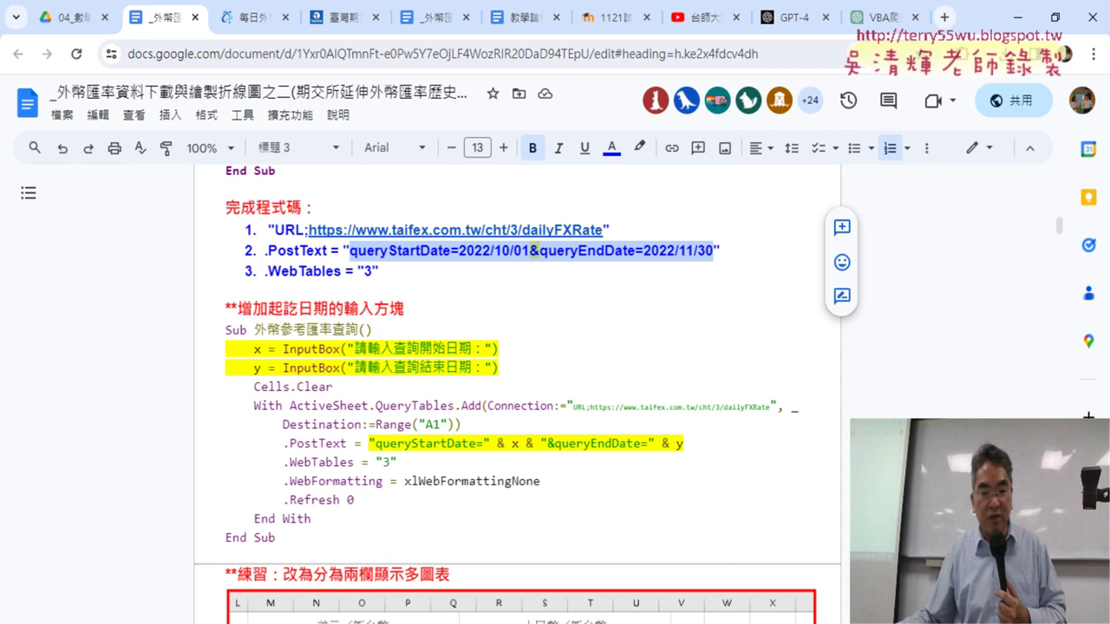
# Paste the query string between the .PostText quotes in the VBA editor.
pyautogui.click(642, 590)
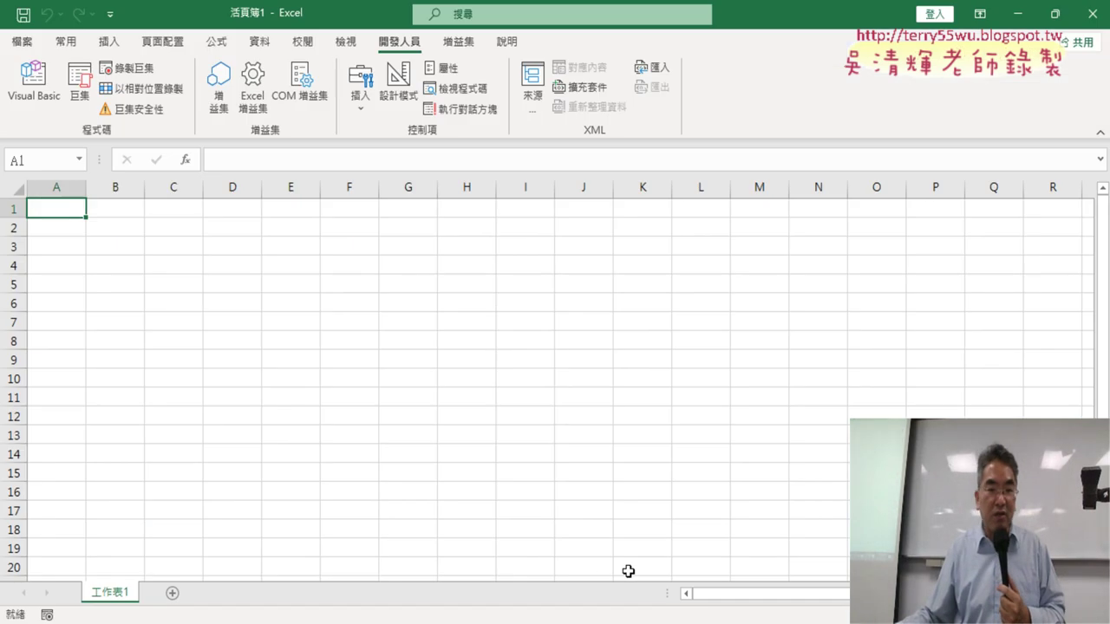
pyautogui.click(59, 104)
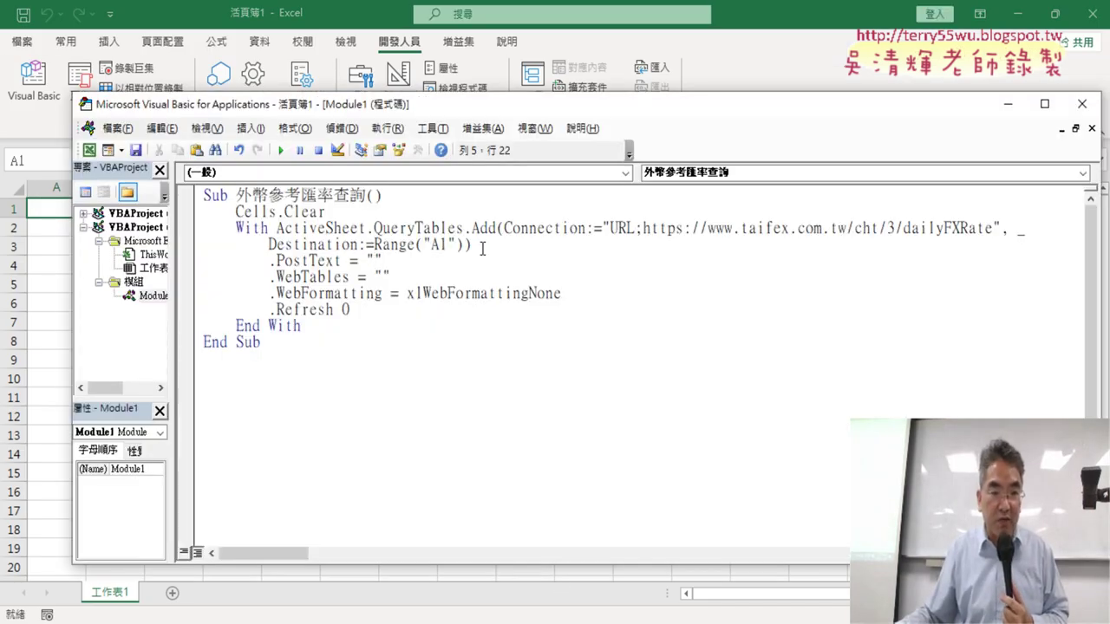
pyautogui.write('queryStartDate=2022/10/01&queryEndDate=2022/11/30')
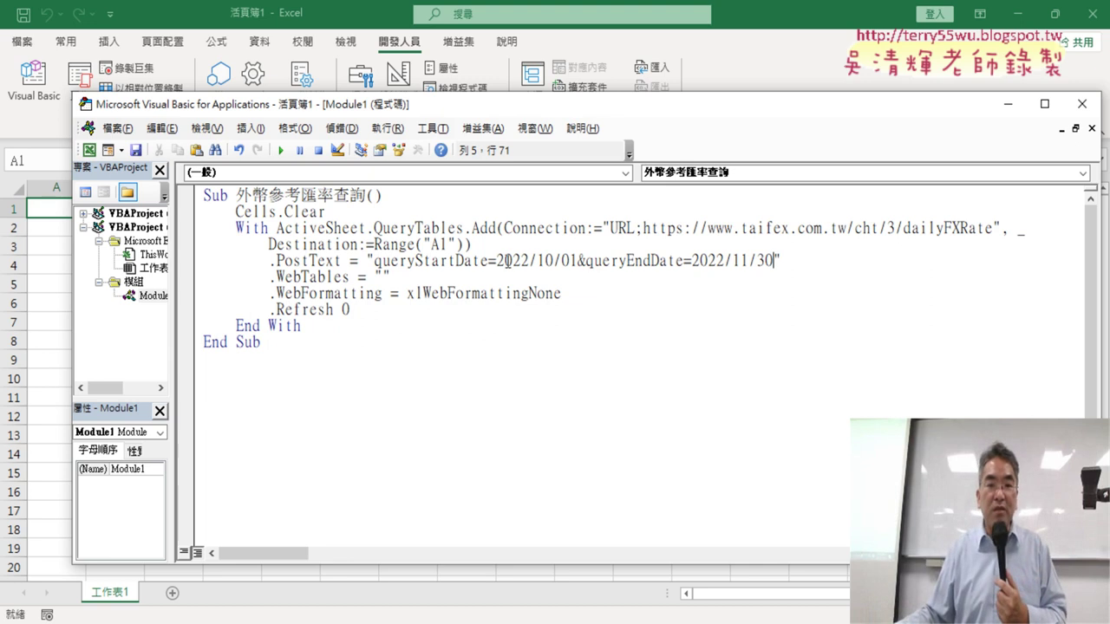
# Highlight queryStartDate and its value 2022/10/01, then go back to the TAIFEX rate page.
pyautogui.moveTo(497, 260); pyautogui.dragTo(538, 262)
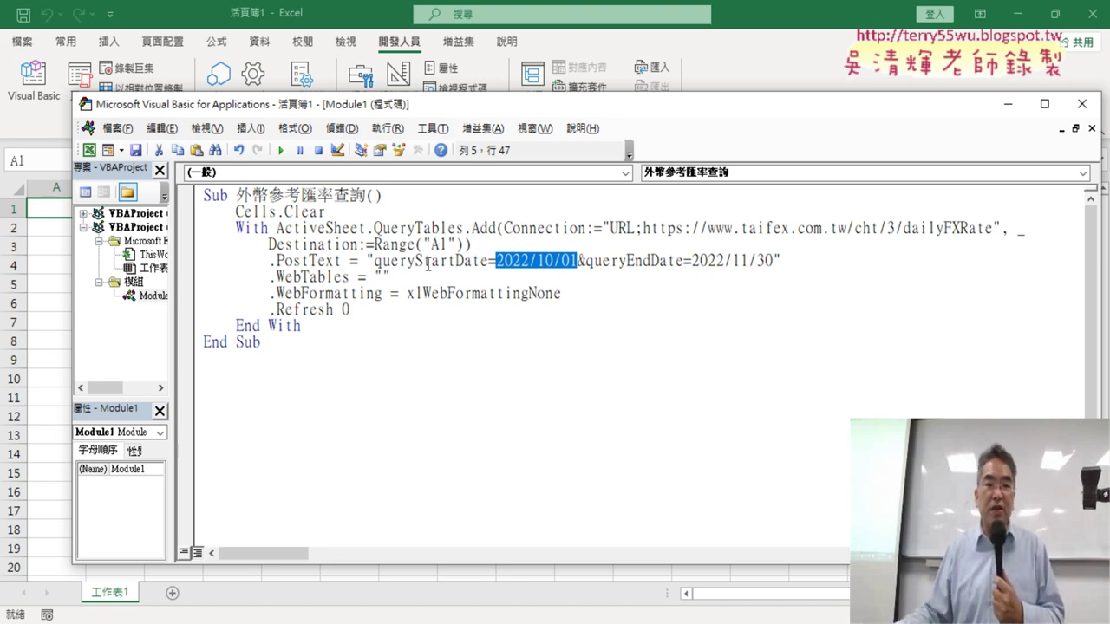
pyautogui.moveTo(377, 263); pyautogui.dragTo(483, 265)
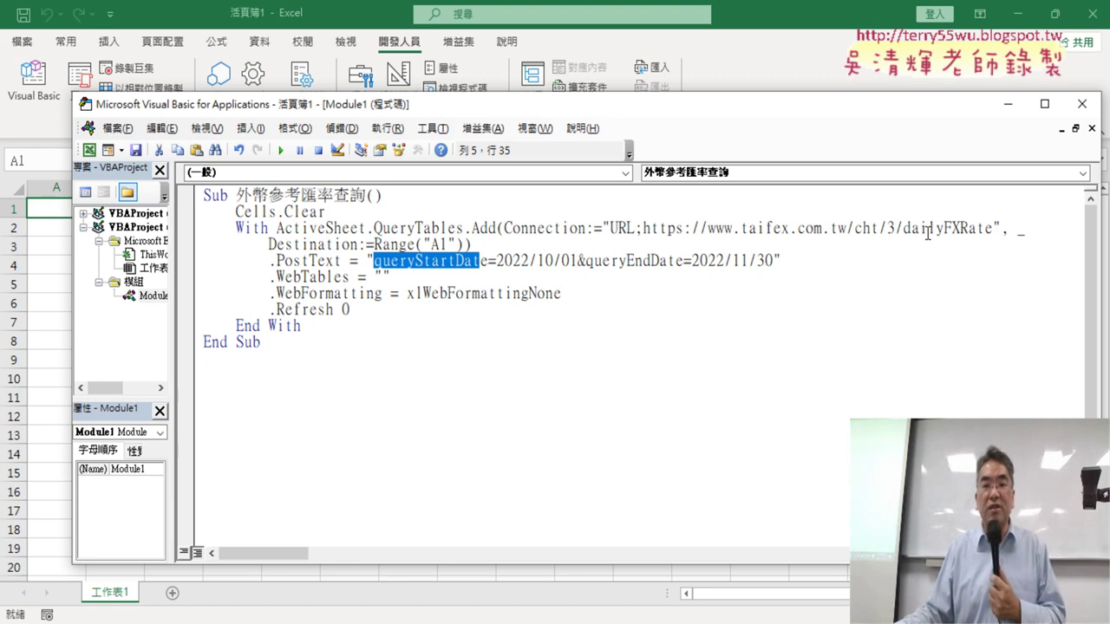
pyautogui.click(501, 263)
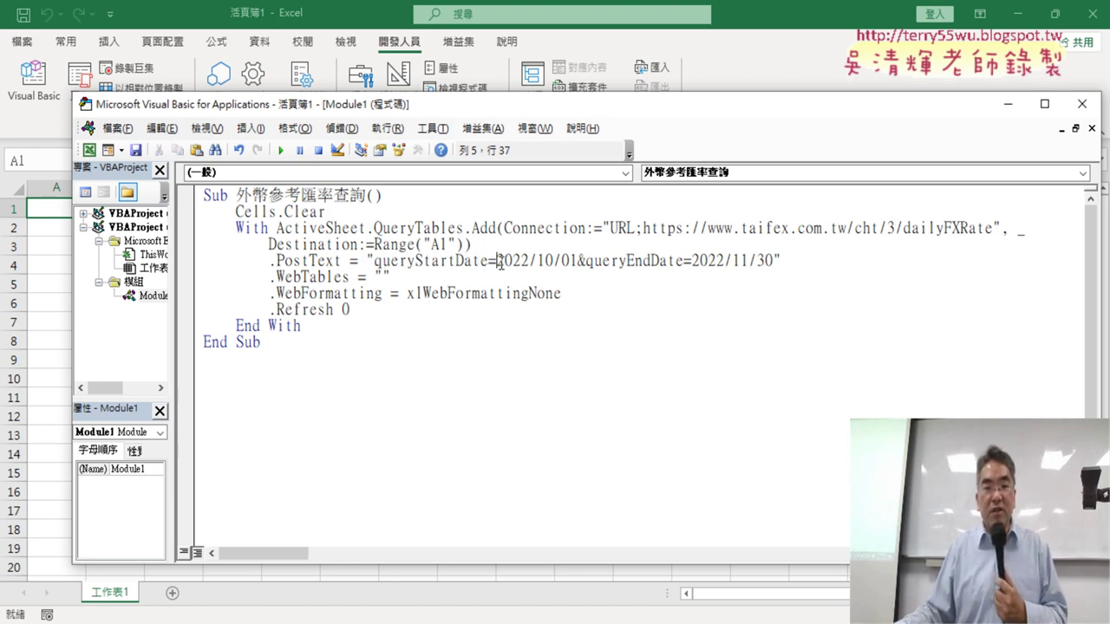
pyautogui.moveTo(418, 265); pyautogui.dragTo(488, 262)
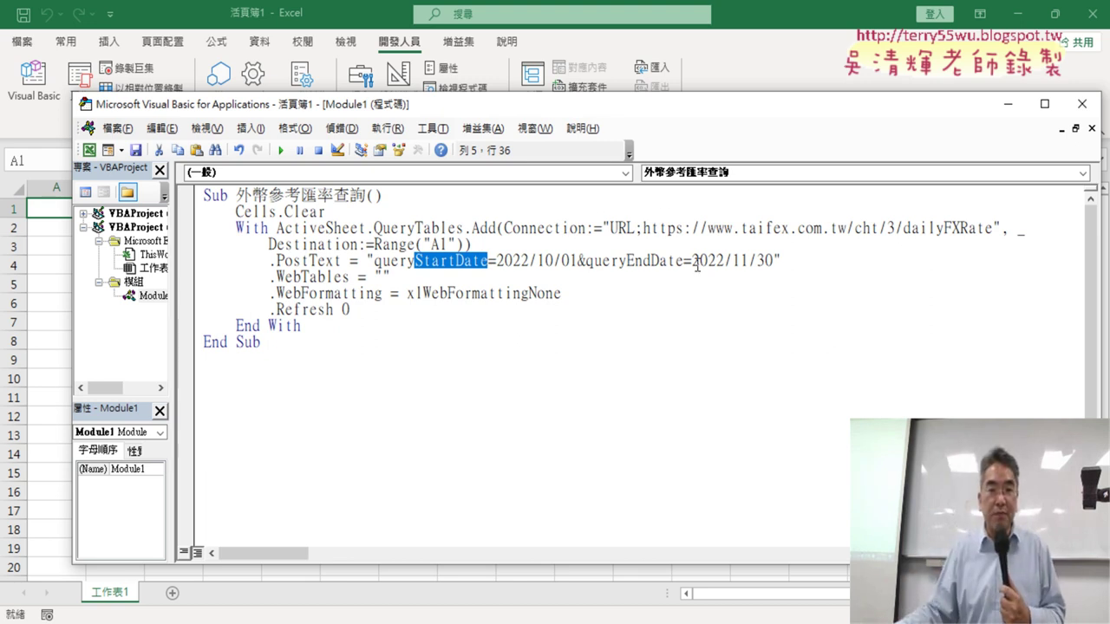
pyautogui.click(509, 261)
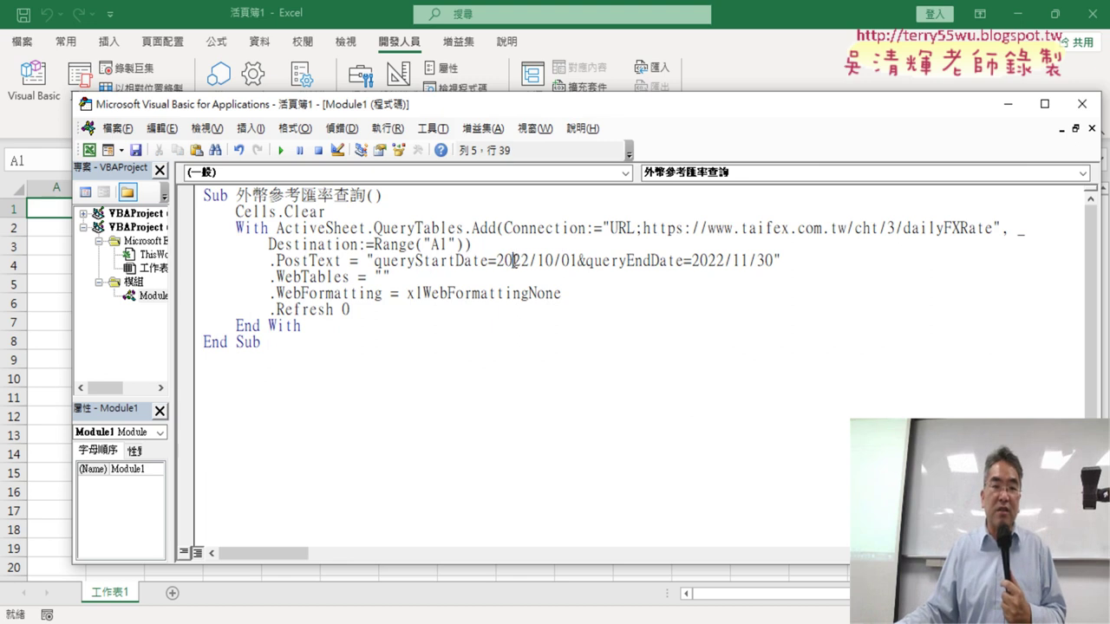
pyautogui.moveTo(514, 261); pyautogui.dragTo(570, 261)
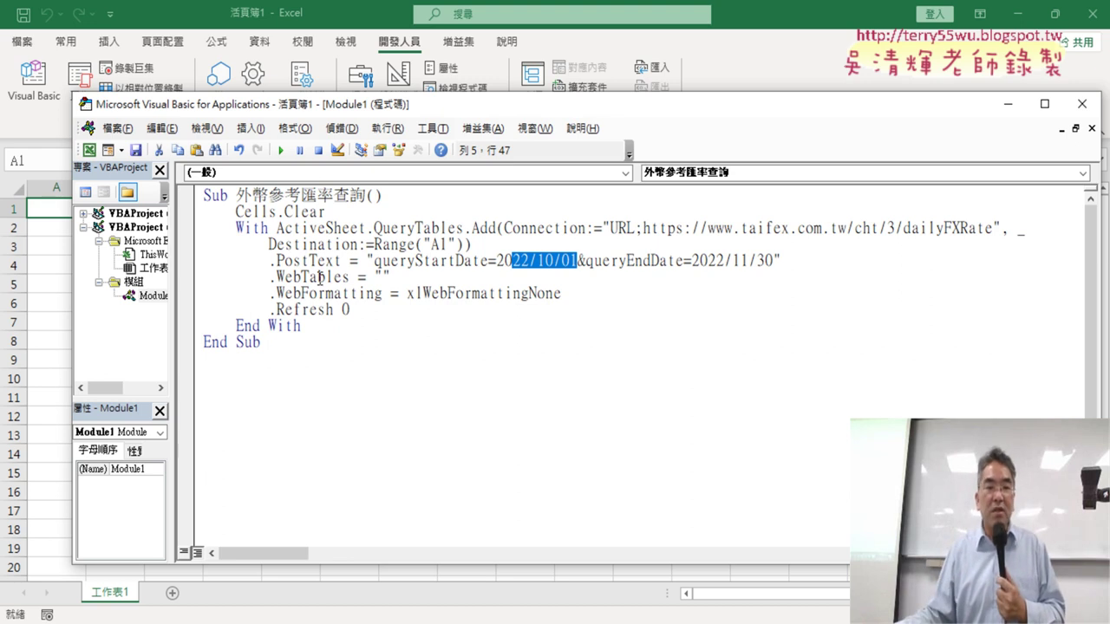
pyautogui.click(387, 276)
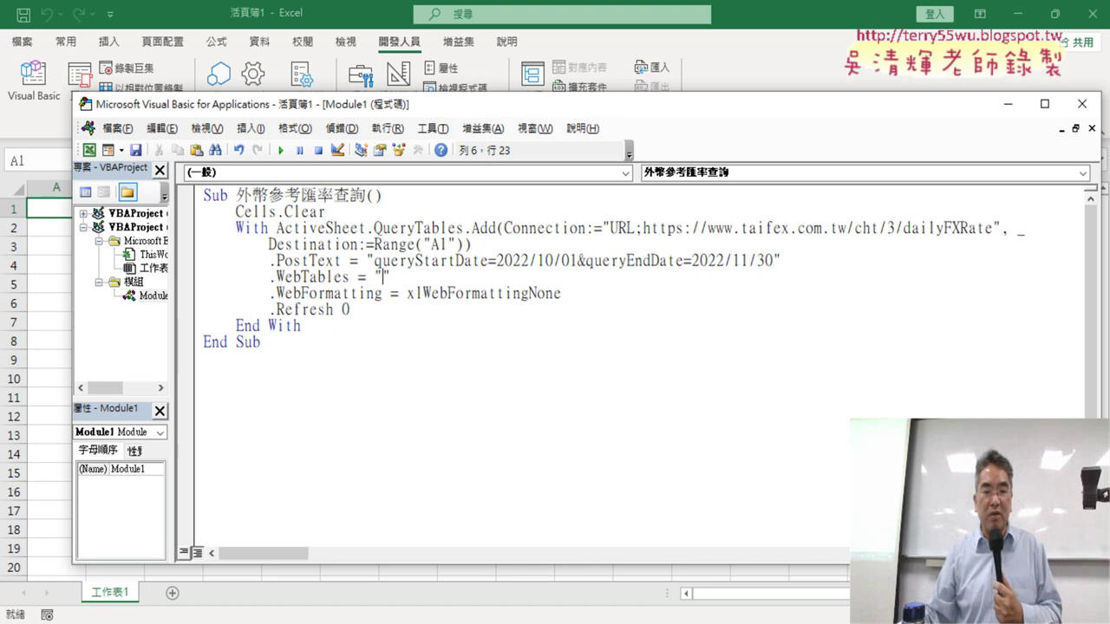
pyautogui.hotkey('alt', 'Tab')
pyautogui.click(342, 17)
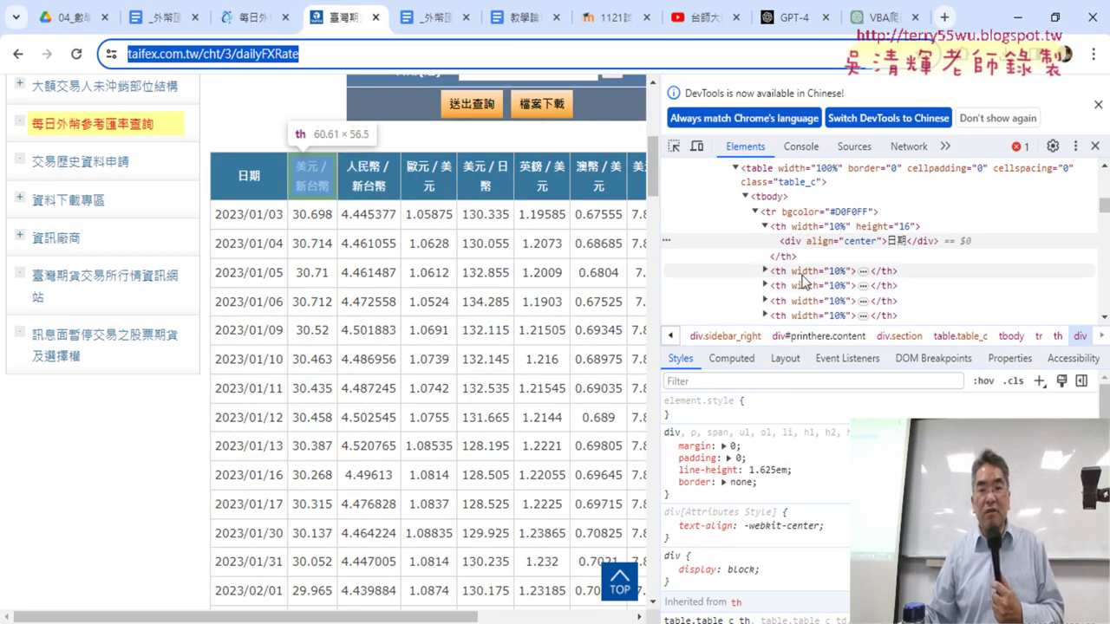
# Inspect the 日期 header, select the table_c table element, and search the Elements panel for table.
pyautogui.scroll(2, 803, 279)
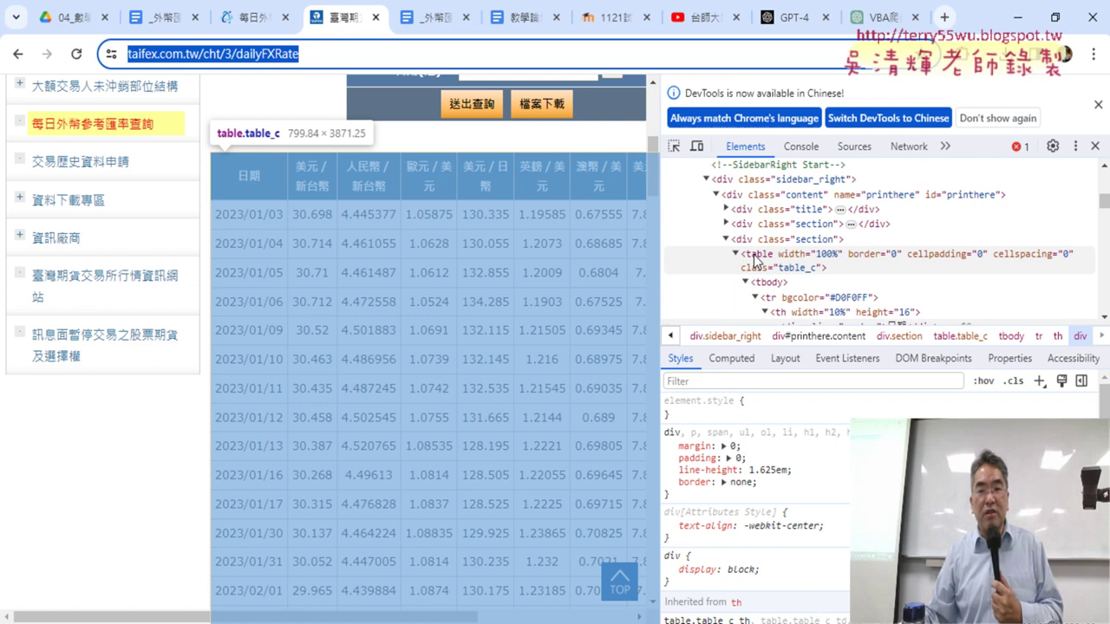
pyautogui.click(754, 258)
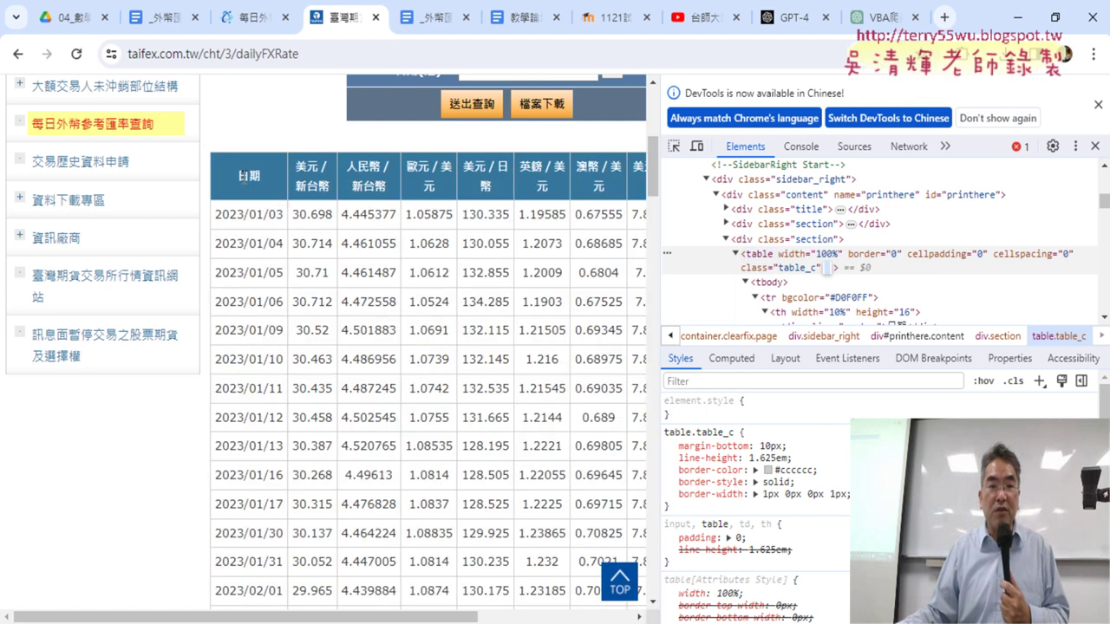
pyautogui.rightClick(243, 184)
pyautogui.click(320, 515)
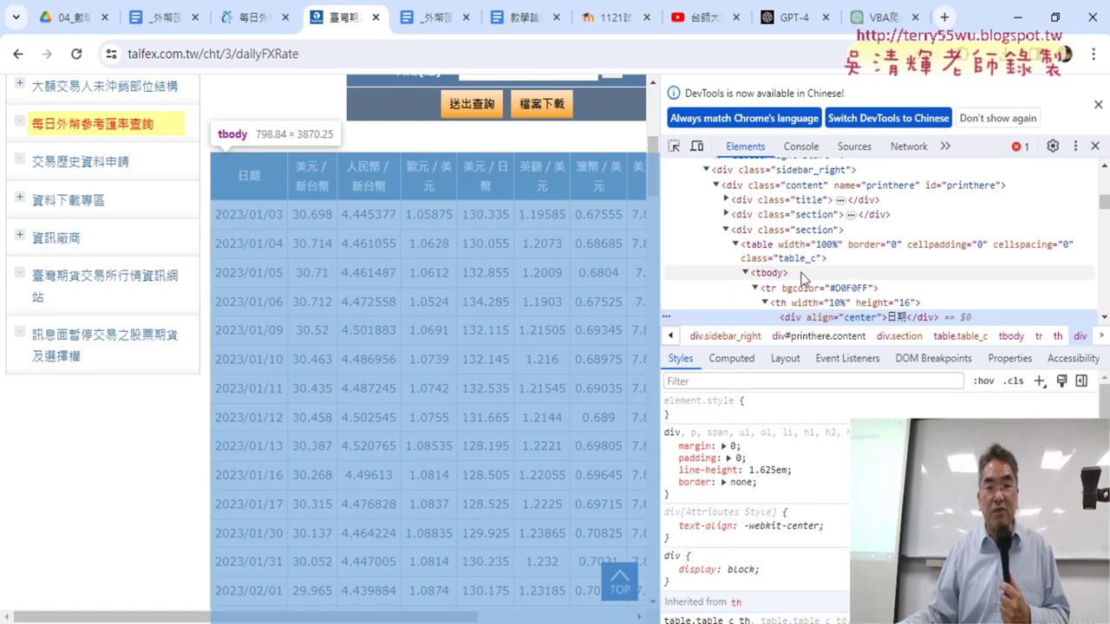
pyautogui.click(769, 251)
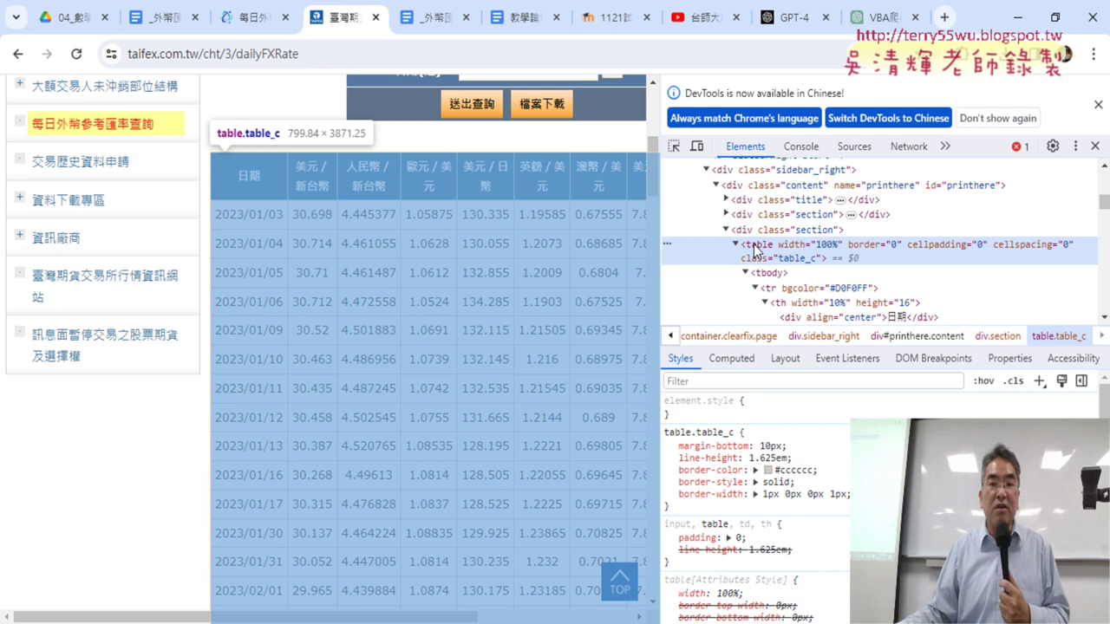
pyautogui.doubleClick(759, 247)
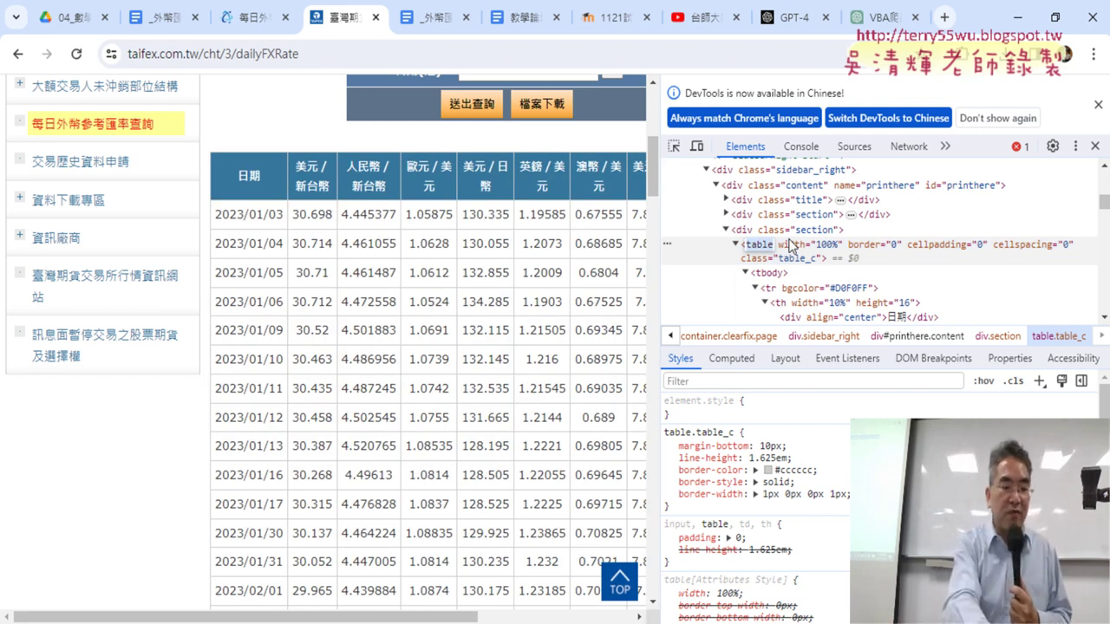
pyautogui.hotkey('ctrl', 'f')
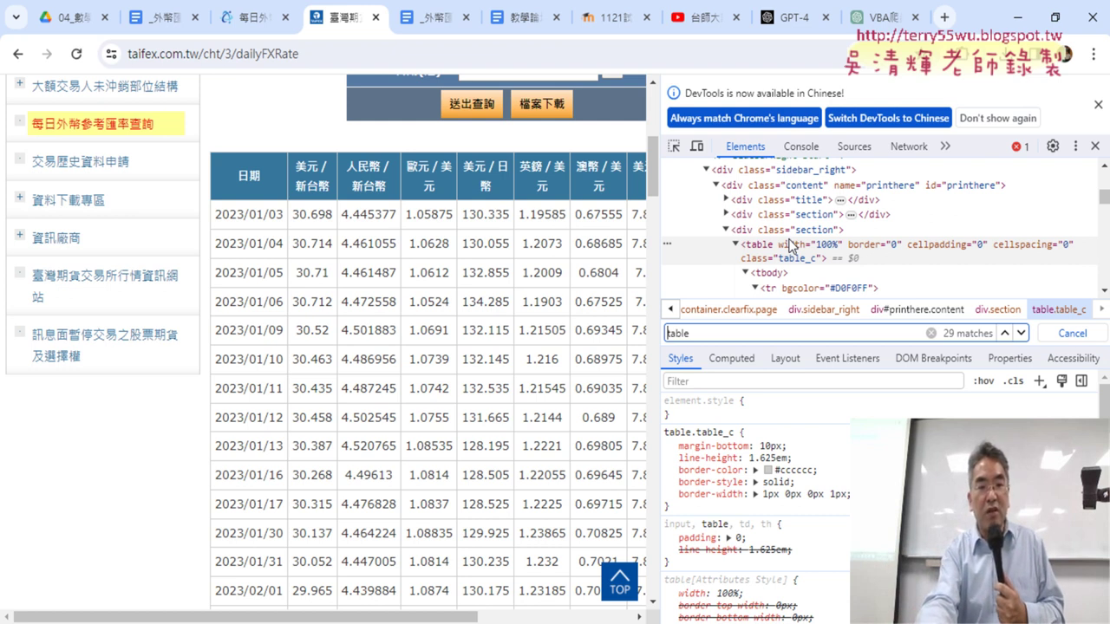
pyautogui.write('<')
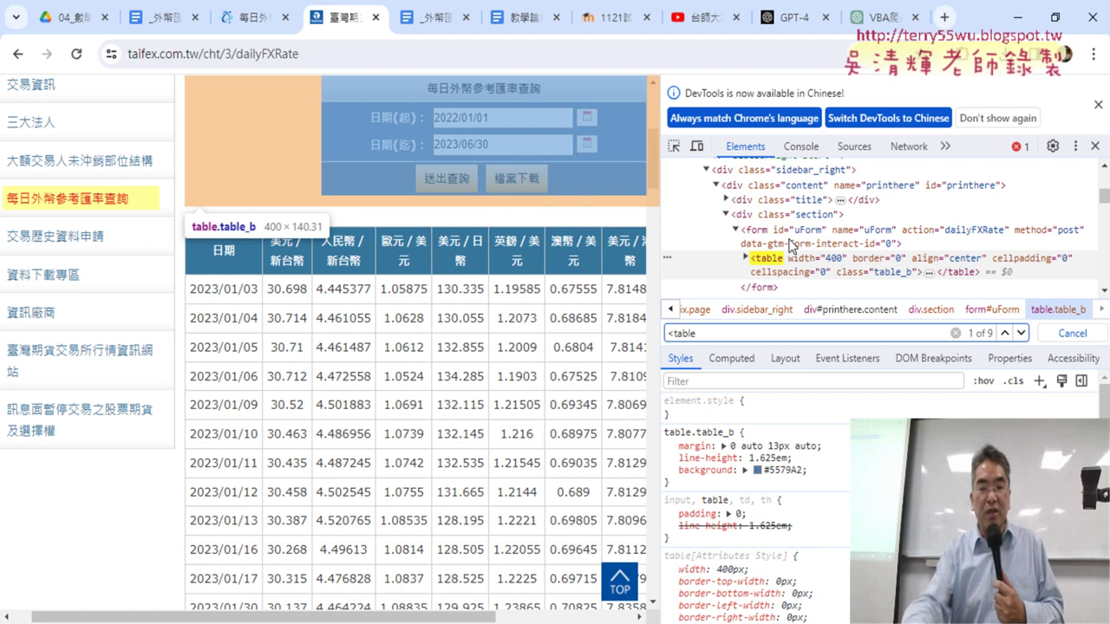
pyautogui.press('BackSpace')
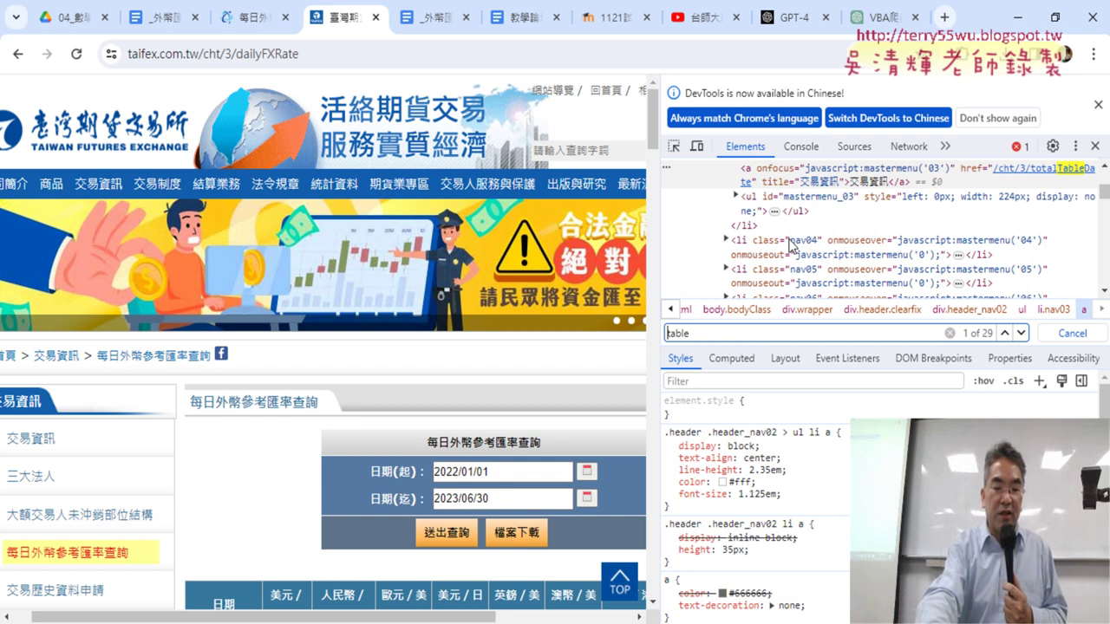
pyautogui.write('<')
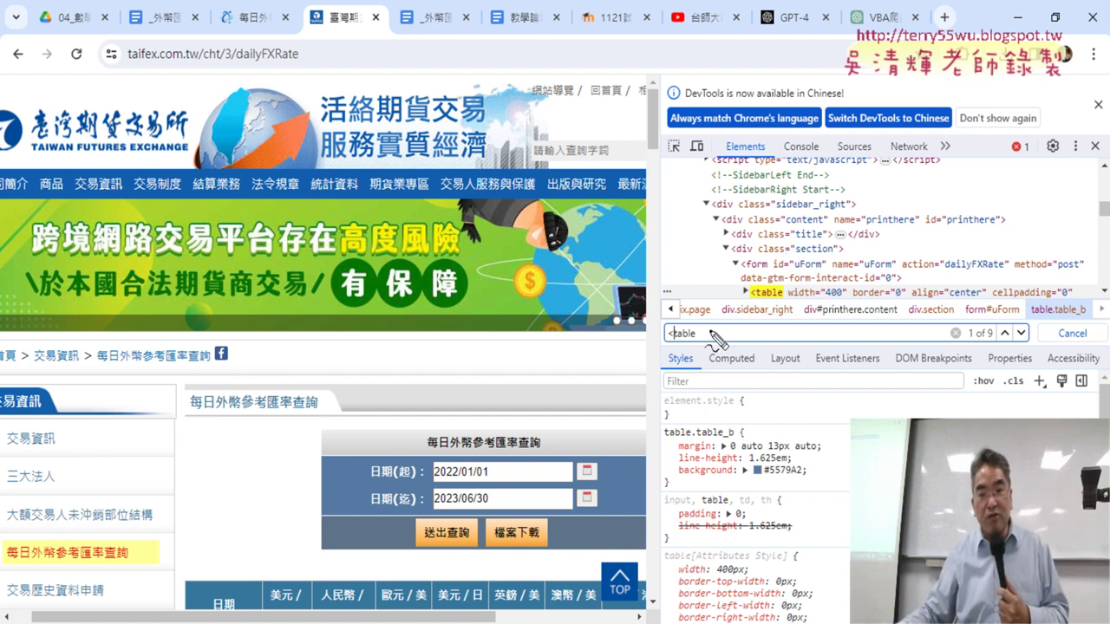
pyautogui.moveTo(670, 338); pyautogui.dragTo(701, 335)
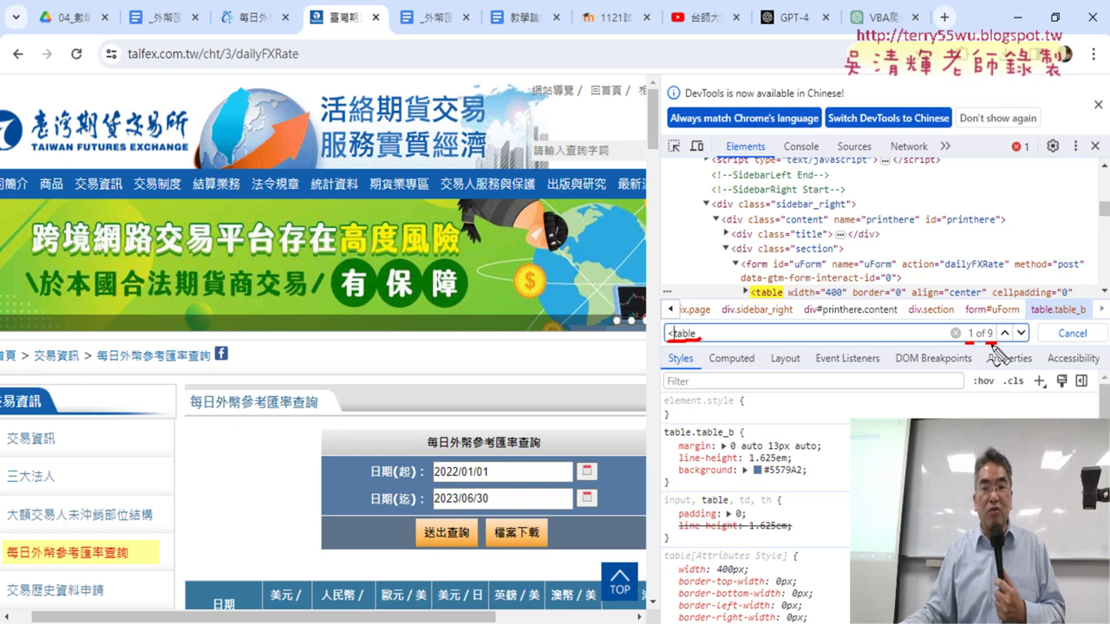
pyautogui.moveTo(991, 347)
pyautogui.mouseDown()
pyautogui.moveTo(979, 328)
pyautogui.moveTo(997, 317)
pyautogui.moveTo(1004, 352)
pyautogui.mouseUp()
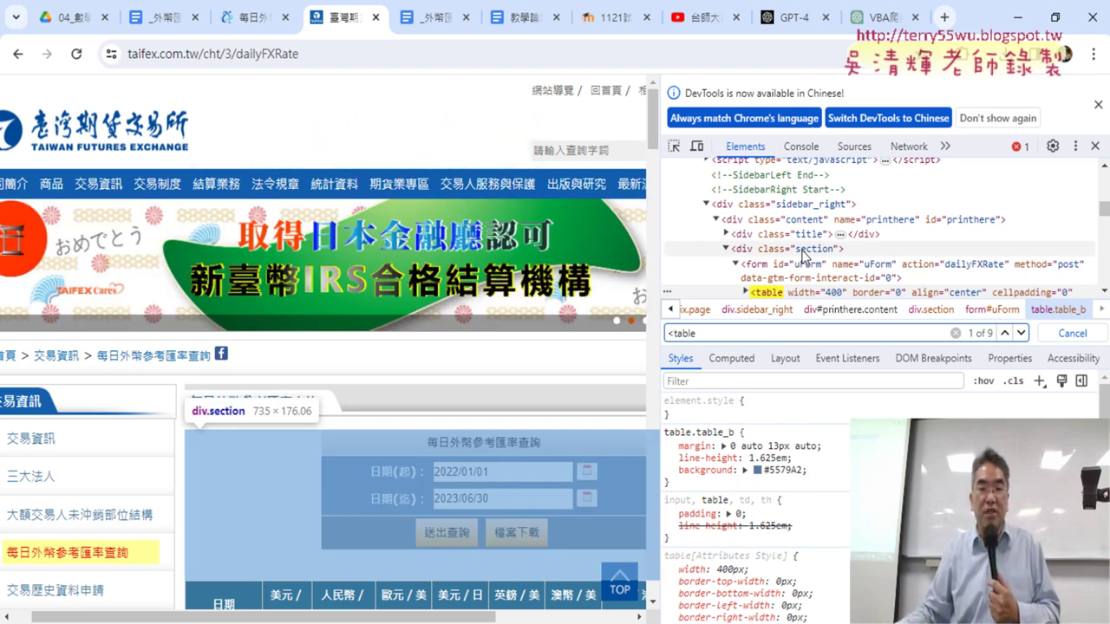
# Step through the table matches to confirm the rate table is match 3 of 9, then minimize Chrome.
pyautogui.click(1022, 333)
pyautogui.click(1005, 333)
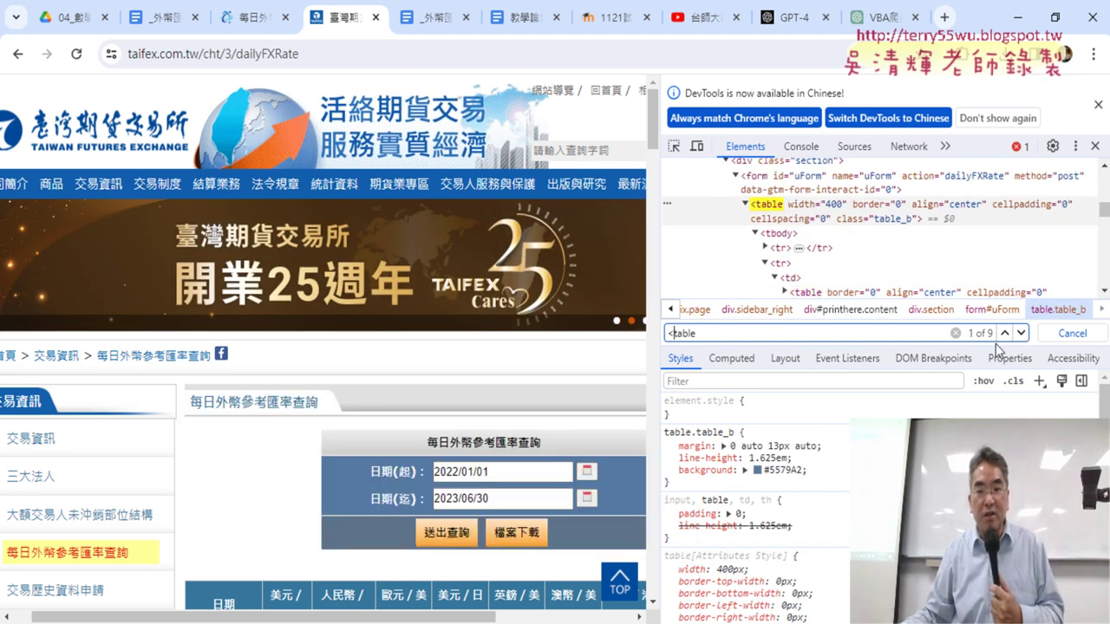
pyautogui.click(1022, 333)
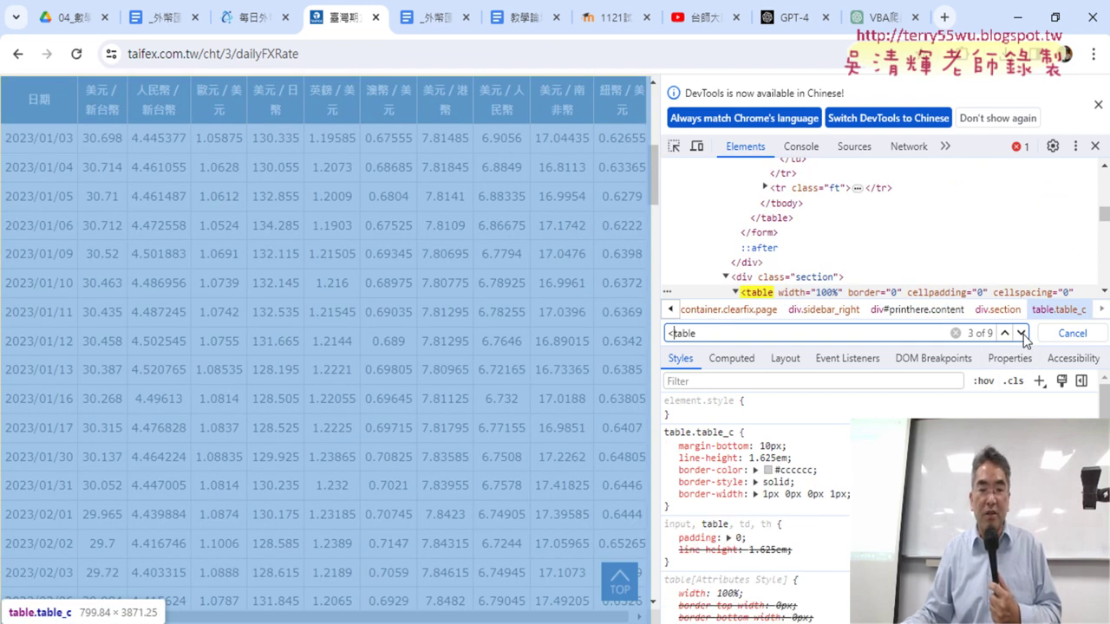
pyautogui.click(1021, 334)
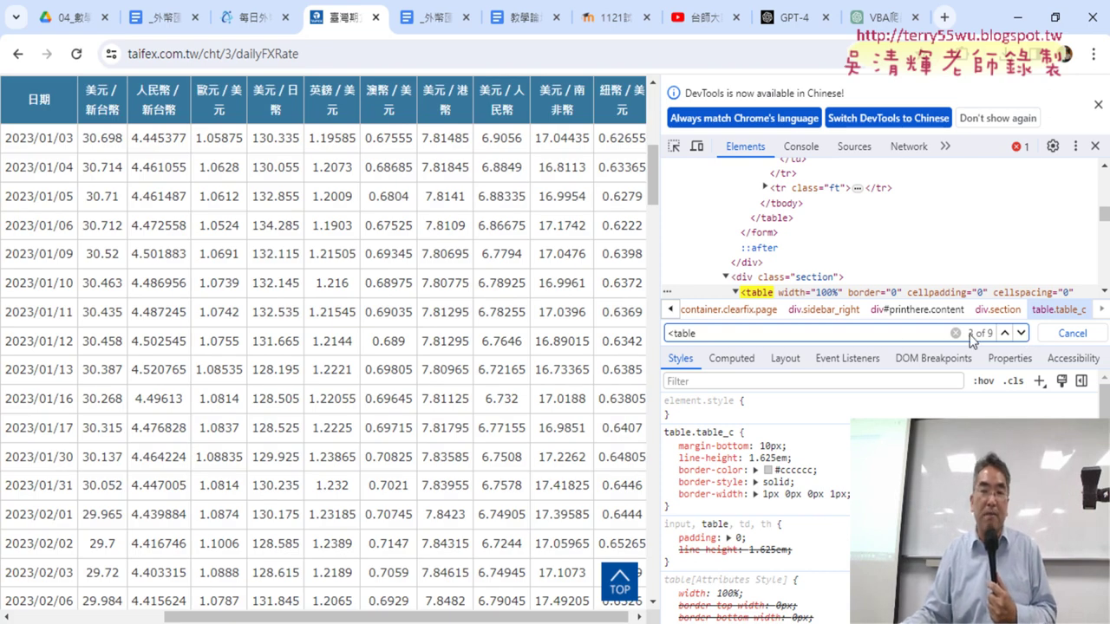
pyautogui.click(1023, 336)
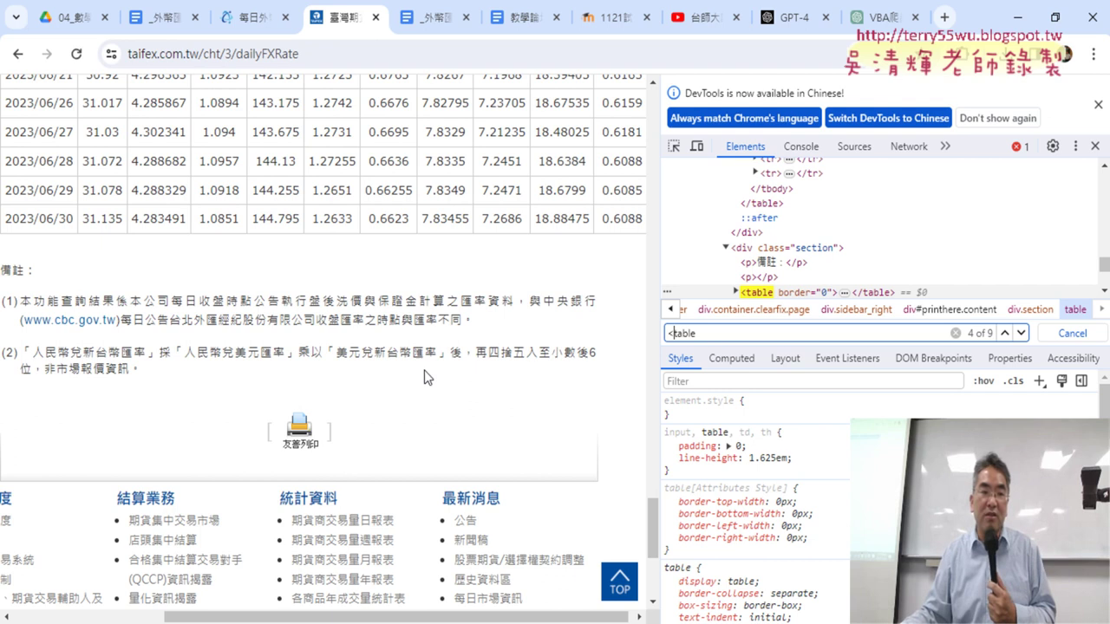
pyautogui.click(1020, 335)
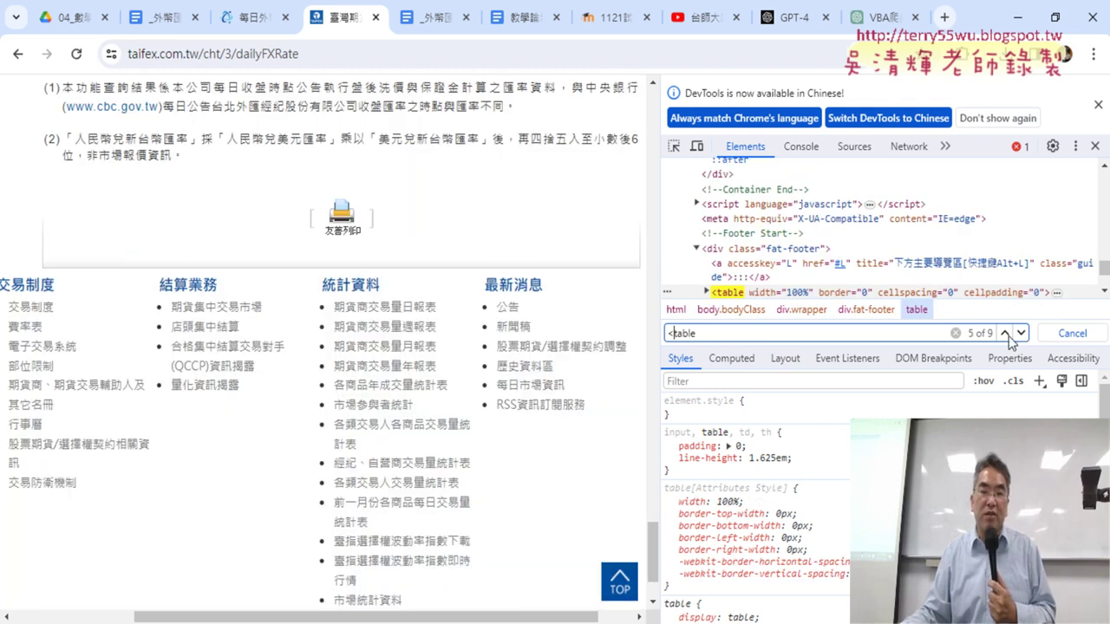
pyautogui.click(1005, 333)
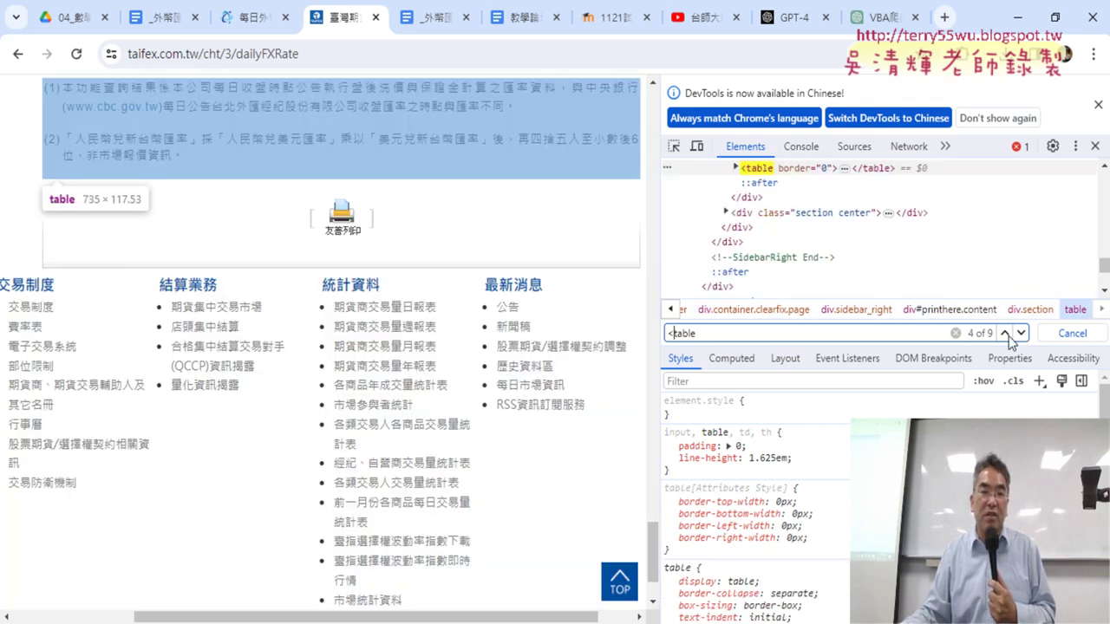
pyautogui.click(1021, 333)
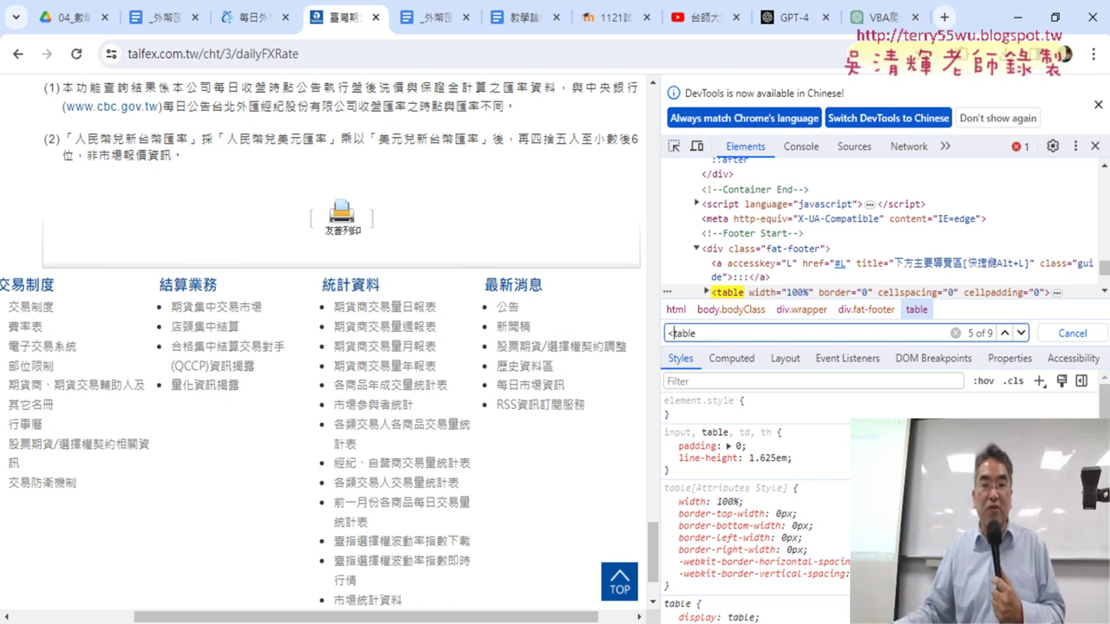
pyautogui.click(1021, 334)
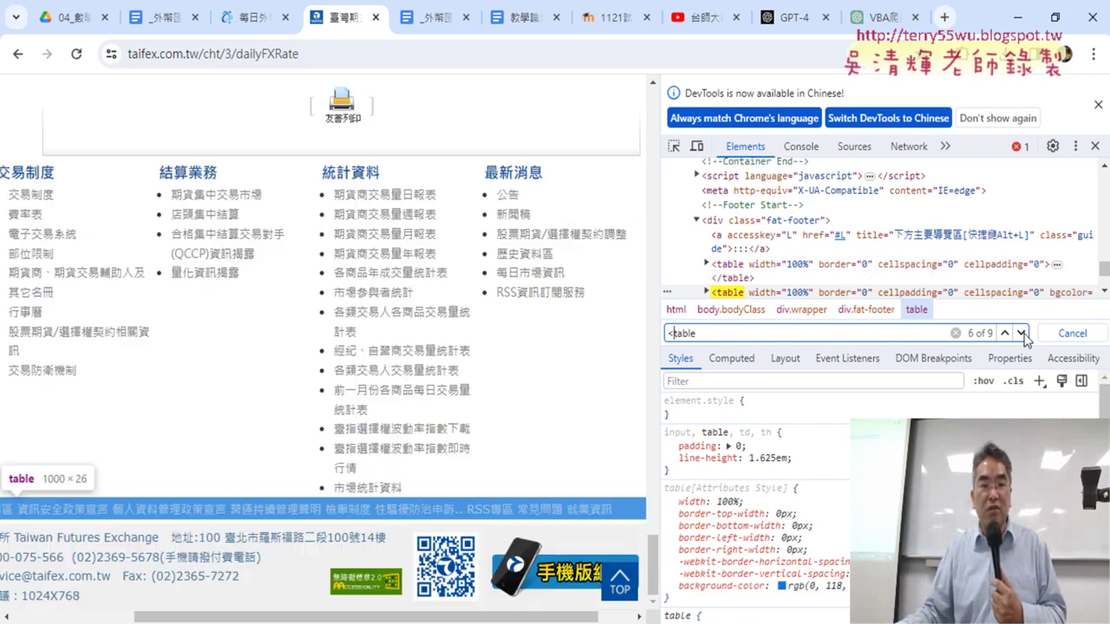
pyautogui.click(1021, 334)
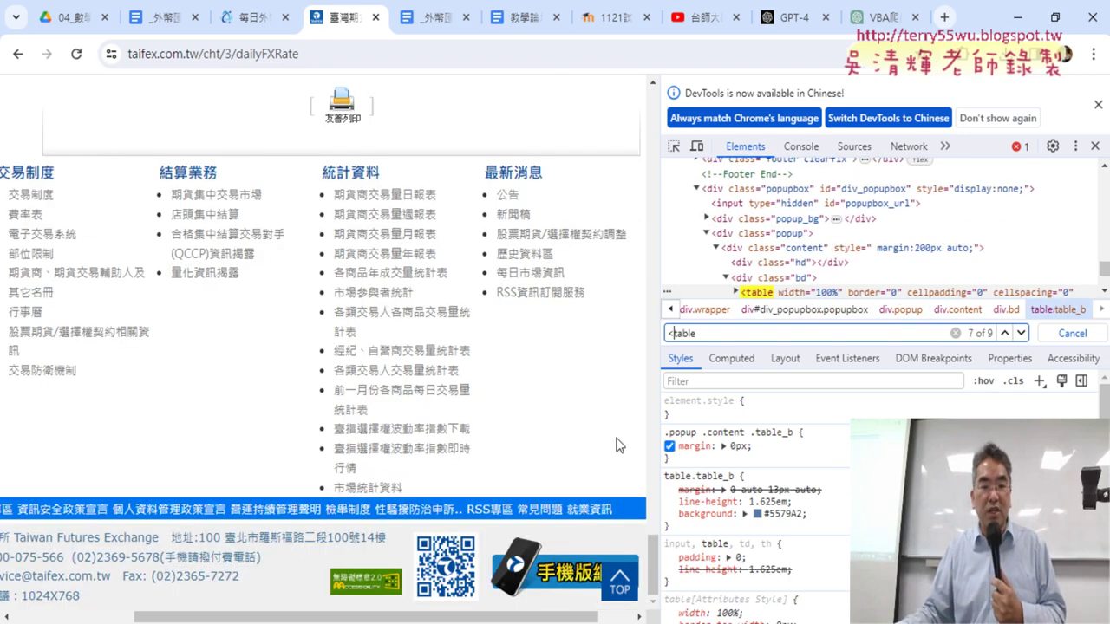
pyautogui.click(1005, 334)
pyautogui.click(1005, 334)
pyautogui.click(1005, 334)
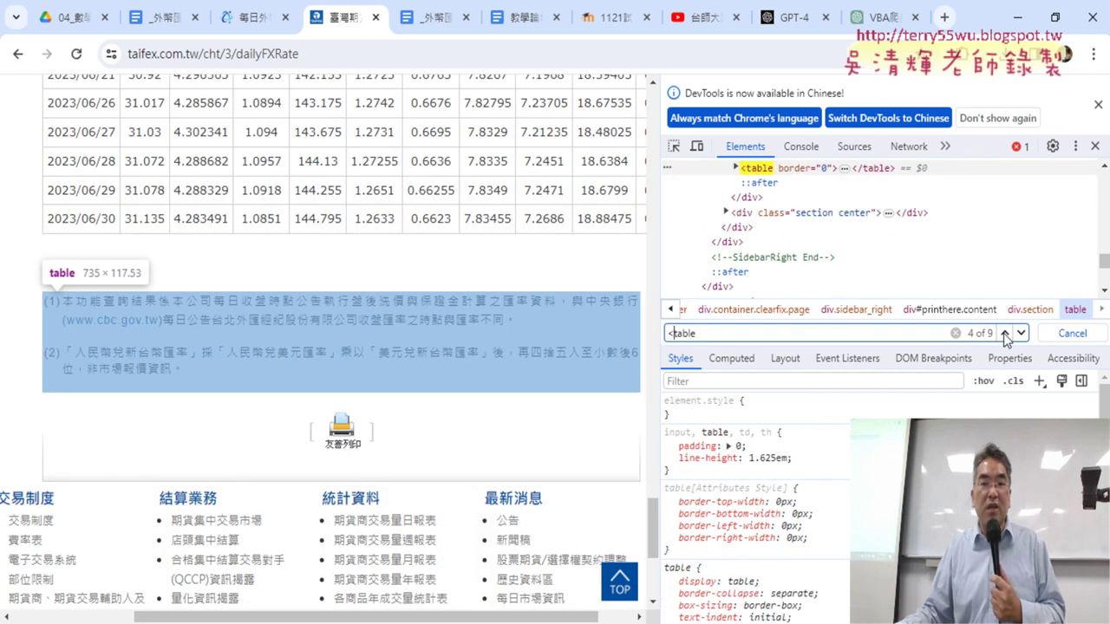
pyautogui.click(1005, 333)
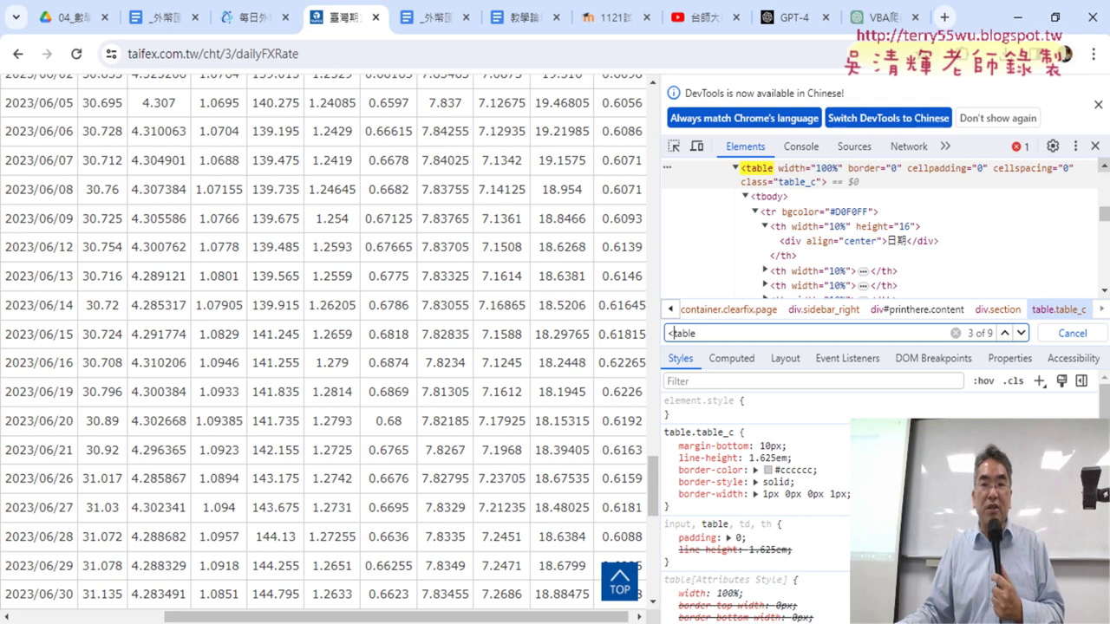
pyautogui.click(1030, 24)
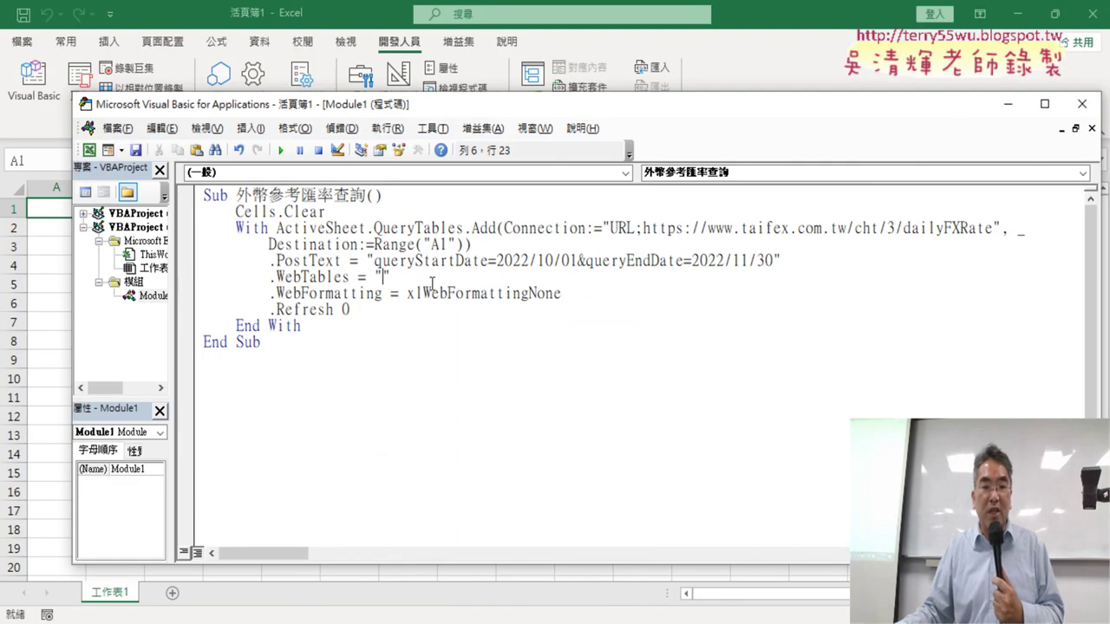
# Enter 3 as the .WebTables value and resize the VBA editor window narrower.
pyautogui.write('3')
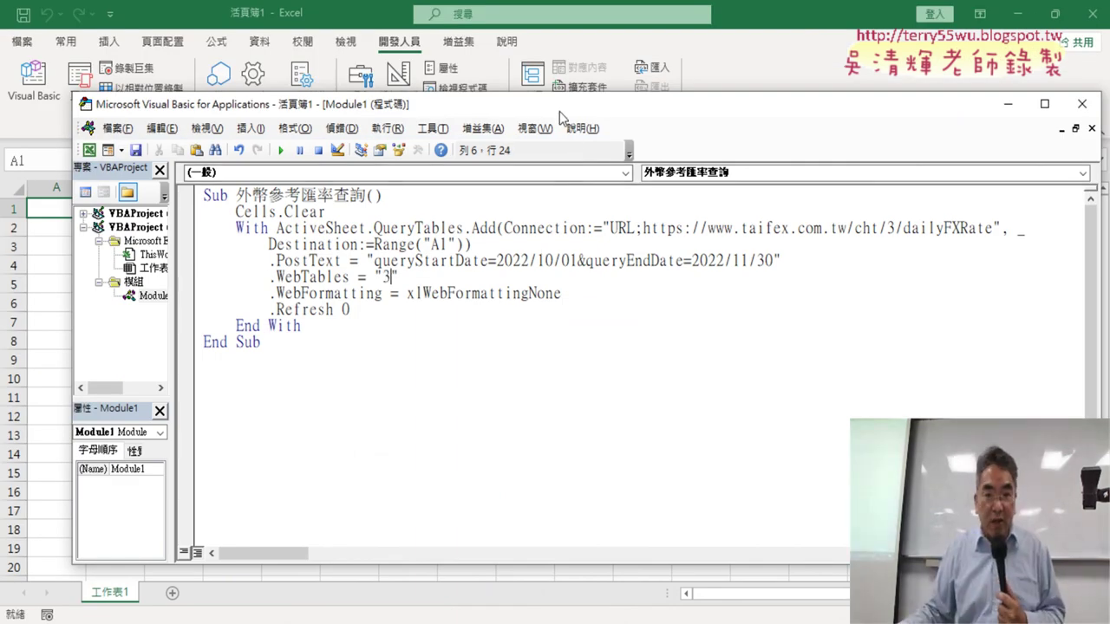
pyautogui.moveTo(559, 108); pyautogui.dragTo(764, 97)
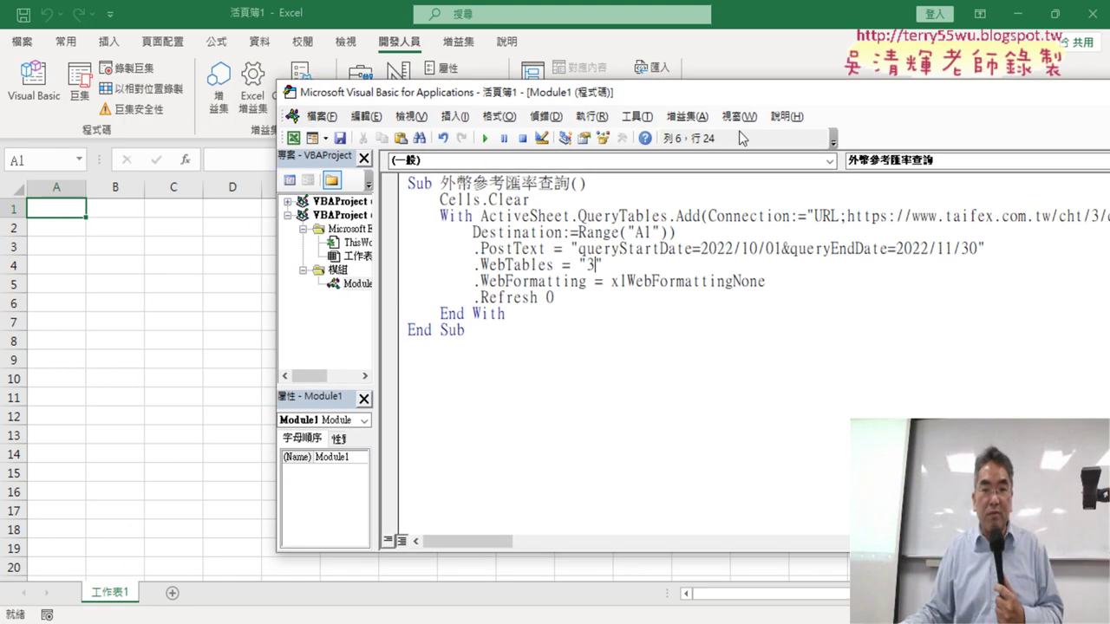
pyautogui.moveTo(694, 92); pyautogui.dragTo(470, 78)
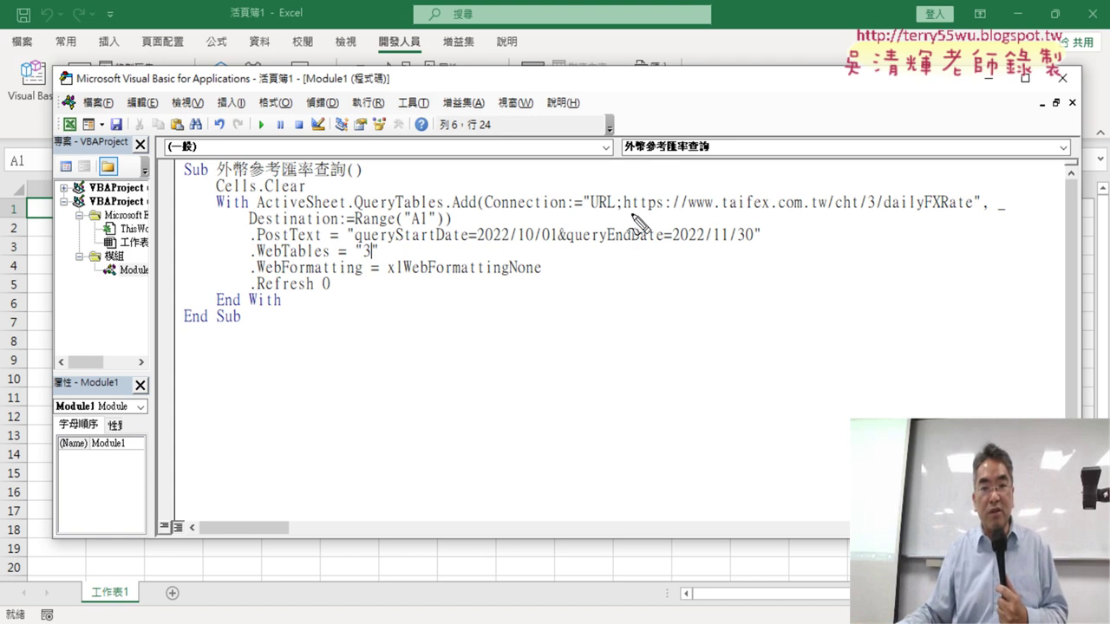
pyautogui.moveTo(632, 217); pyautogui.dragTo(938, 213)
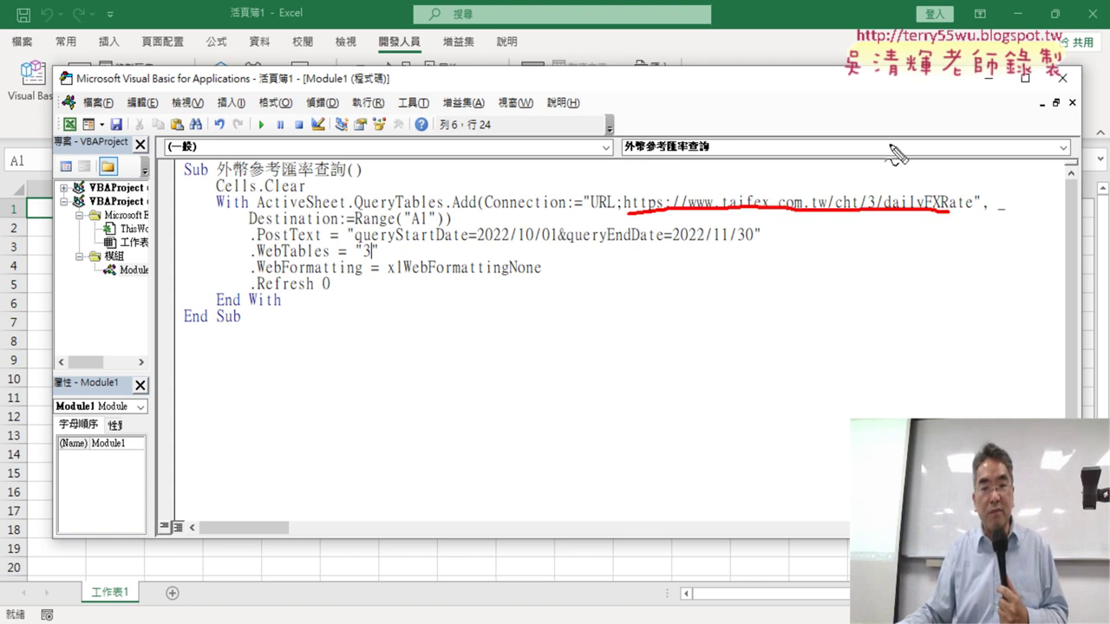
pyautogui.moveTo(890, 145); pyautogui.dragTo(868, 179)
pyautogui.moveTo(382, 249); pyautogui.dragTo(603, 233)
pyautogui.moveTo(534, 200)
pyautogui.mouseDown()
pyautogui.moveTo(539, 213)
pyautogui.moveTo(579, 210)
pyautogui.mouseUp()
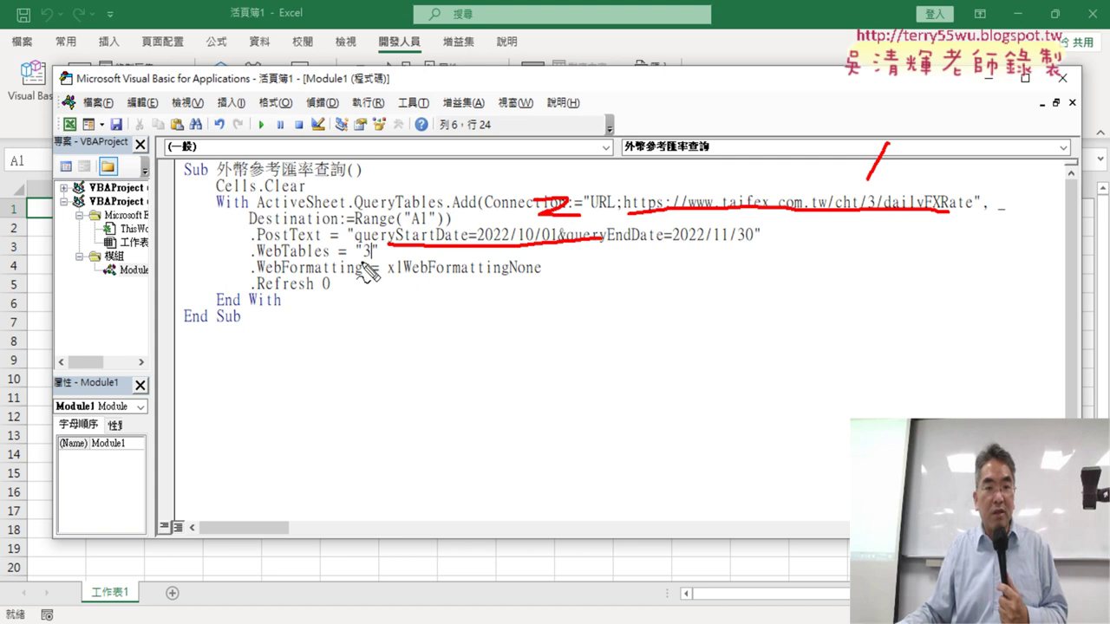
pyautogui.moveTo(361, 260); pyautogui.dragTo(378, 258)
pyautogui.moveTo(346, 295)
pyautogui.mouseDown()
pyautogui.moveTo(389, 303)
pyautogui.moveTo(349, 330)
pyautogui.mouseUp()
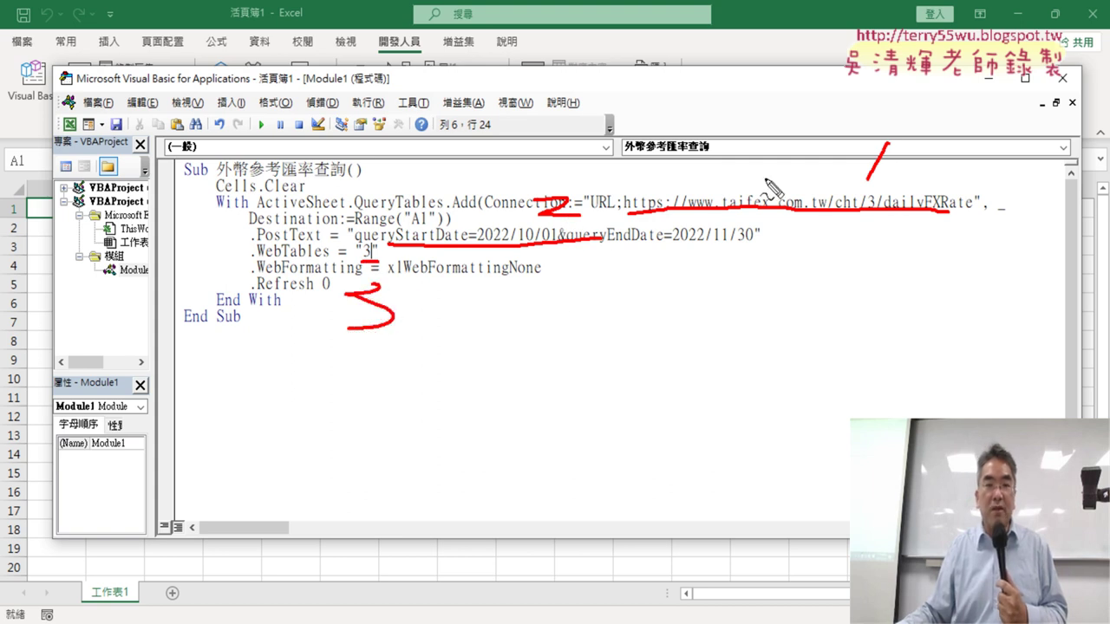
pyautogui.press('Escape')
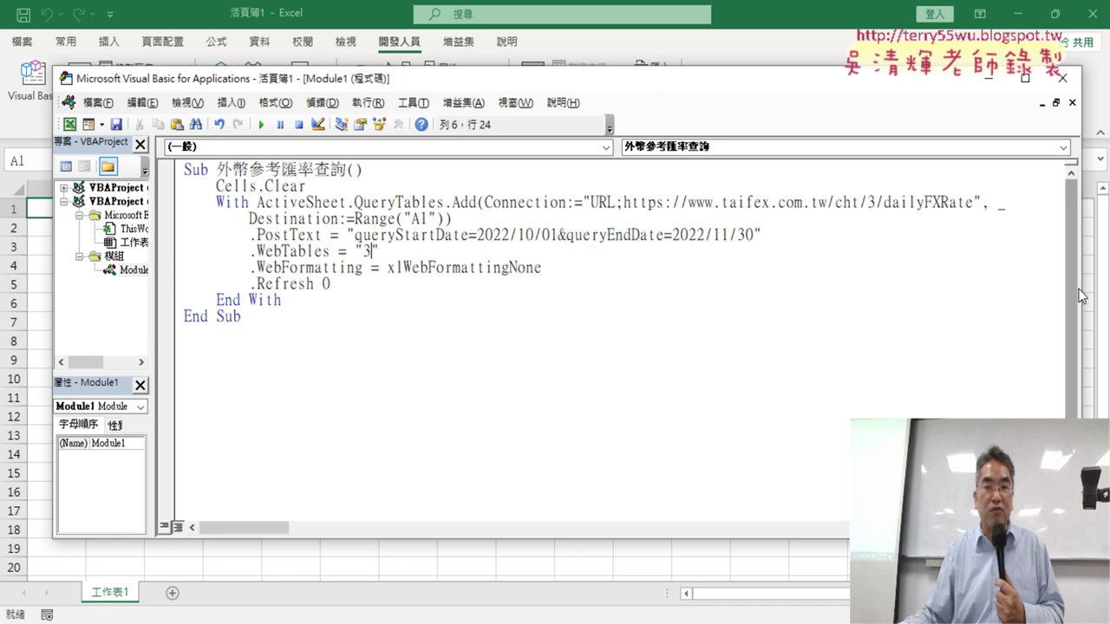
pyautogui.moveTo(1079, 293); pyautogui.dragTo(1021, 293)
# Check the 2022/10/01 to 2022/11/30 query dates and run the macro to import the daily rates.
pyautogui.moveTo(513, 87); pyautogui.dragTo(771, 109)
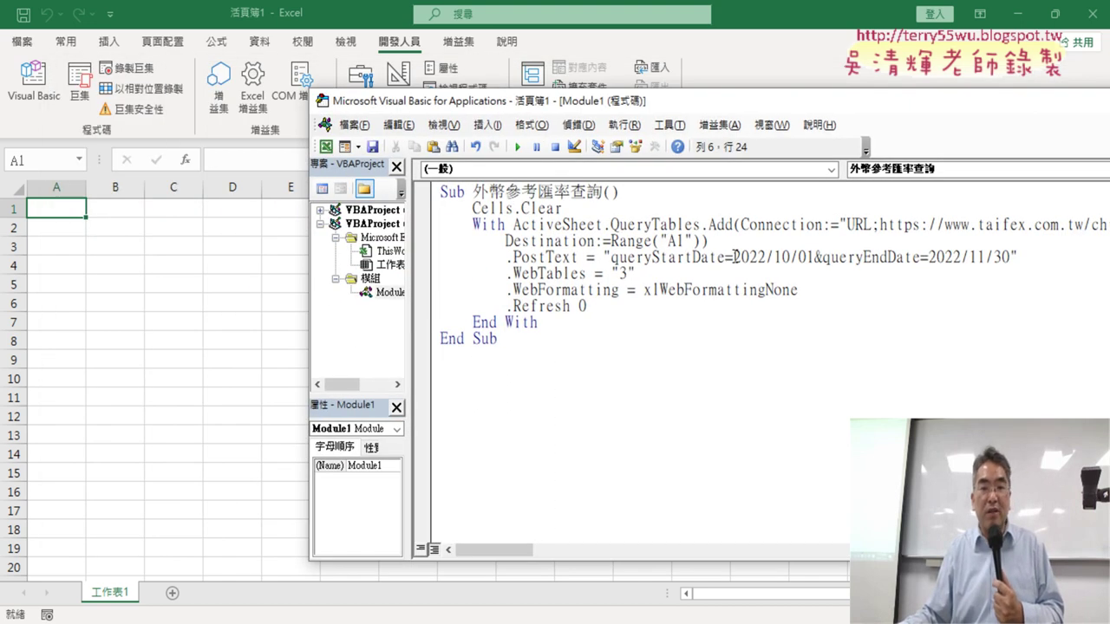
pyautogui.moveTo(734, 257); pyautogui.dragTo(815, 256)
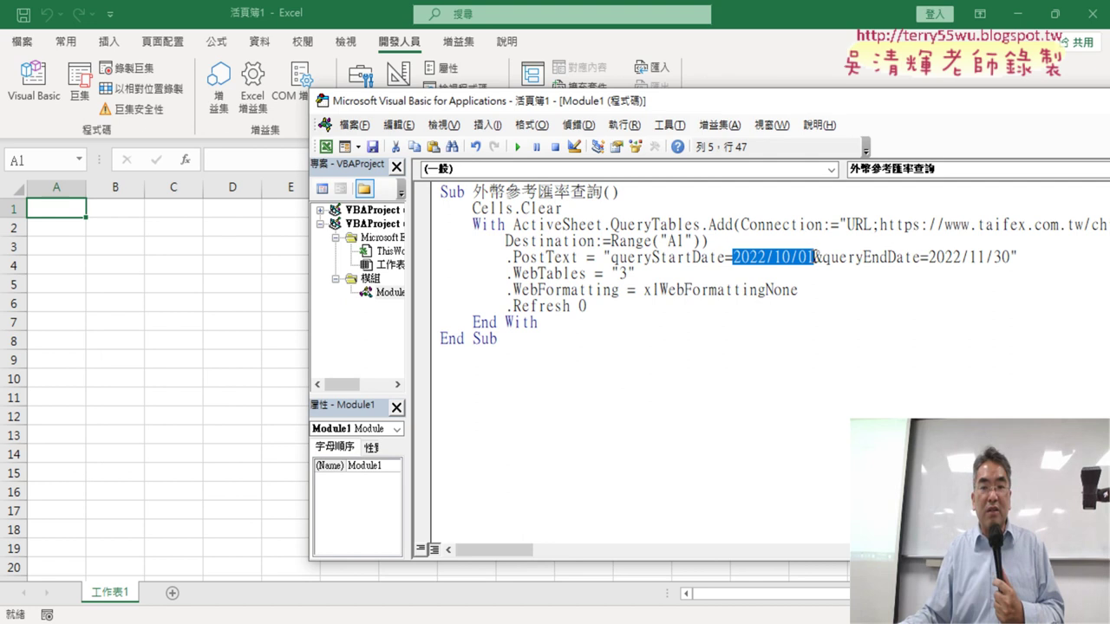
pyautogui.click(1005, 259)
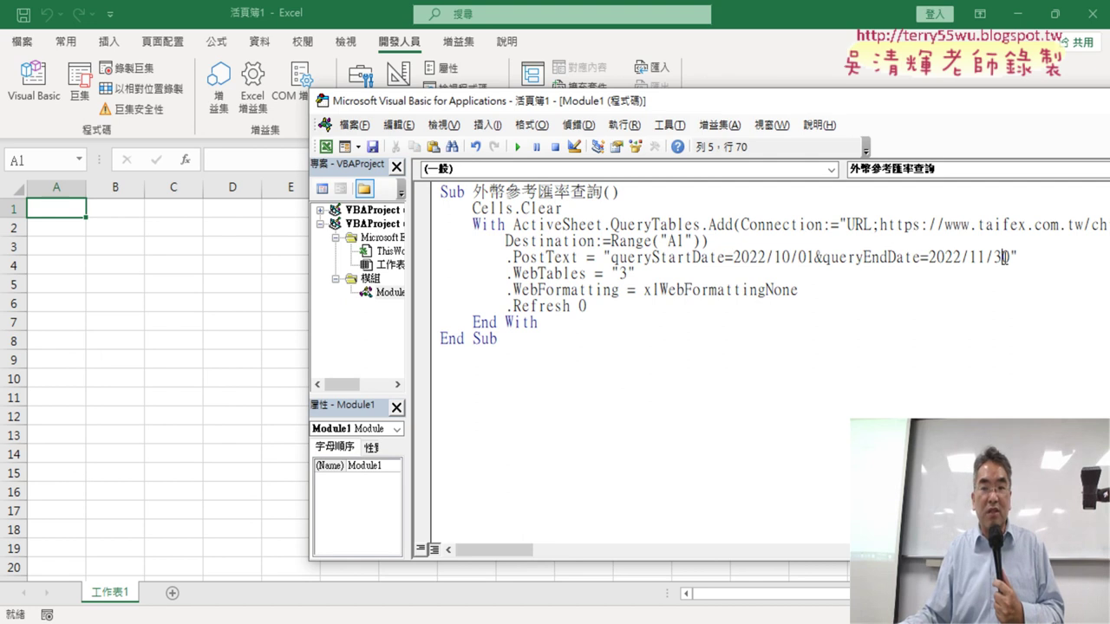
pyautogui.click(518, 146)
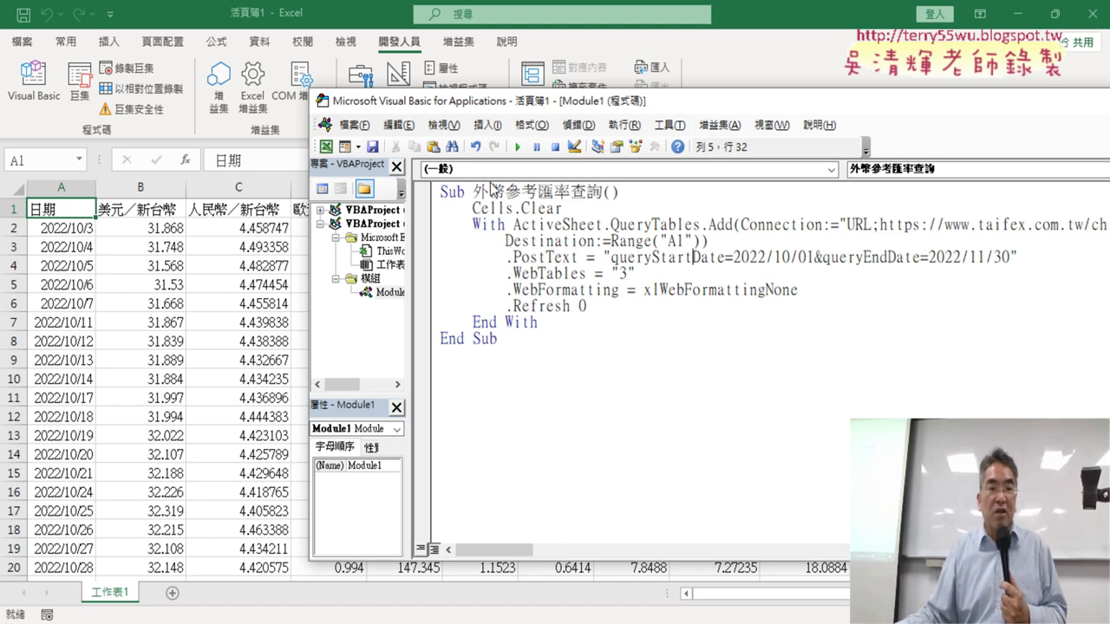
pyautogui.moveTo(610, 106); pyautogui.dragTo(485, 98)
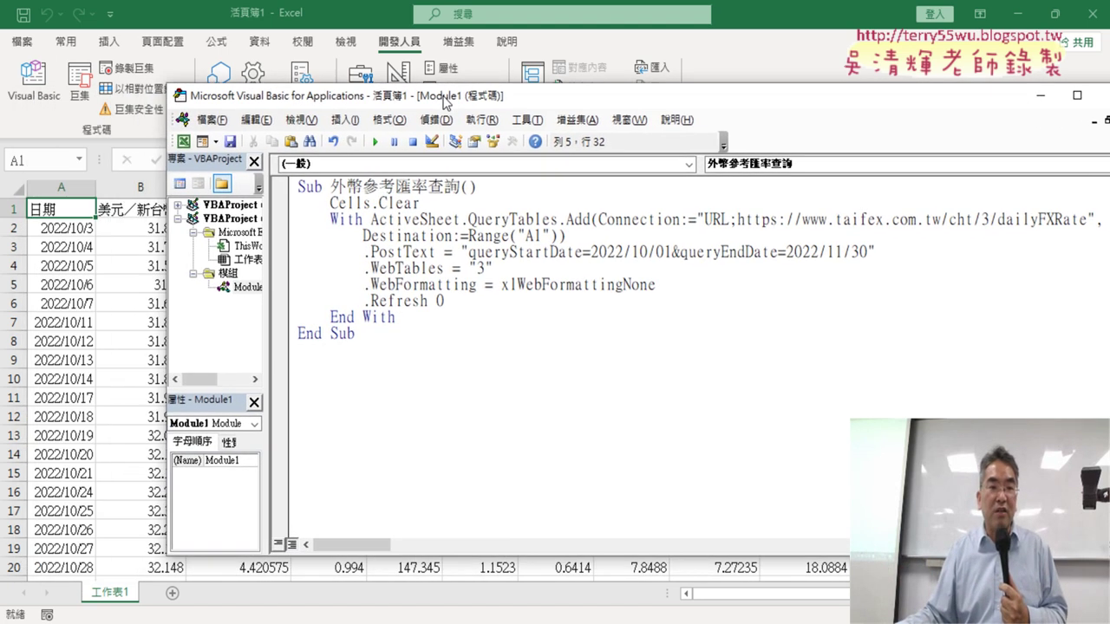
# Clear all the downloaded rate data from the worksheet.
pyautogui.click(17, 189)
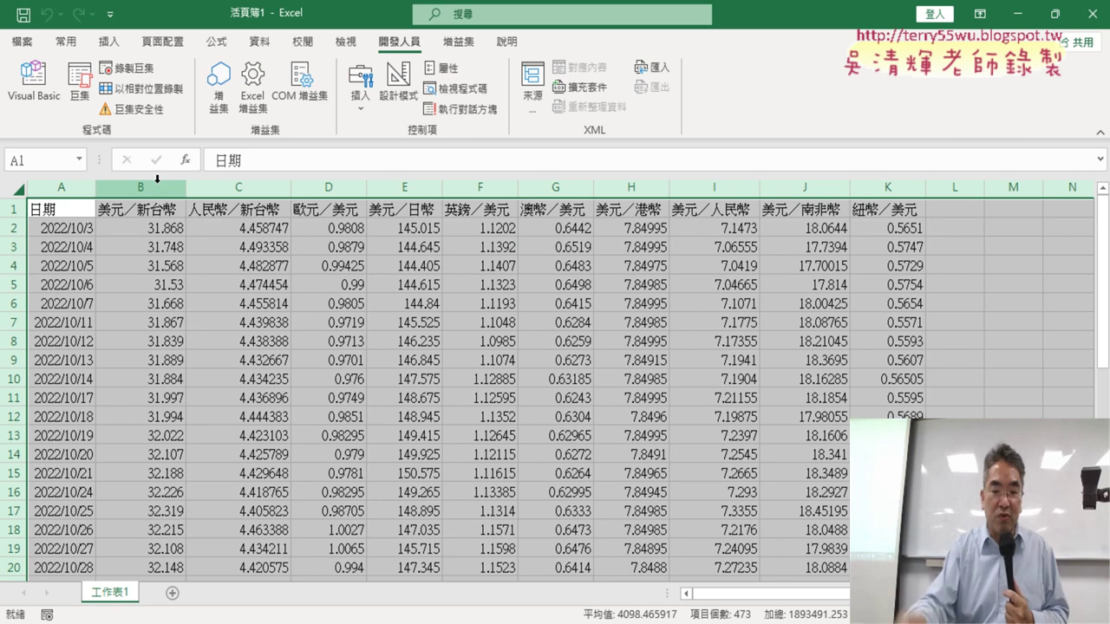
pyautogui.press('Delete')
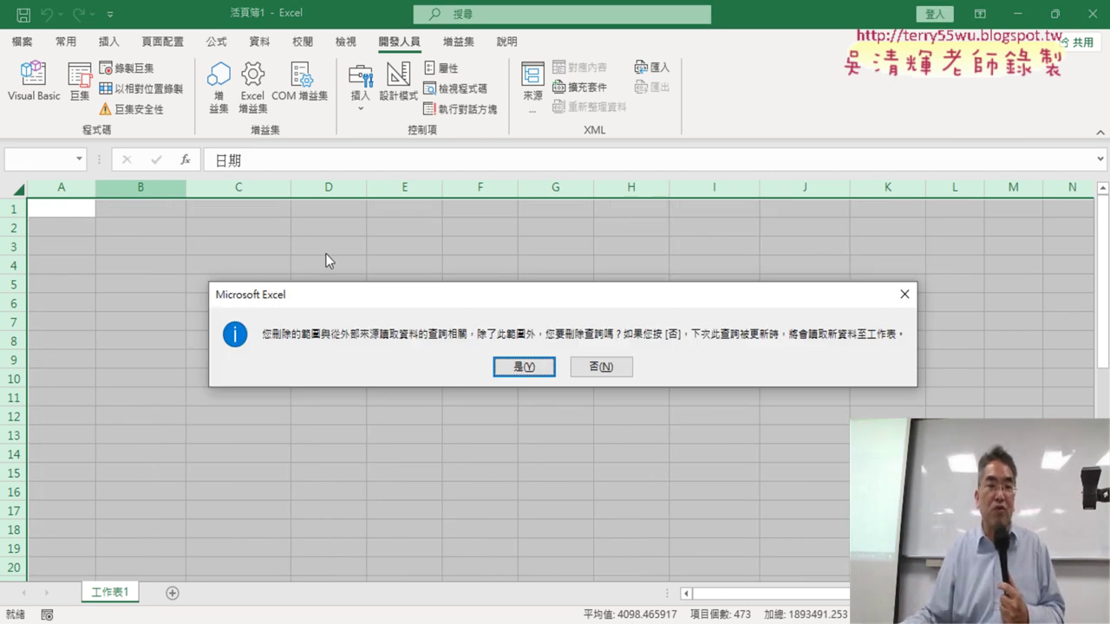
pyautogui.click(517, 375)
# Insert a space after URL; in the connection string and run the macro again.
pyautogui.click(35, 107)
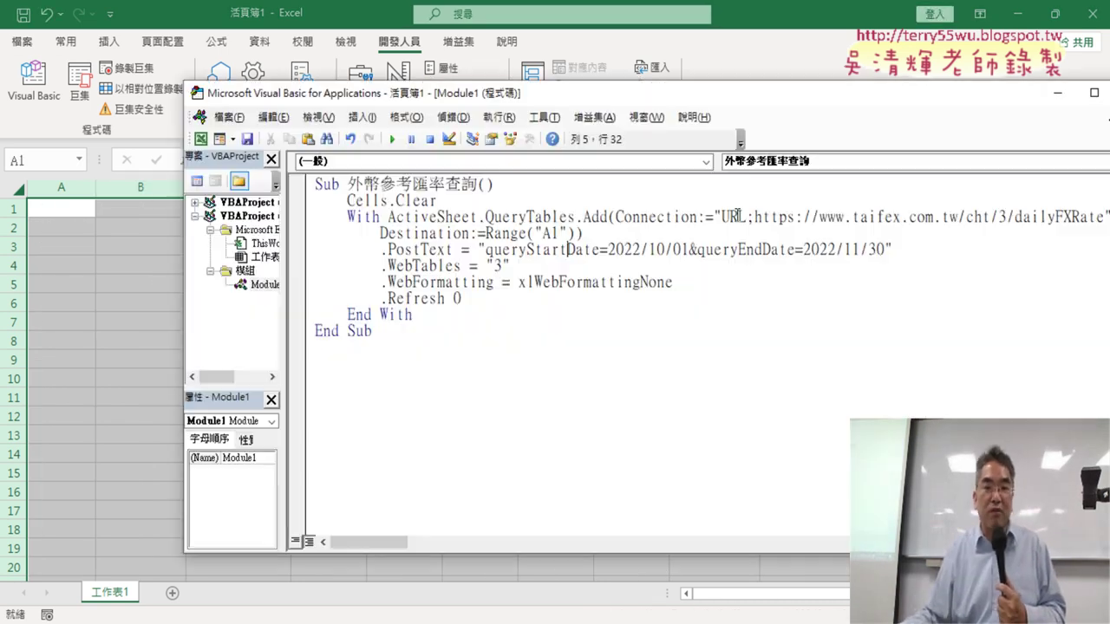
pyautogui.moveTo(739, 94); pyautogui.dragTo(604, 94)
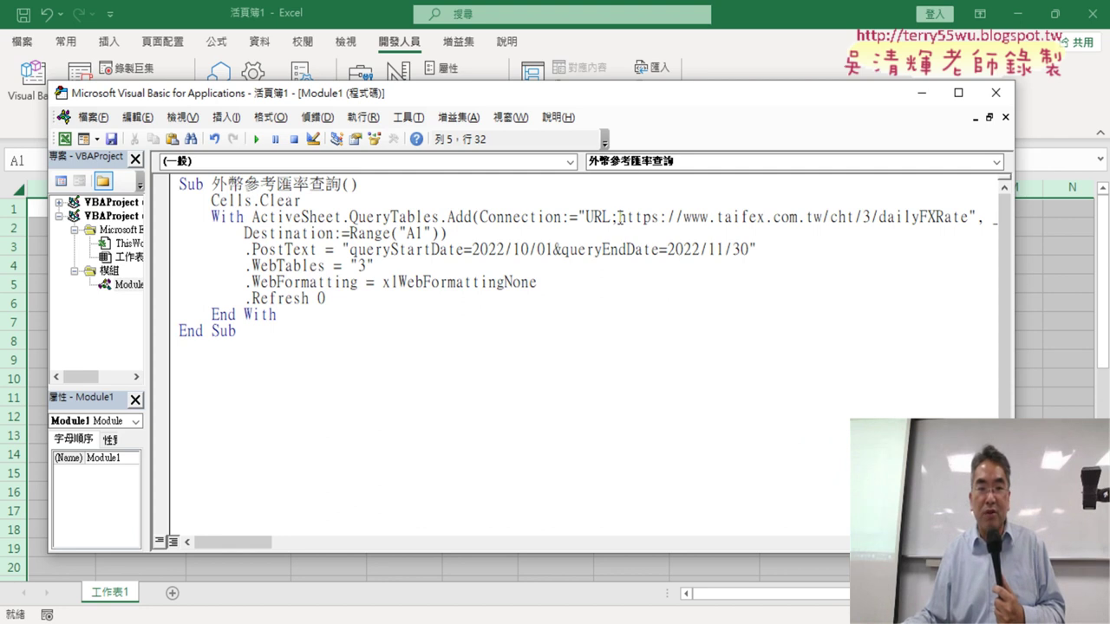
pyautogui.moveTo(247, 542); pyautogui.dragTo(274, 542)
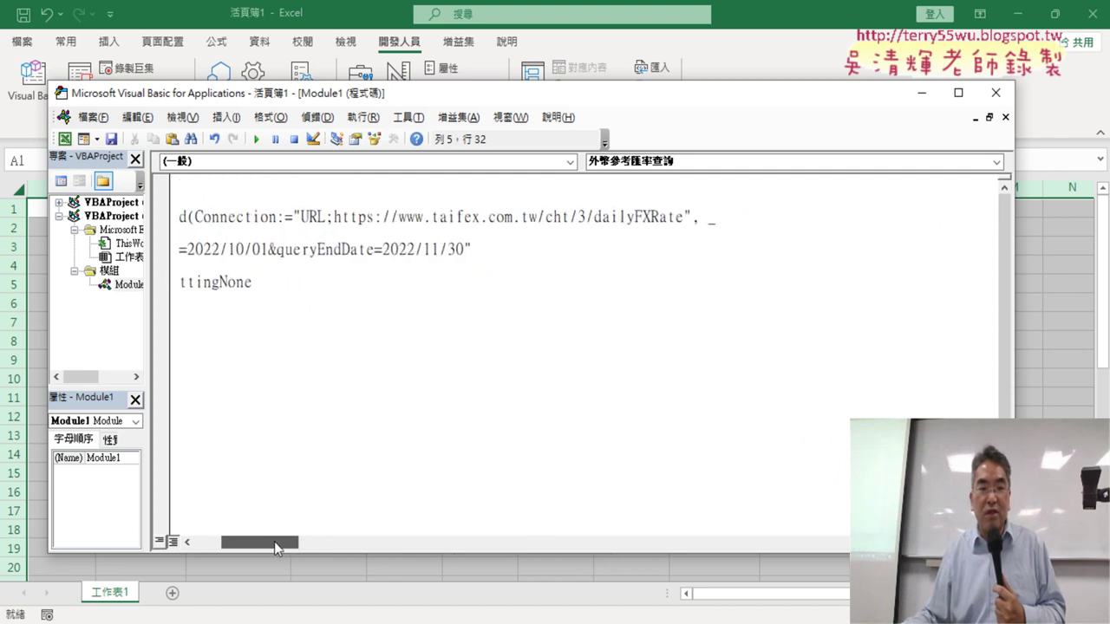
pyautogui.moveTo(682, 217); pyautogui.dragTo(333, 217)
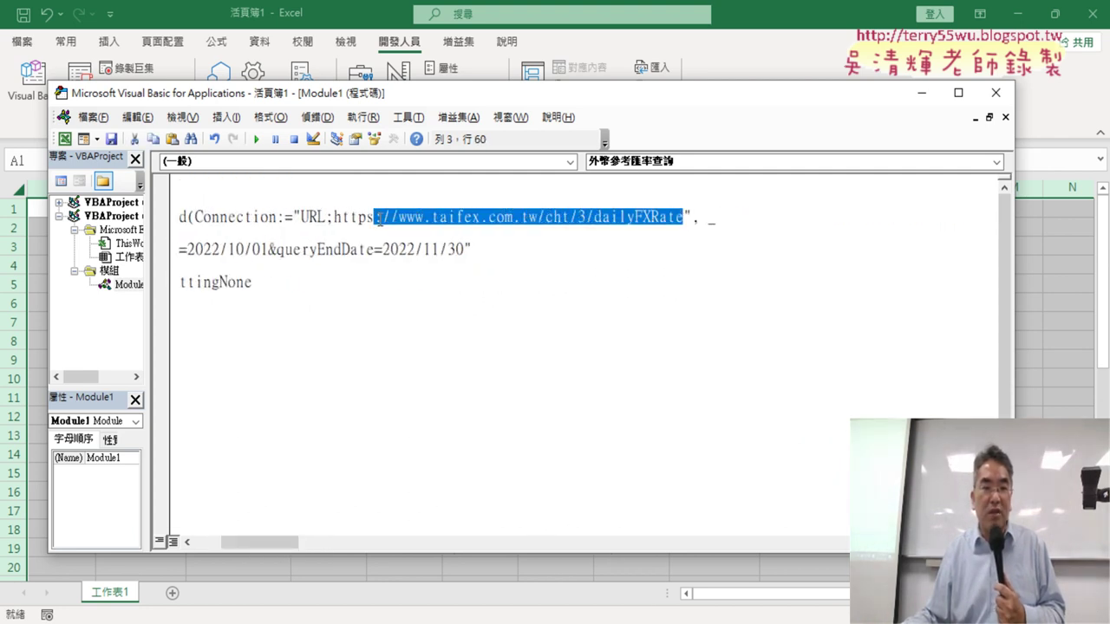
pyautogui.click(337, 217)
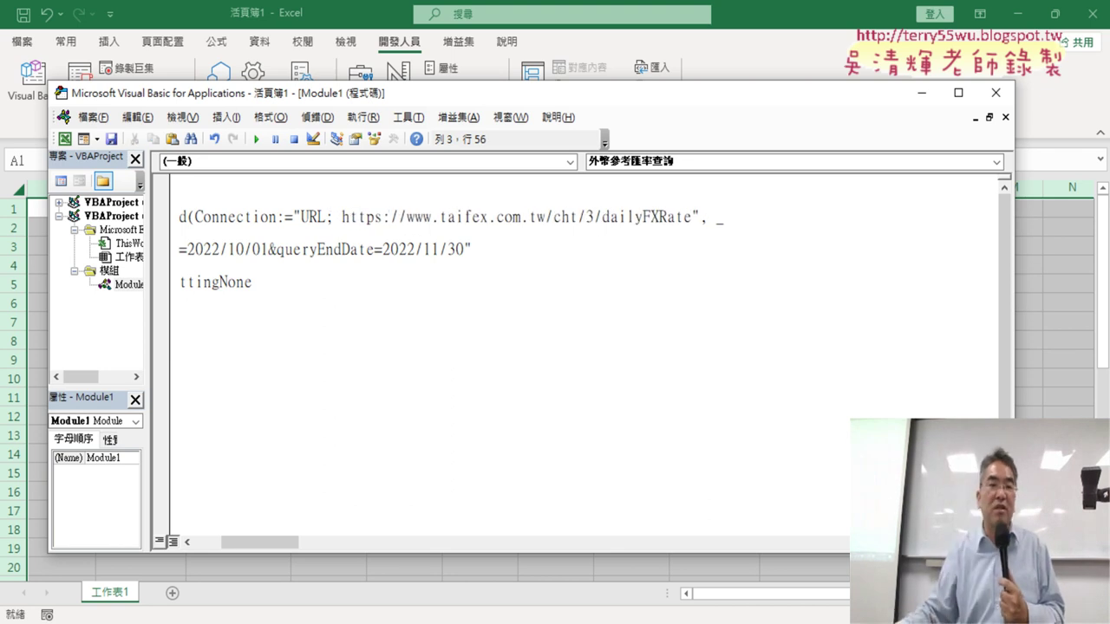
pyautogui.click(257, 140)
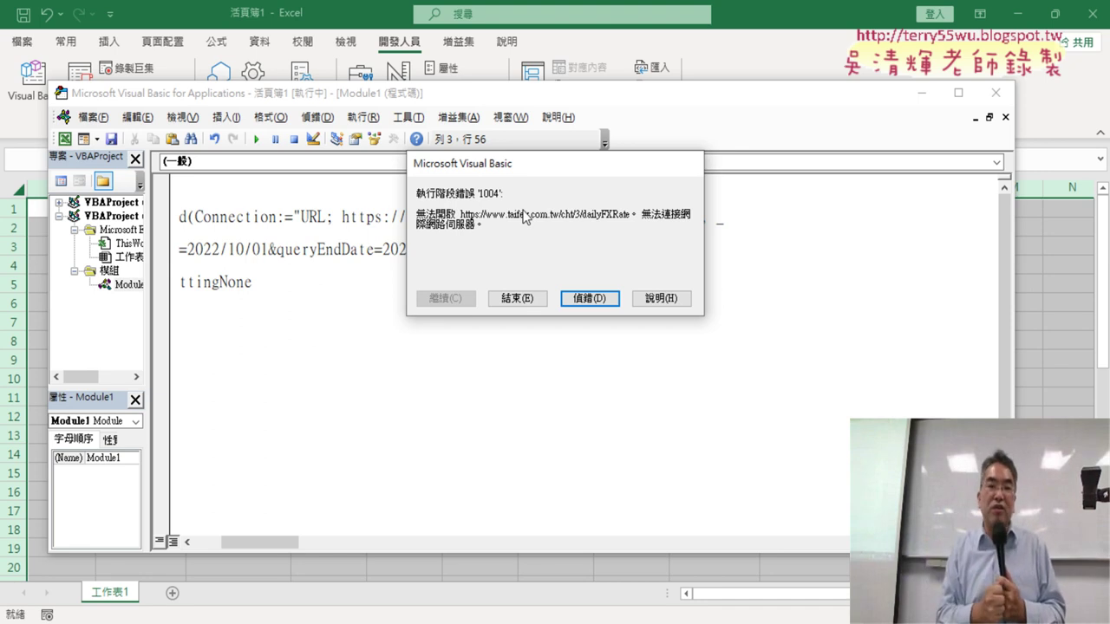
pyautogui.click(584, 300)
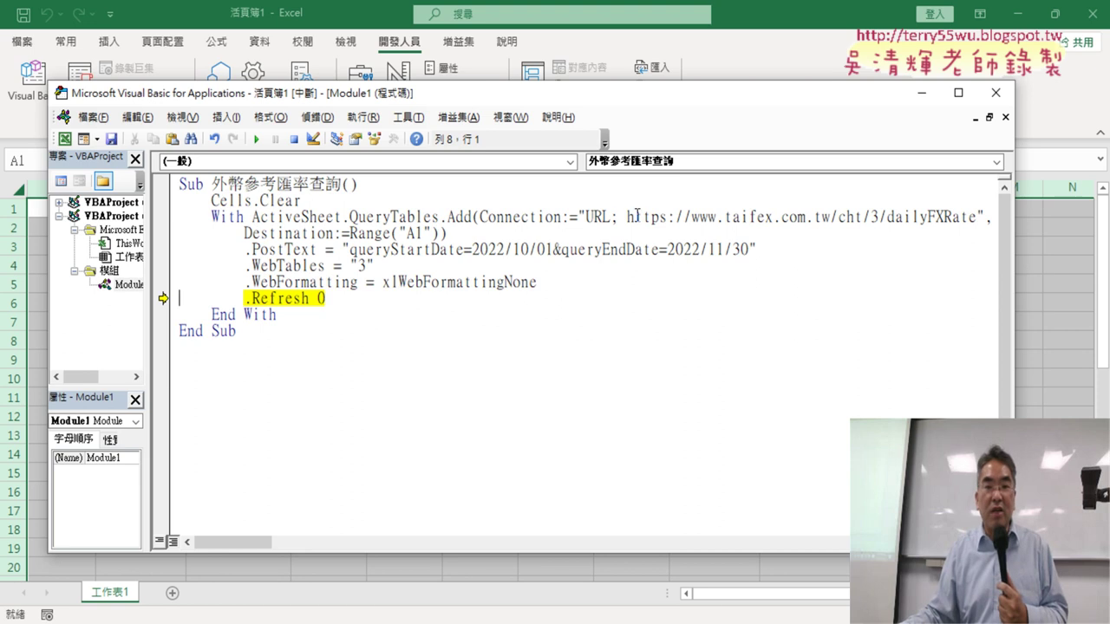
pyautogui.moveTo(626, 217); pyautogui.dragTo(617, 217)
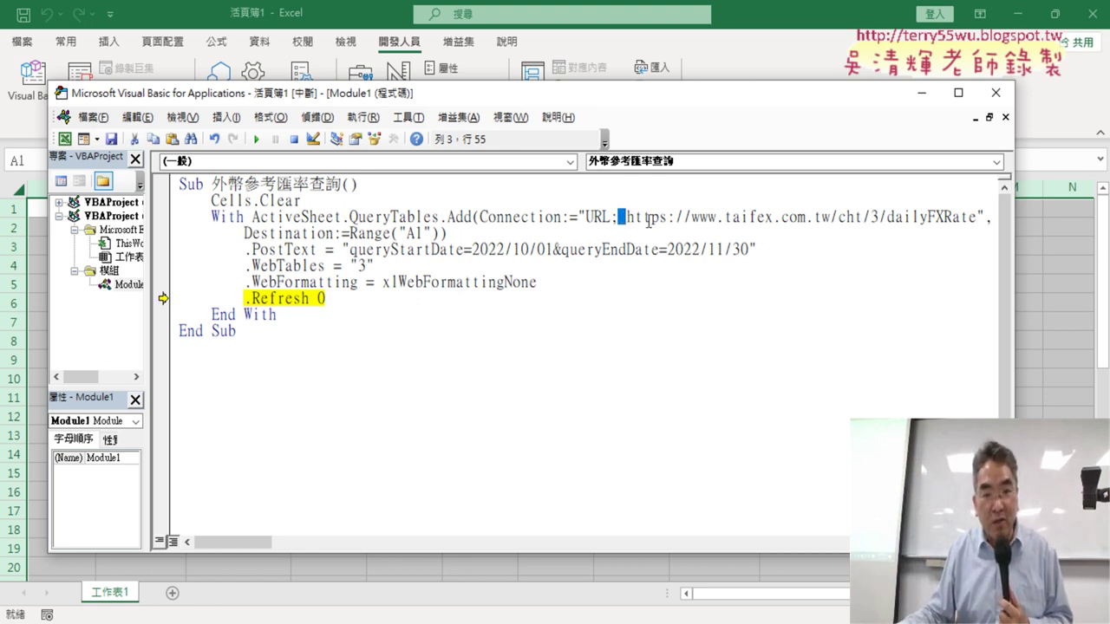
pyautogui.press('Delete')
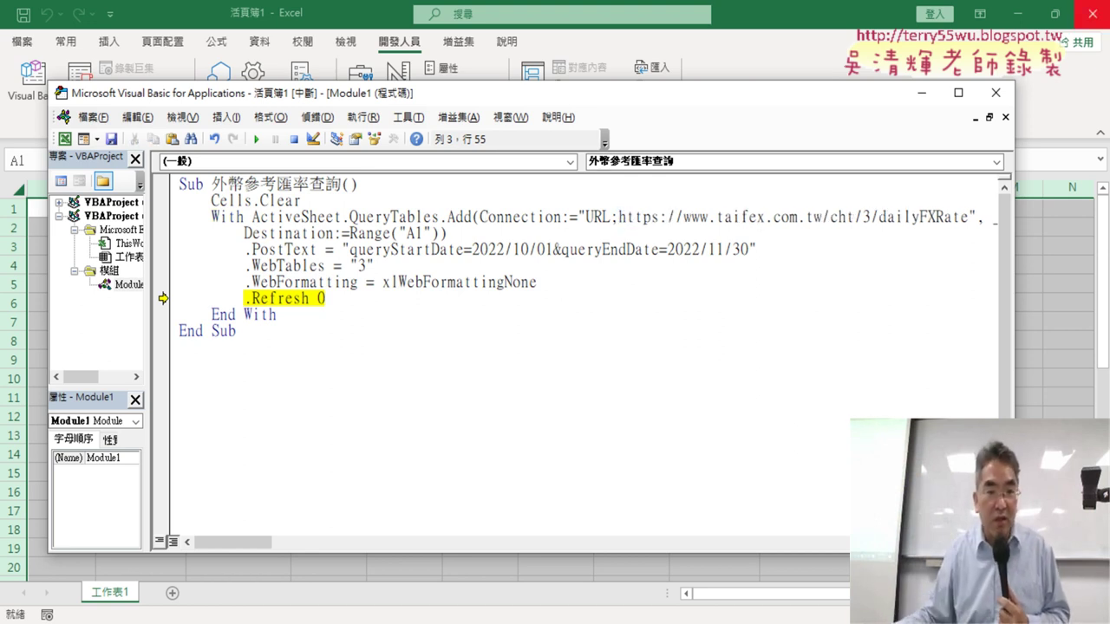
pyautogui.click(351, 251)
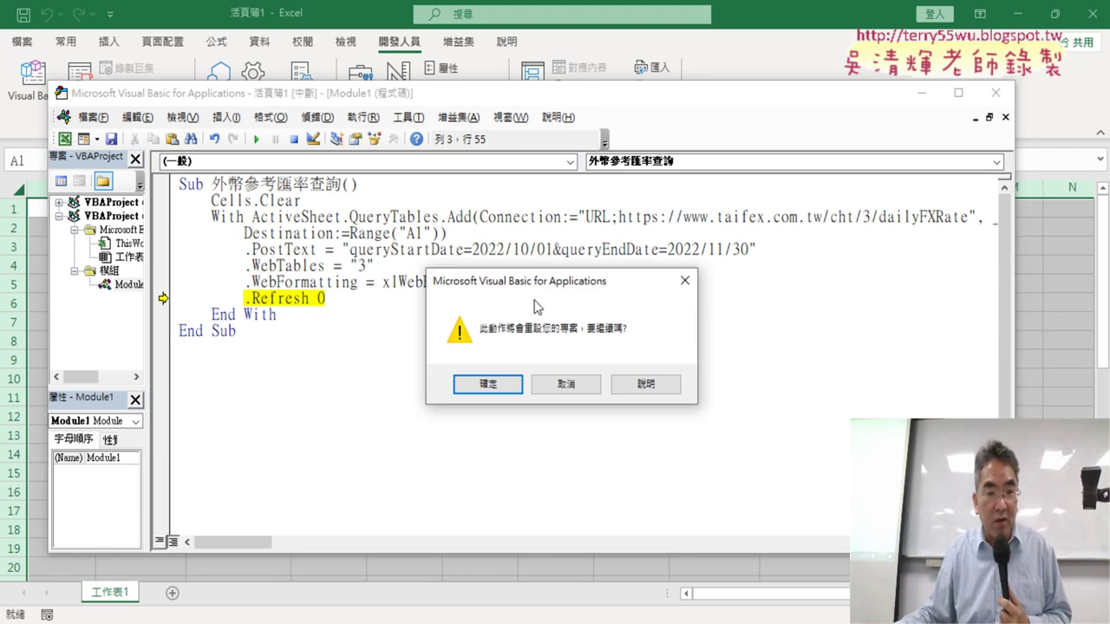
pyautogui.click(500, 382)
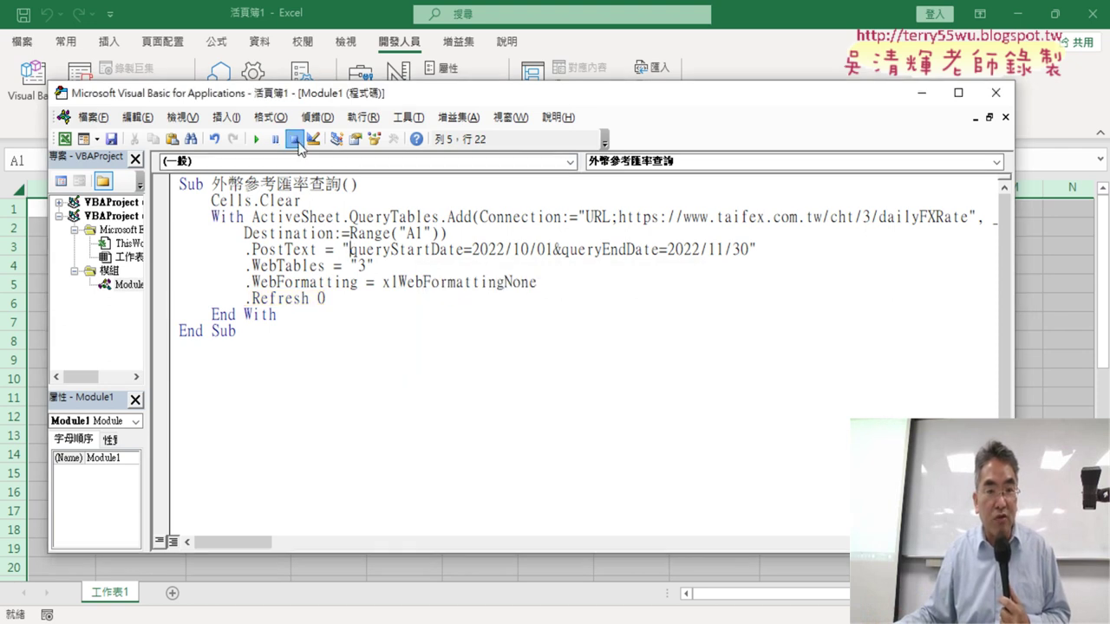
# Run the corrected macro so daily rates from 2022/10/3 fill the sheet, then return to the TAIFEX page in Chrome.
pyautogui.moveTo(333, 97); pyautogui.dragTo(547, 89)
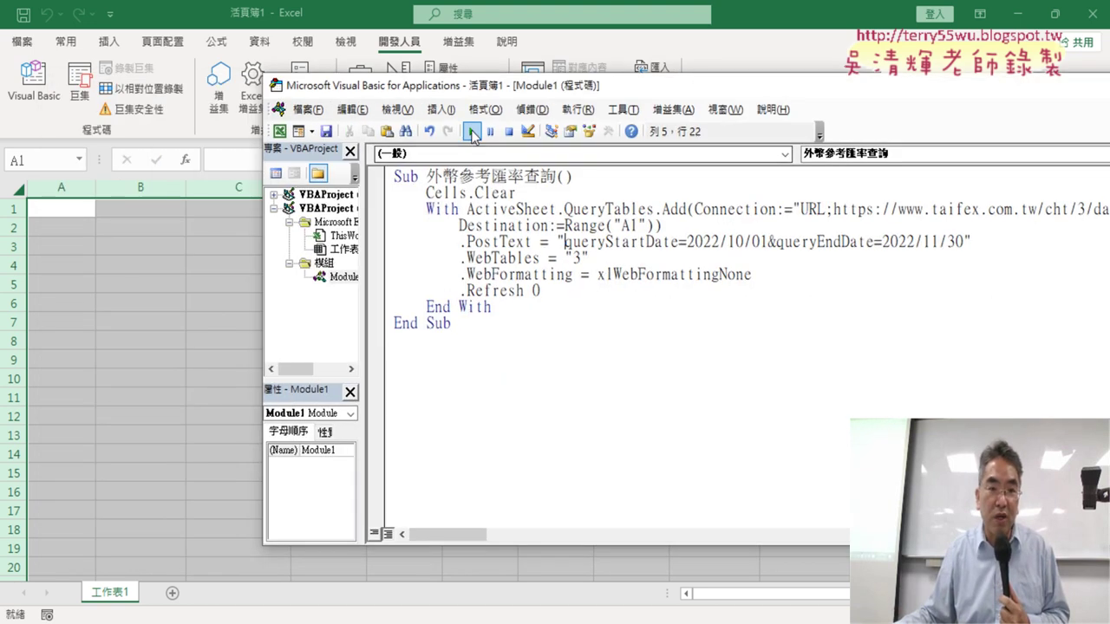
pyautogui.press('F5')
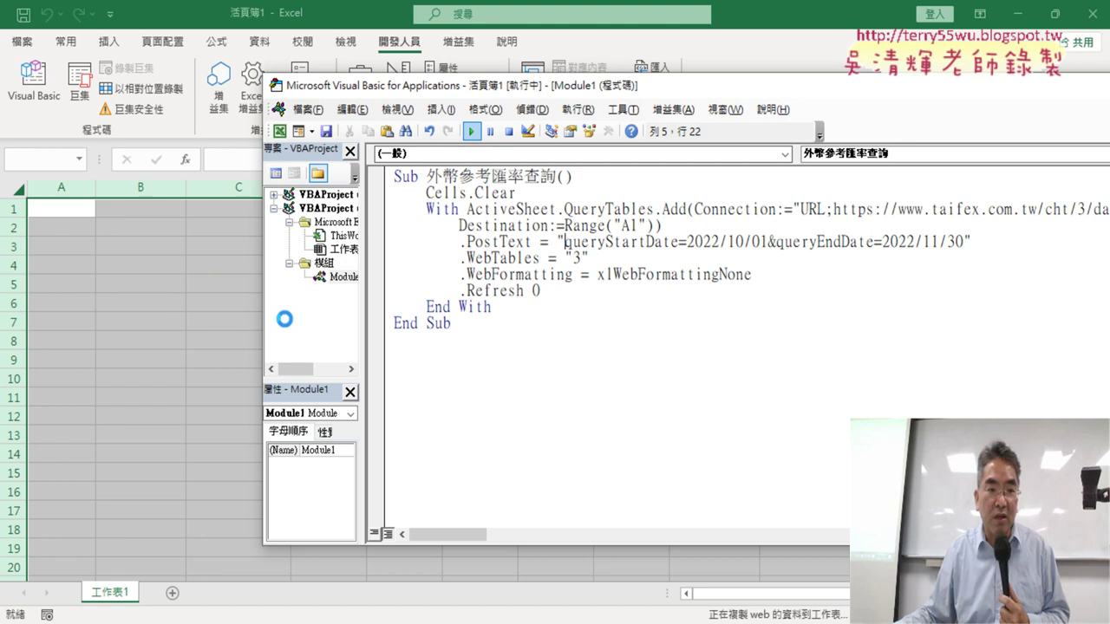
pyautogui.click(196, 259)
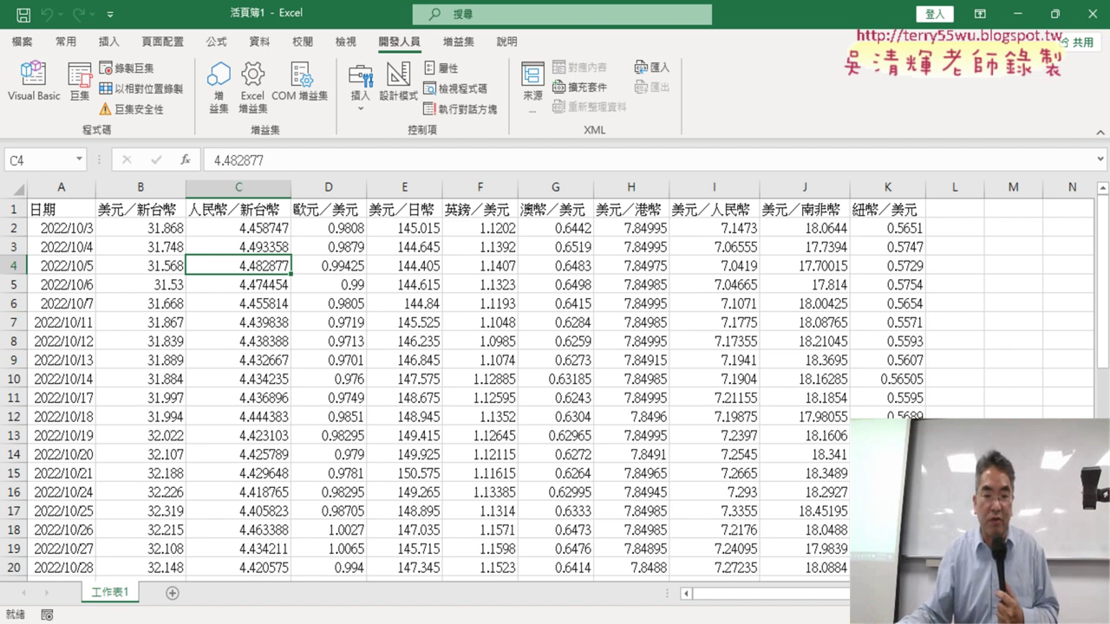
pyautogui.hotkey('alt', 'Tab')
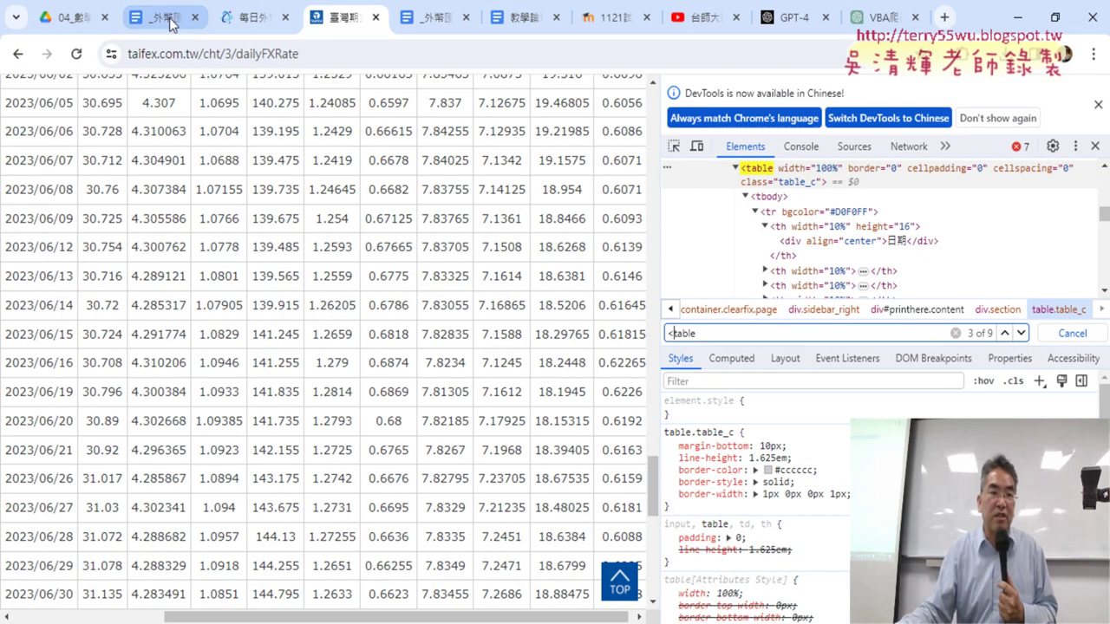
# In the Google Docs notes, draw a red arrow from the TAIFEX dailyFXRate address to the template's "URL;".
pyautogui.click(163, 19)
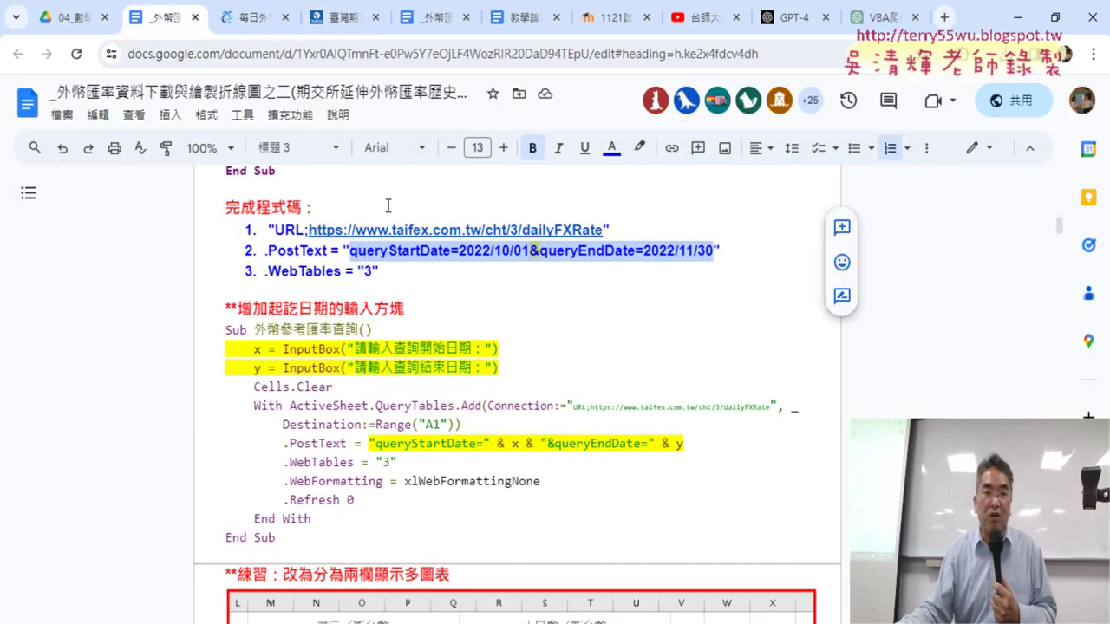
pyautogui.scroll(1, 517, 276)
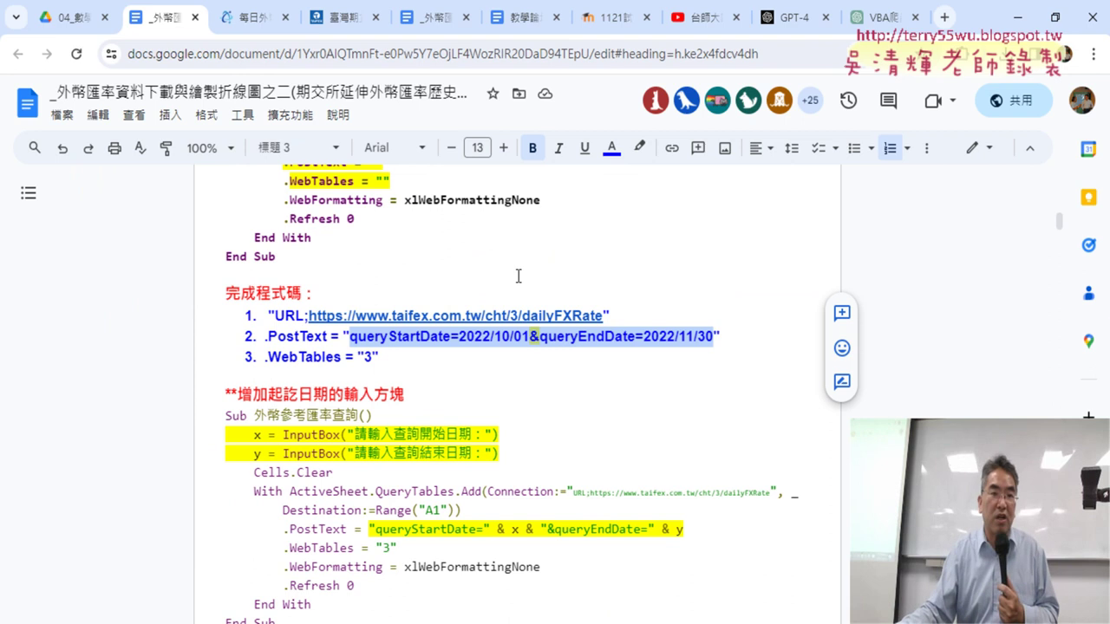
pyautogui.scroll(1, 517, 277)
pyautogui.scroll(1, 518, 276)
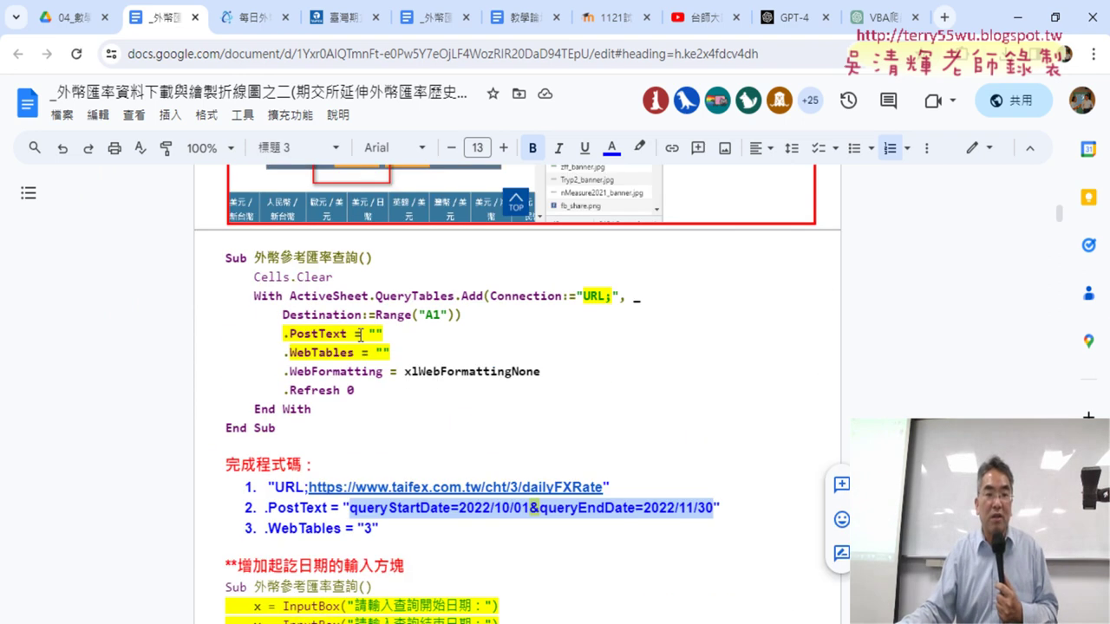
pyautogui.moveTo(297, 425); pyautogui.dragTo(225, 258)
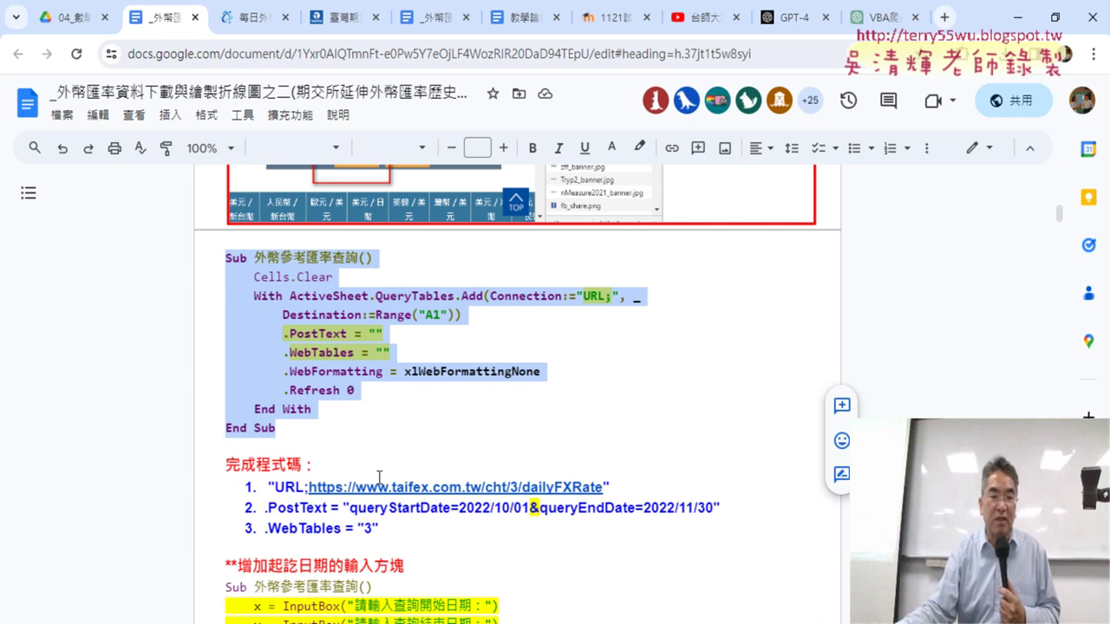
pyautogui.moveTo(606, 488); pyautogui.dragTo(342, 474)
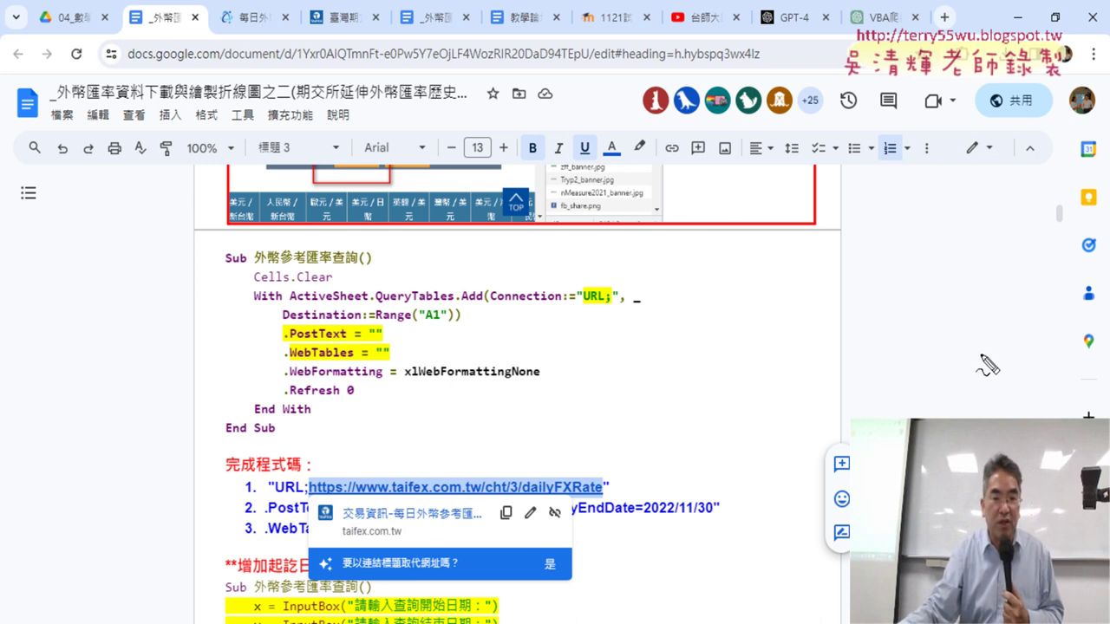
pyautogui.moveTo(334, 501)
pyautogui.mouseDown()
pyautogui.moveTo(610, 323)
pyautogui.moveTo(609, 309)
pyautogui.mouseUp()
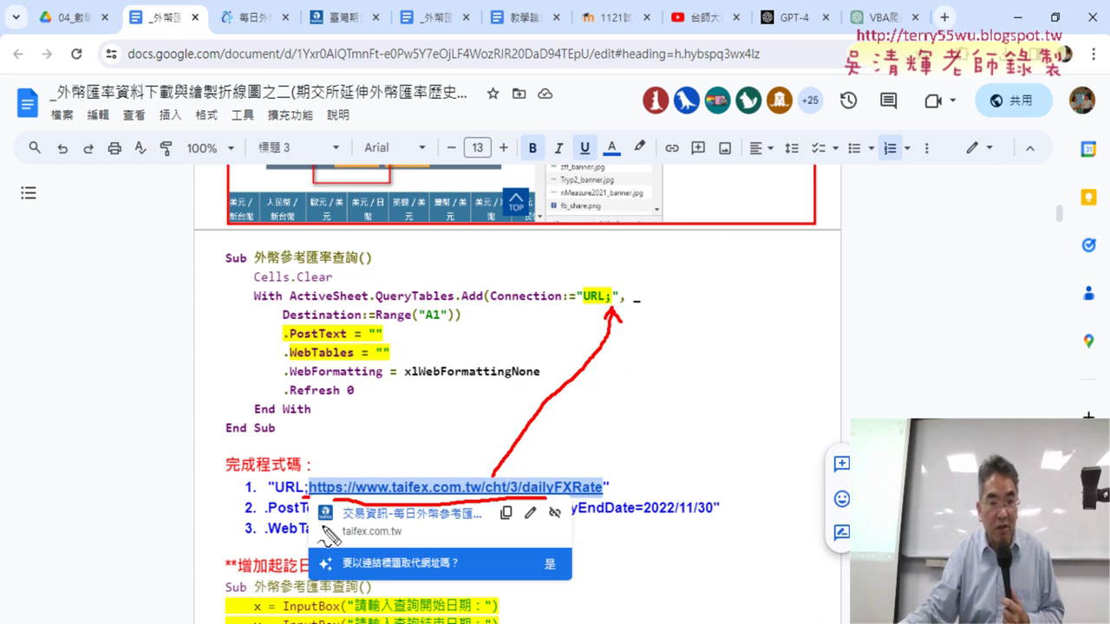
# Clear the previous red annotation and bring the template code back into view.
pyautogui.press('Escape')
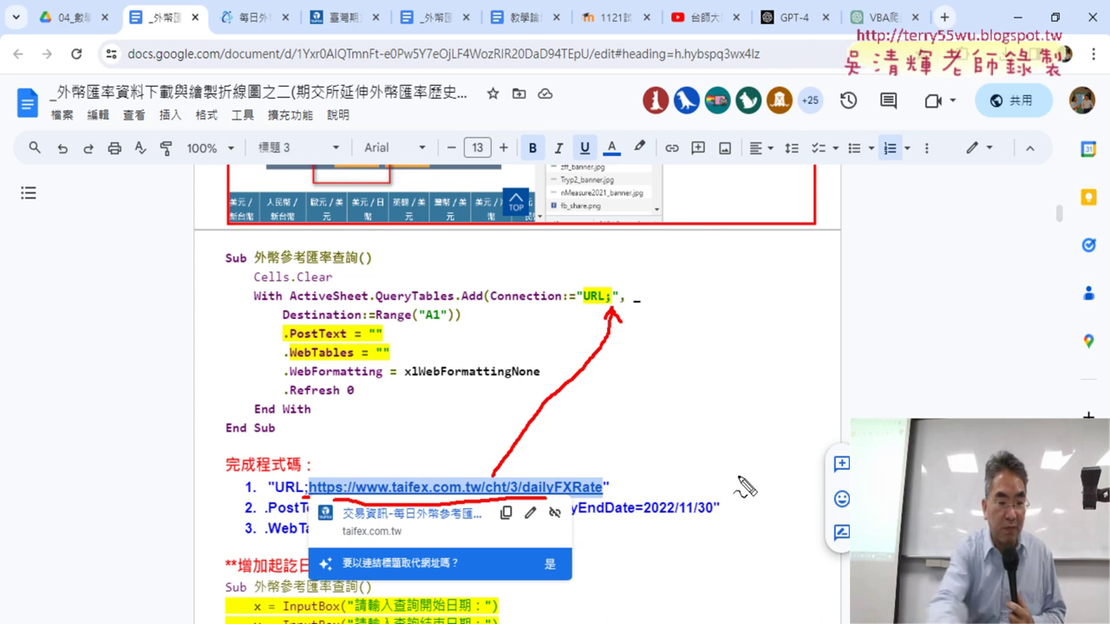
pyautogui.click(739, 476)
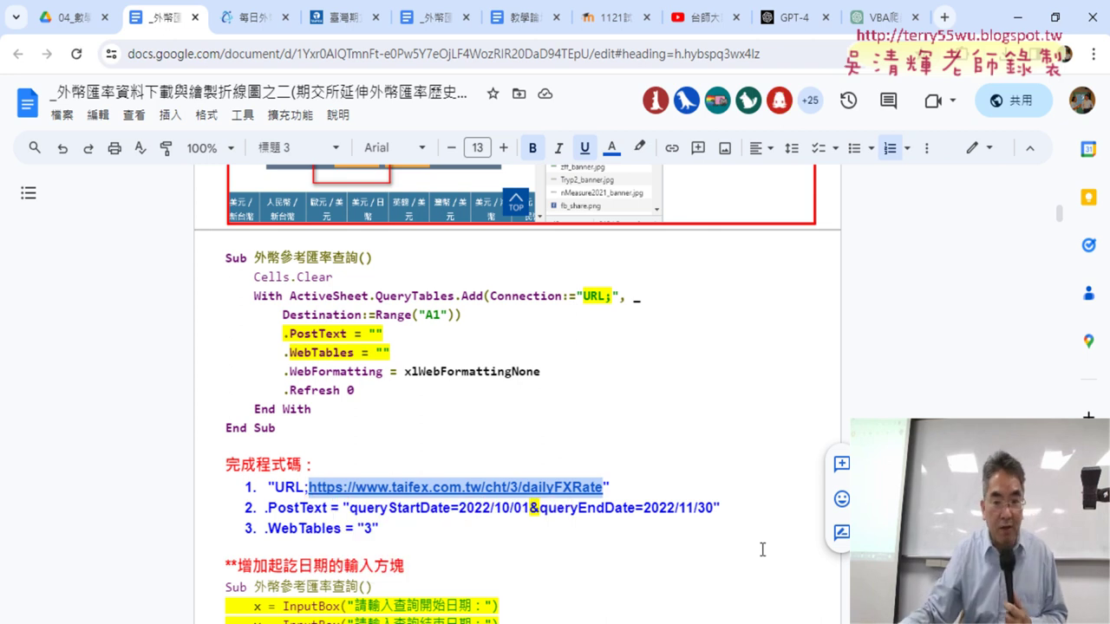
pyautogui.scroll(-2, 723, 499)
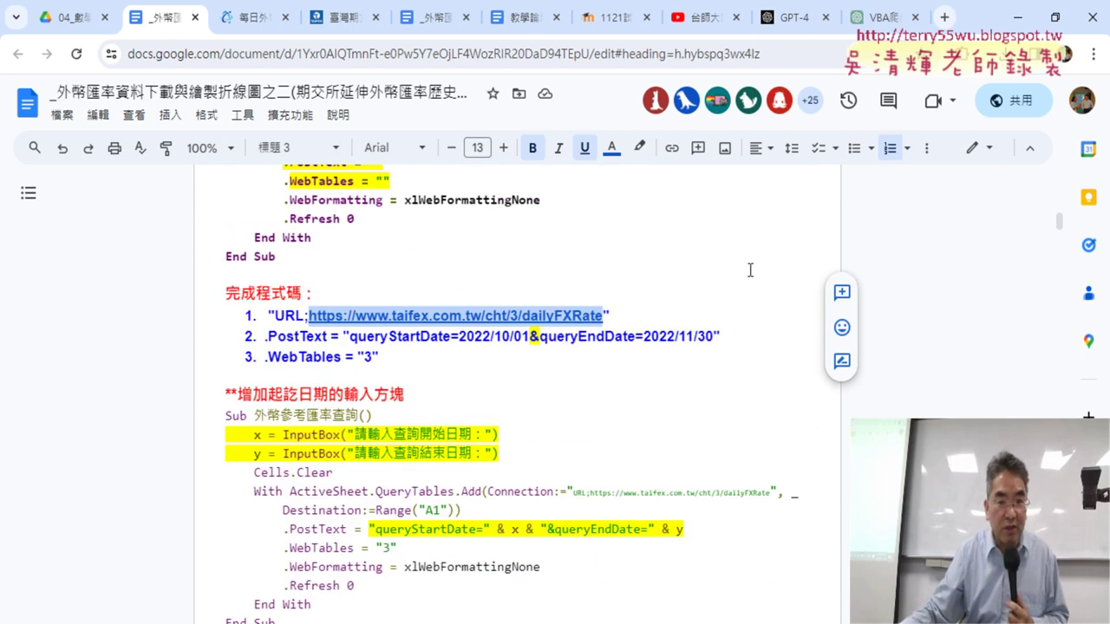
pyautogui.scroll(1, 670, 320)
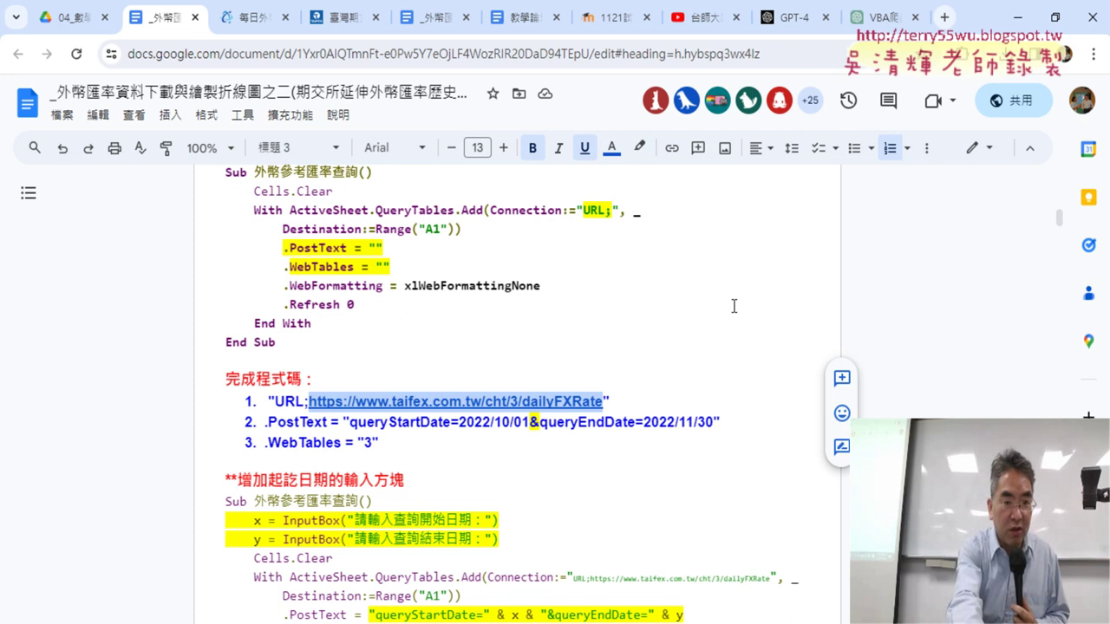
# Draw red marks linking the date query string to .PostText and the "3" to .WebTables.
pyautogui.hotkey('ctrl', '2')
pyautogui.moveTo(352, 429)
pyautogui.mouseDown()
pyautogui.moveTo(707, 425)
pyautogui.moveTo(664, 356)
pyautogui.moveTo(580, 285)
pyautogui.moveTo(481, 256)
pyautogui.moveTo(388, 250)
pyautogui.mouseUp()
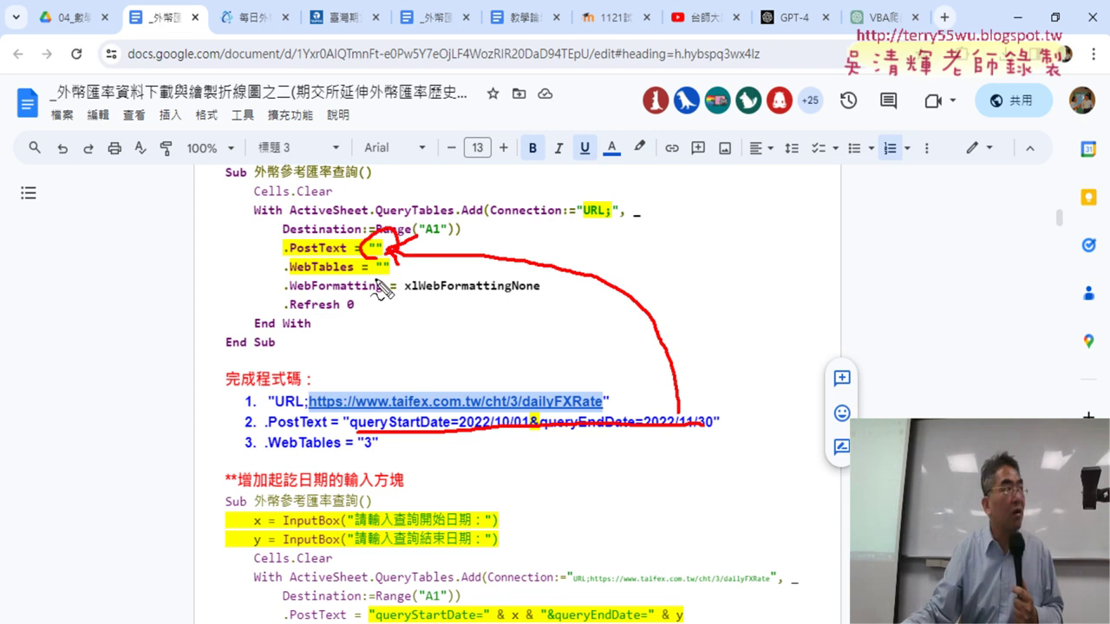
pyautogui.moveTo(358, 451); pyautogui.dragTo(379, 452)
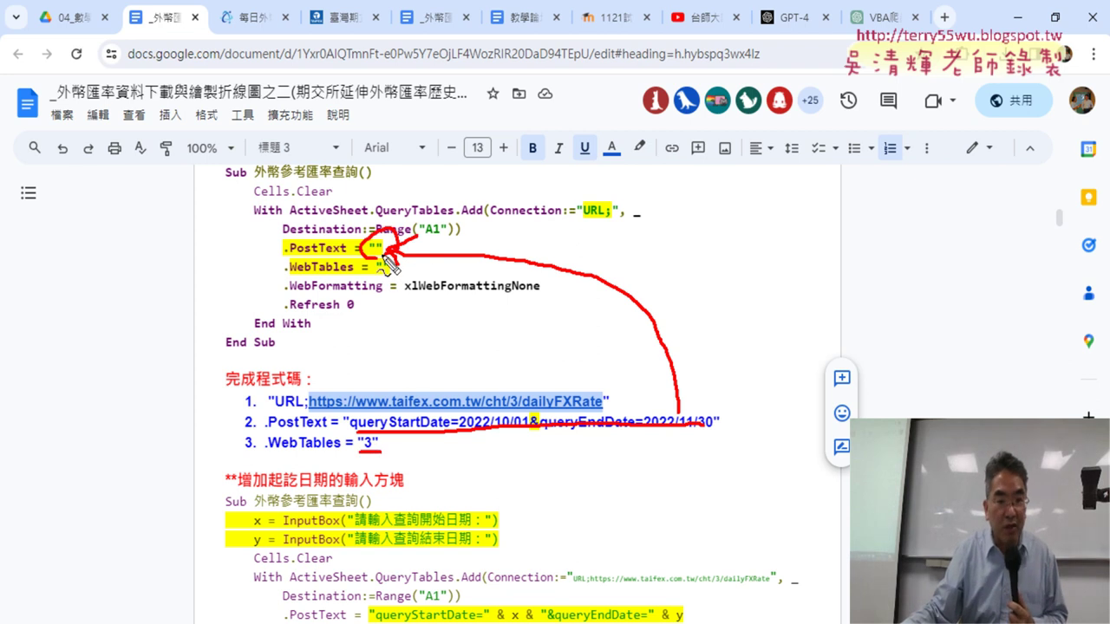
pyautogui.moveTo(379, 280); pyautogui.dragTo(390, 280)
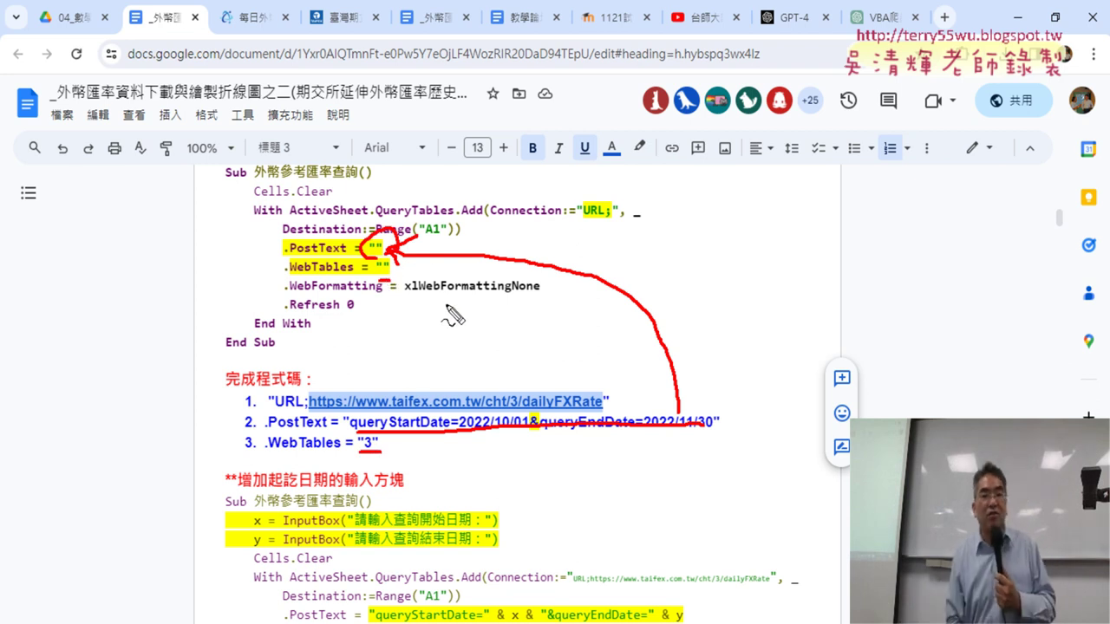